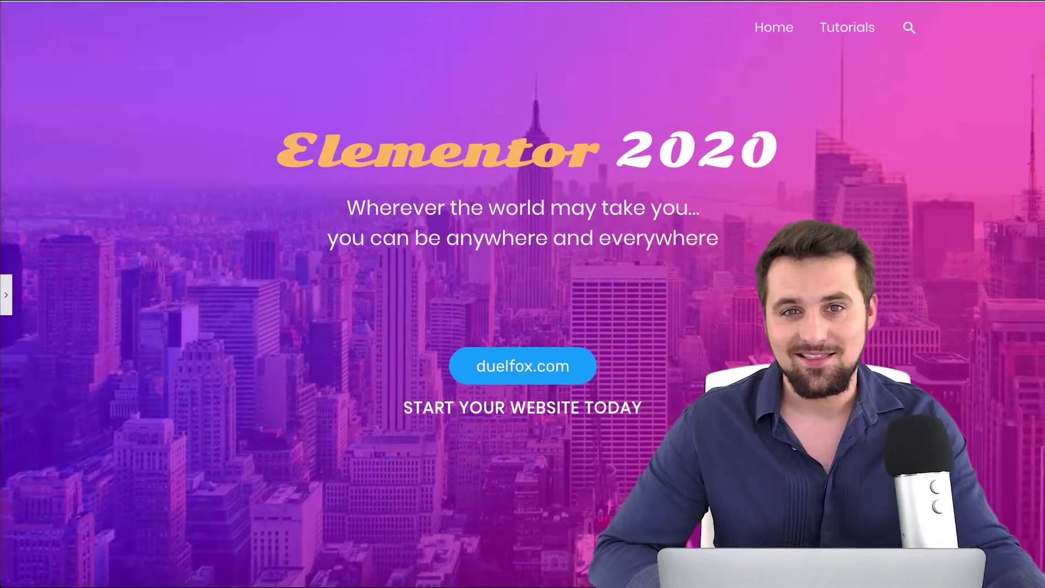
# Show the Elementor editor panel, browse the widget list to its end and hide the panel again.
pyautogui.click(6, 295)
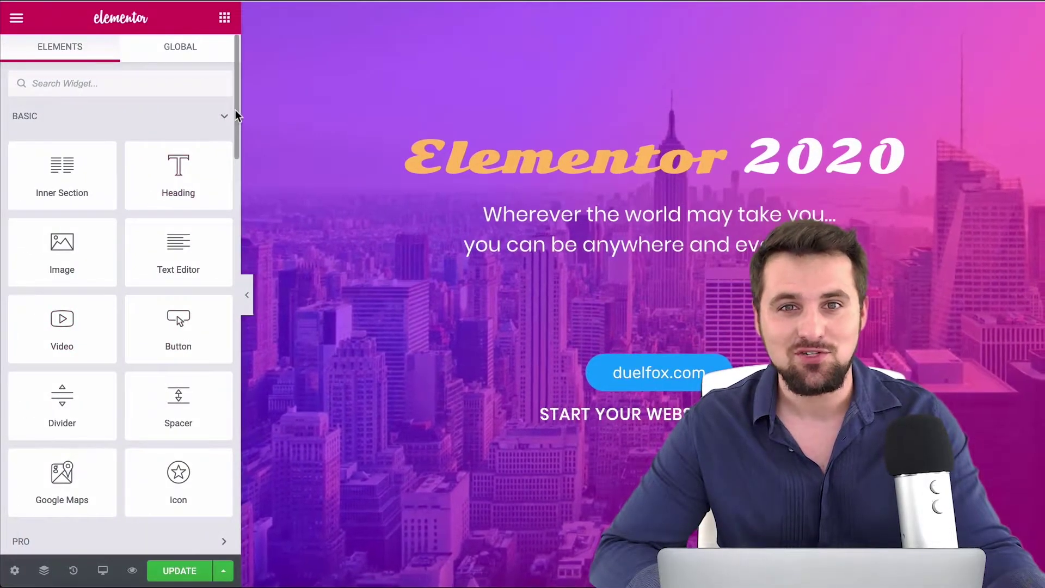
pyautogui.moveTo(237, 133); pyautogui.dragTo(237, 537)
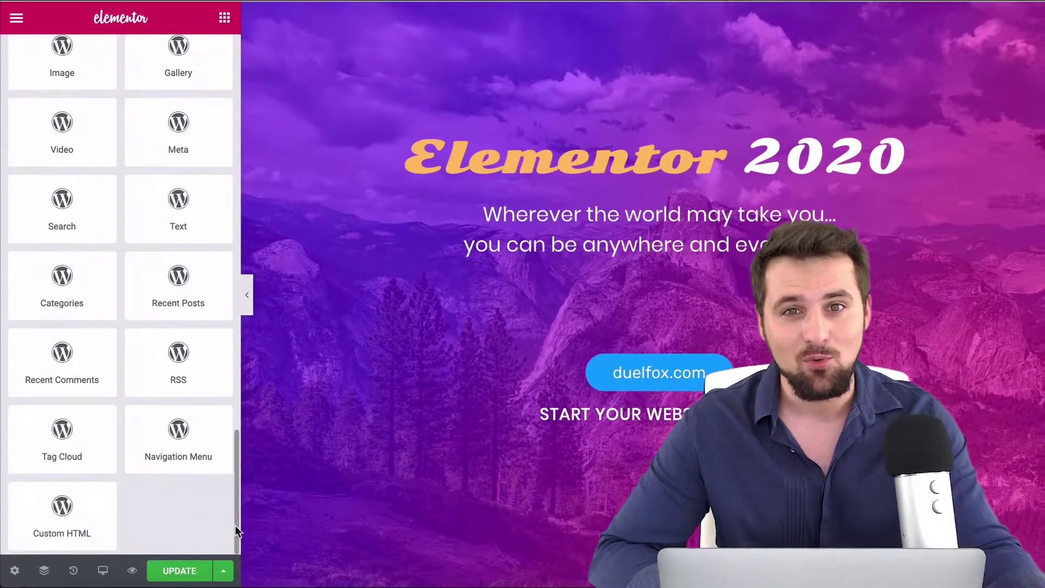
pyautogui.click(247, 296)
# Go to duelfox.com/elementor in the browser and view the Elementor subscription plans.
pyautogui.write('due')
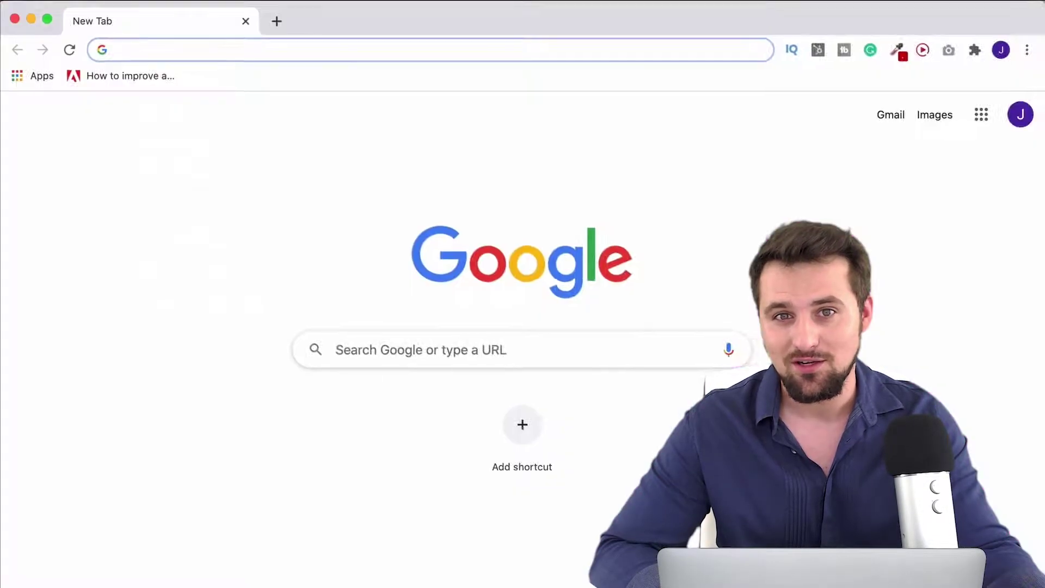
pyautogui.write('lfox.com/')
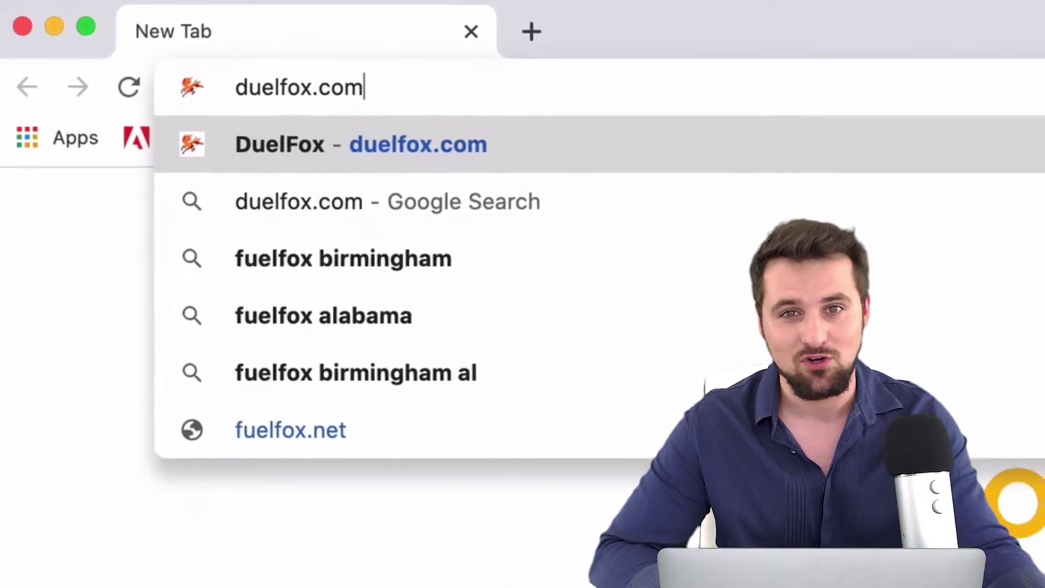
pyautogui.write('elementor')
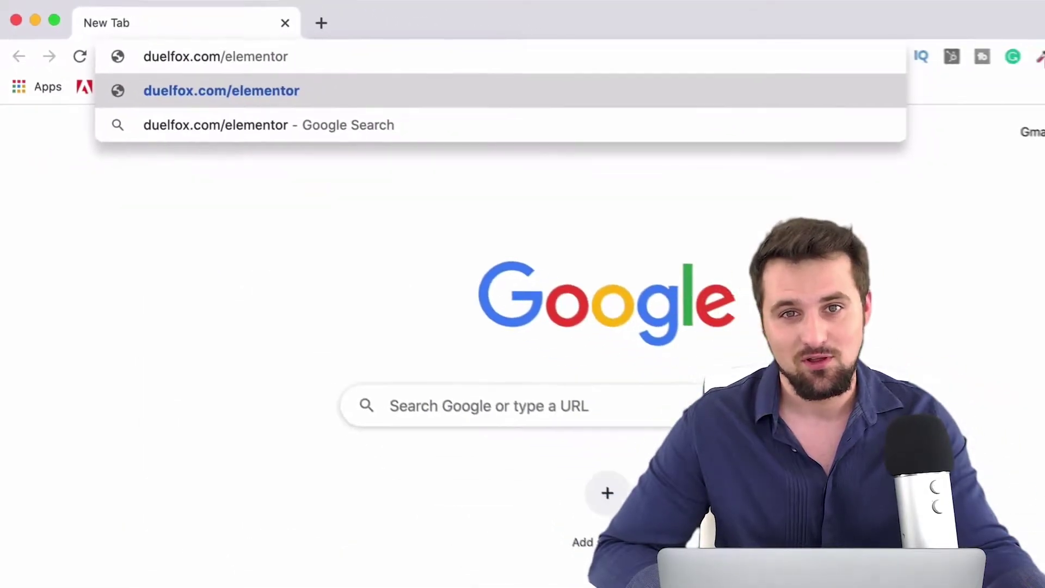
pyautogui.press('Return')
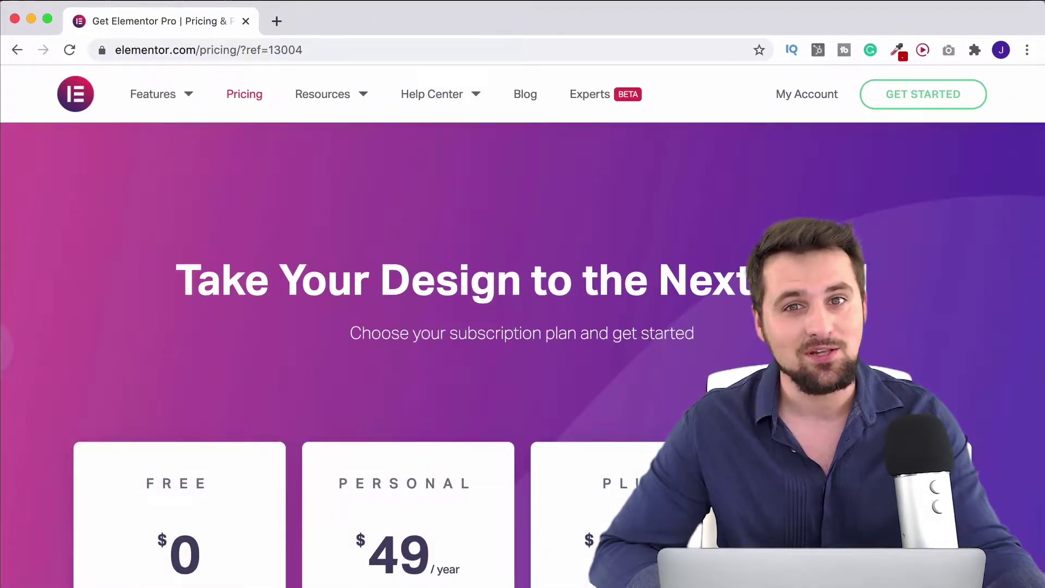
pyautogui.scroll(-10, 299, 299)
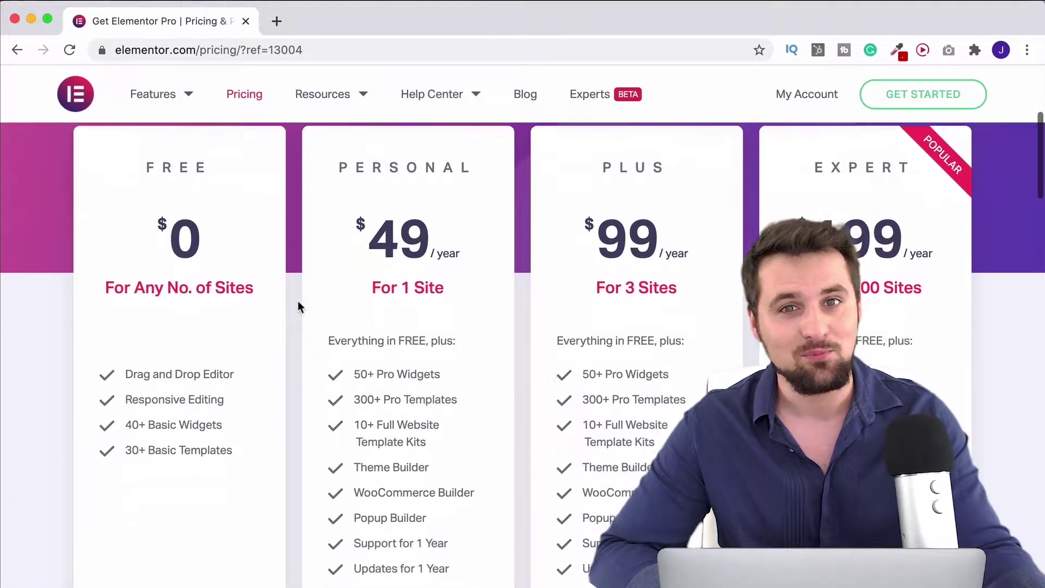
pyautogui.scroll(-1, 299, 309)
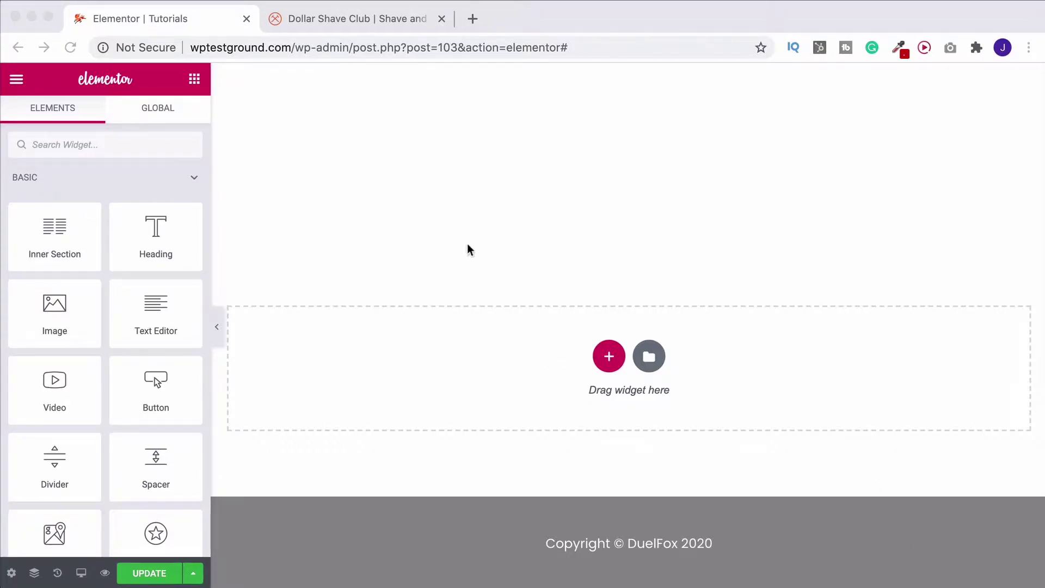
# Find the Accordion widget by searching for "acco" and add it to the empty area above the page footer.
pyautogui.click(87, 144)
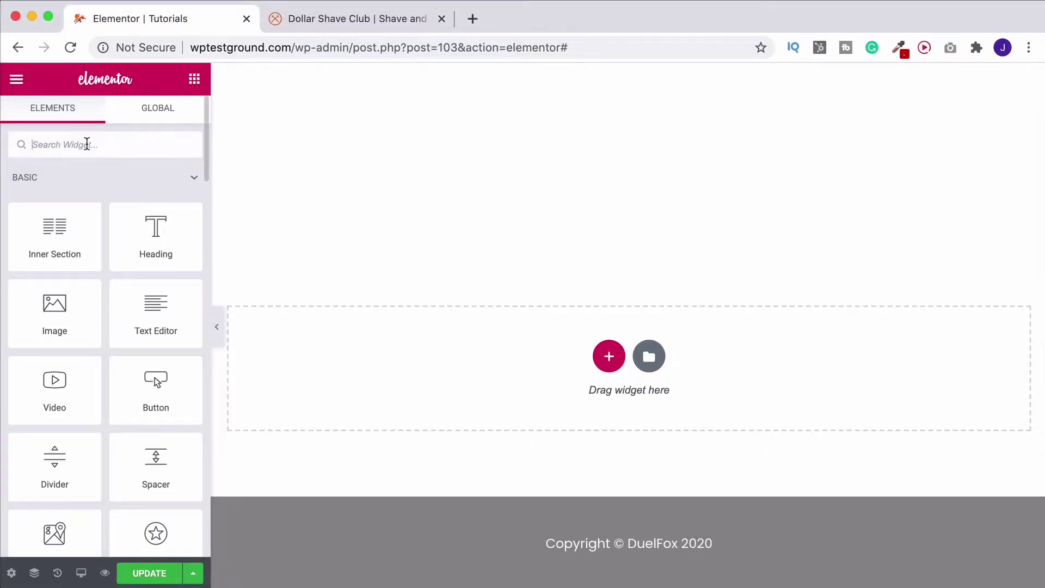
pyautogui.write('acco')
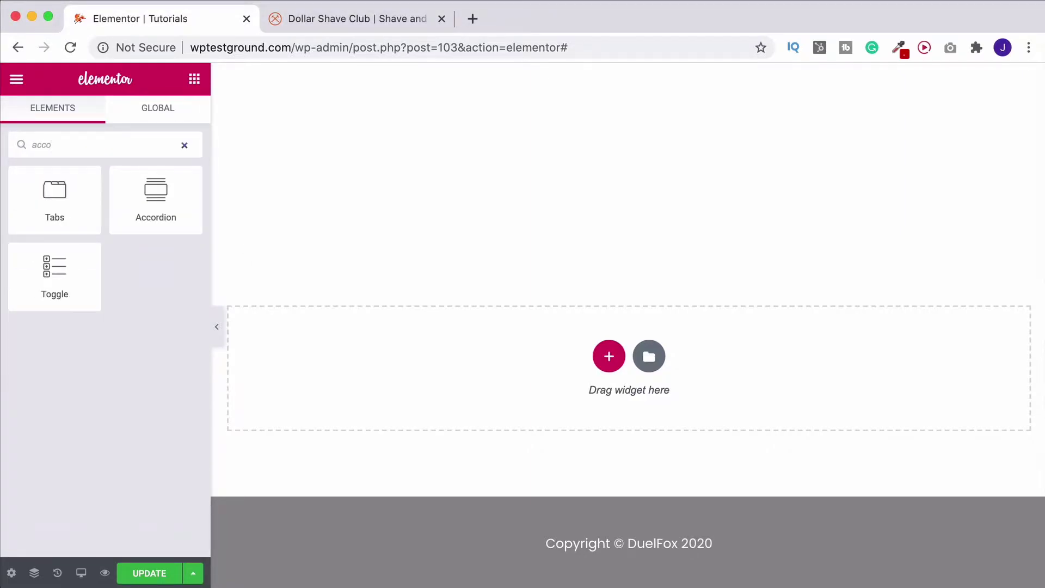
pyautogui.moveTo(154, 203); pyautogui.dragTo(604, 351)
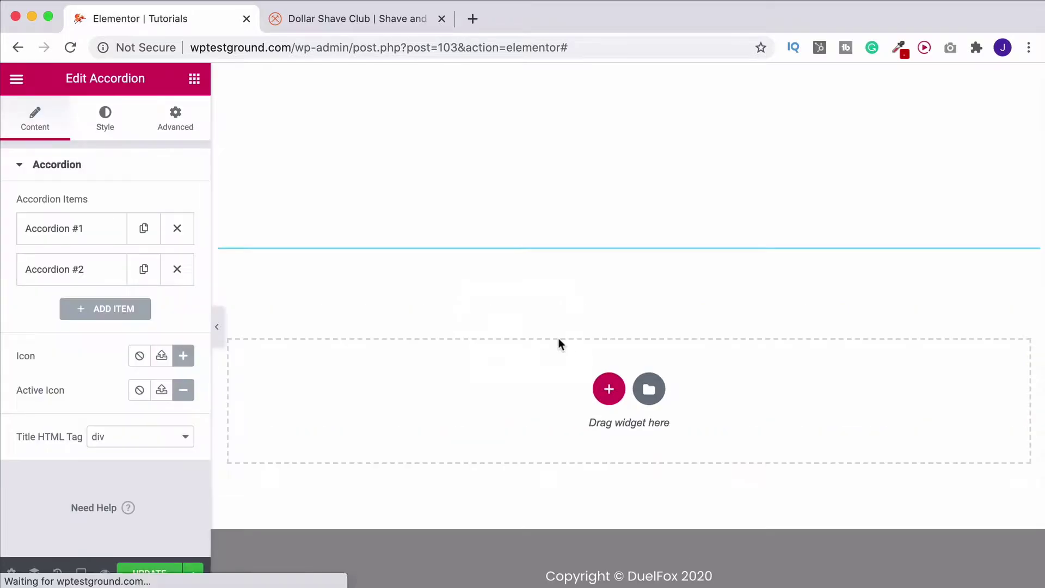
# Find the Toggle widget by searching for "tog" and place it directly below the accordion.
pyautogui.click(194, 78)
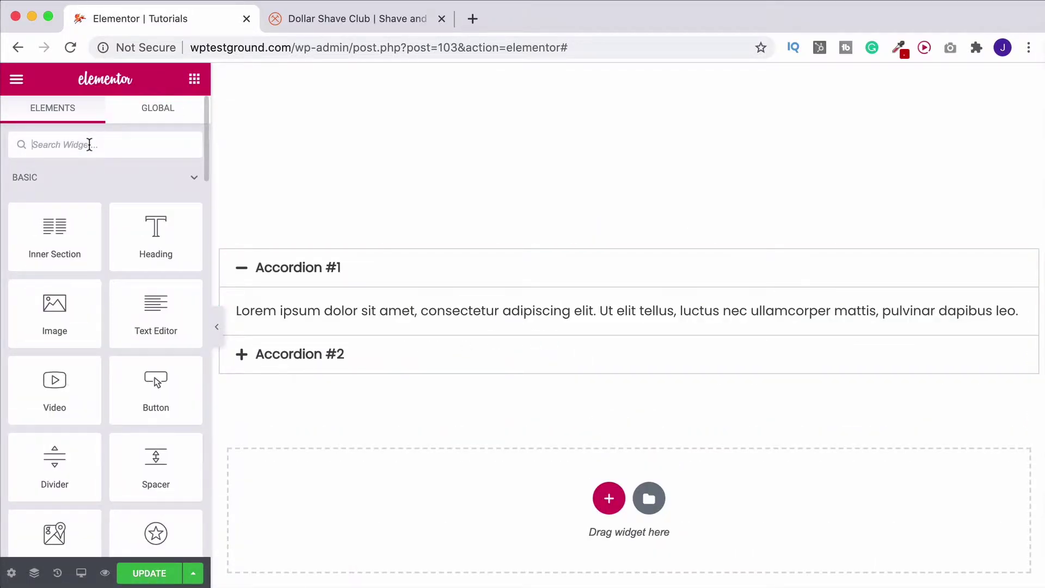
pyautogui.write('tog')
pyautogui.moveTo(76, 292); pyautogui.dragTo(441, 379)
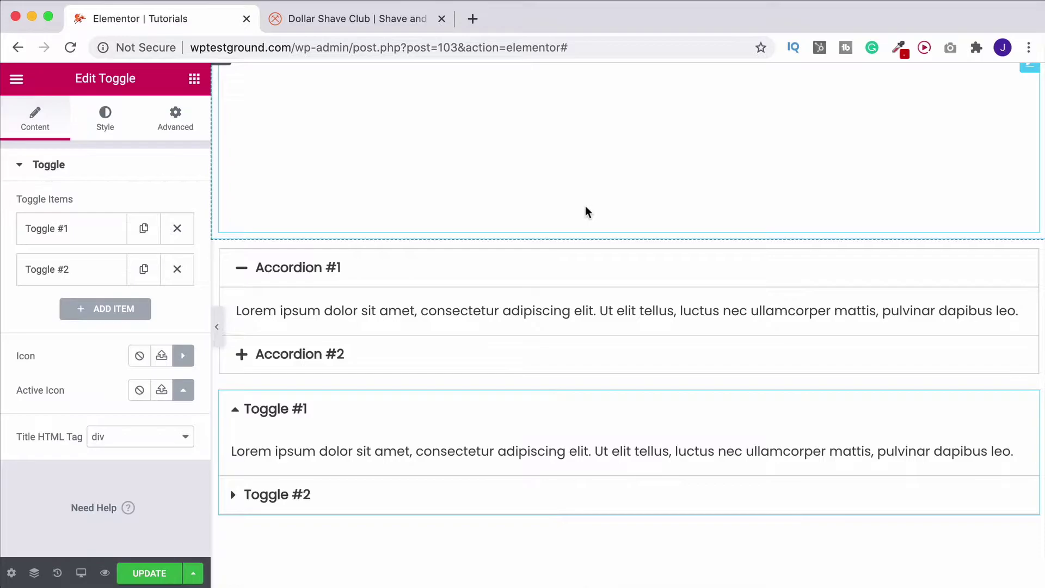
# Expand and collapse the items of the accordion and the toggle to compare how the two widgets behave.
pyautogui.scroll(-1, 586, 212)
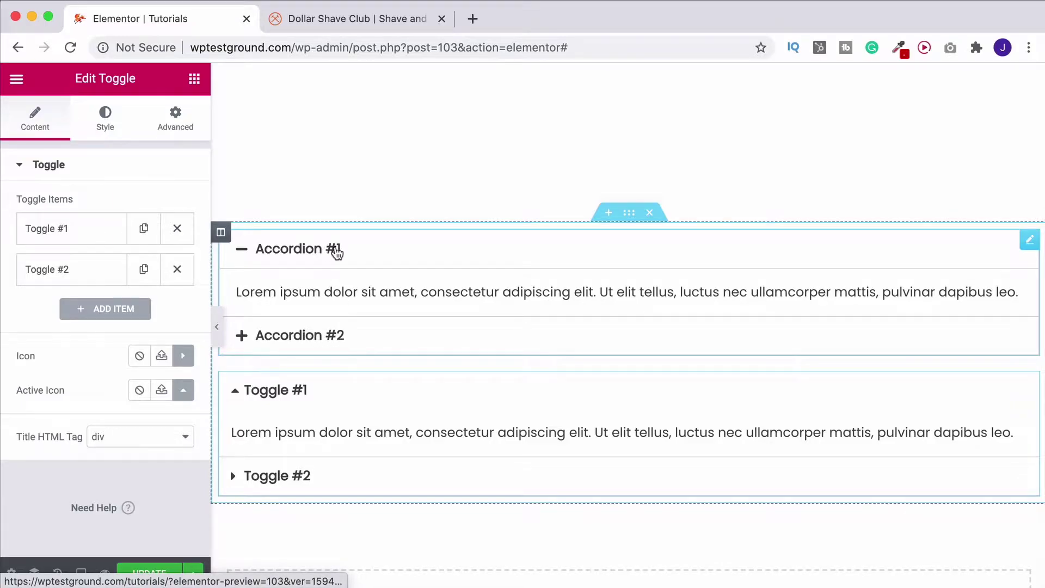
pyautogui.click(320, 342)
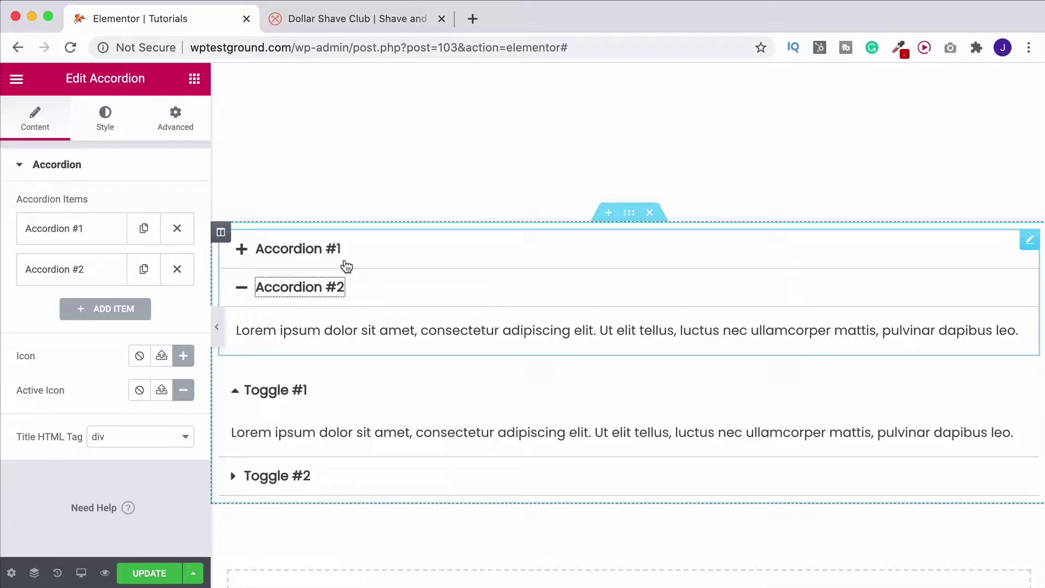
pyautogui.click(310, 477)
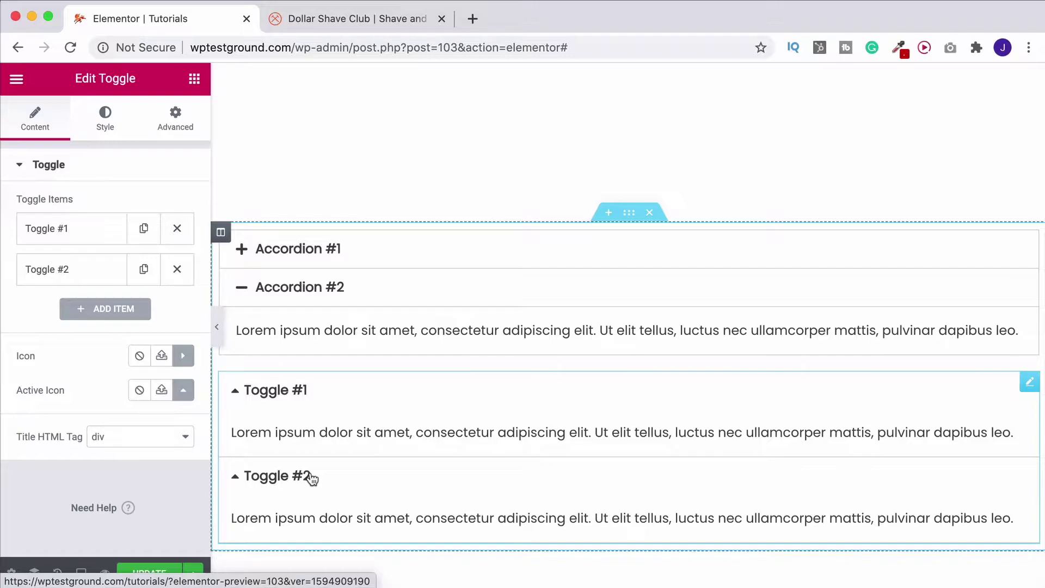
pyautogui.click(309, 477)
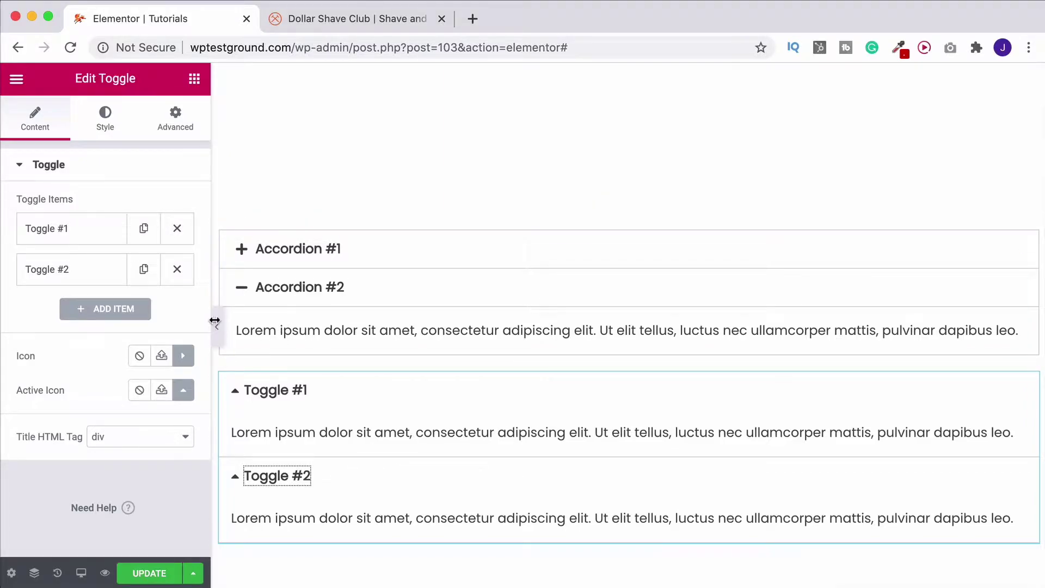
pyautogui.click(248, 390)
pyautogui.click(234, 430)
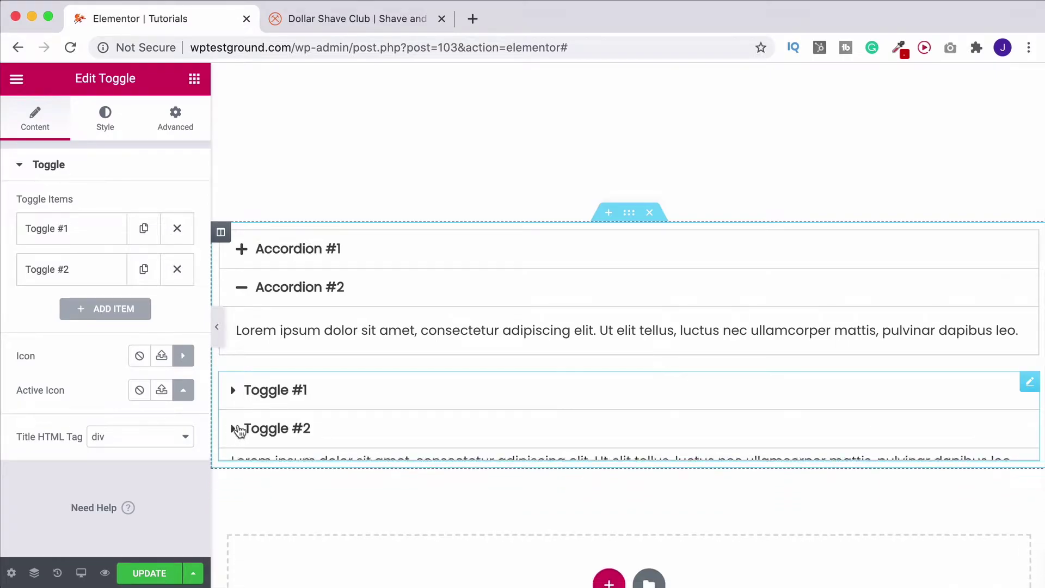
pyautogui.click(241, 287)
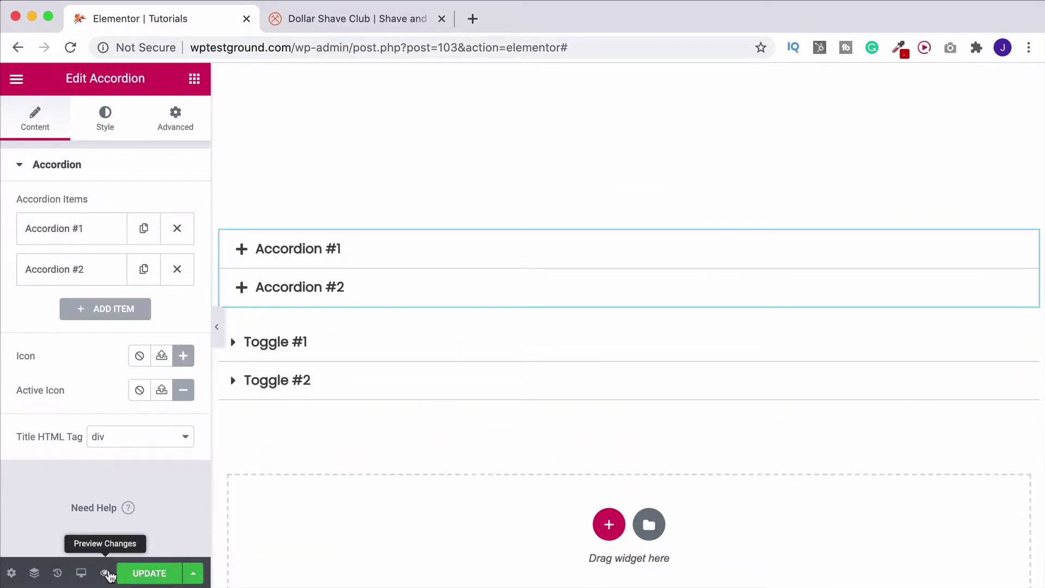
# Preview the page, reload it to check which accordion and toggle items start open, and close the preview.
pyautogui.click(106, 573)
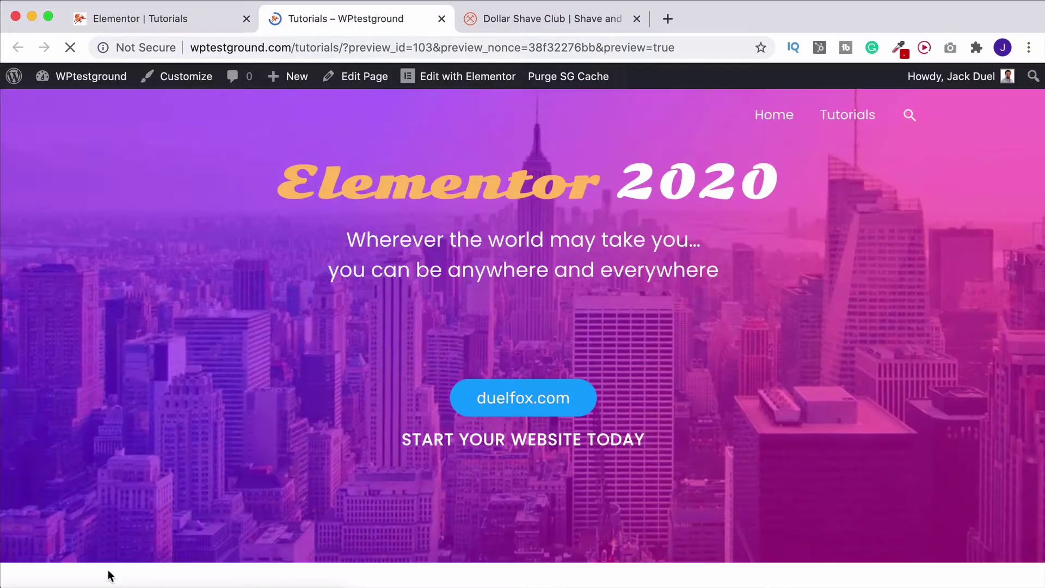
pyautogui.scroll(-10, 710, 360)
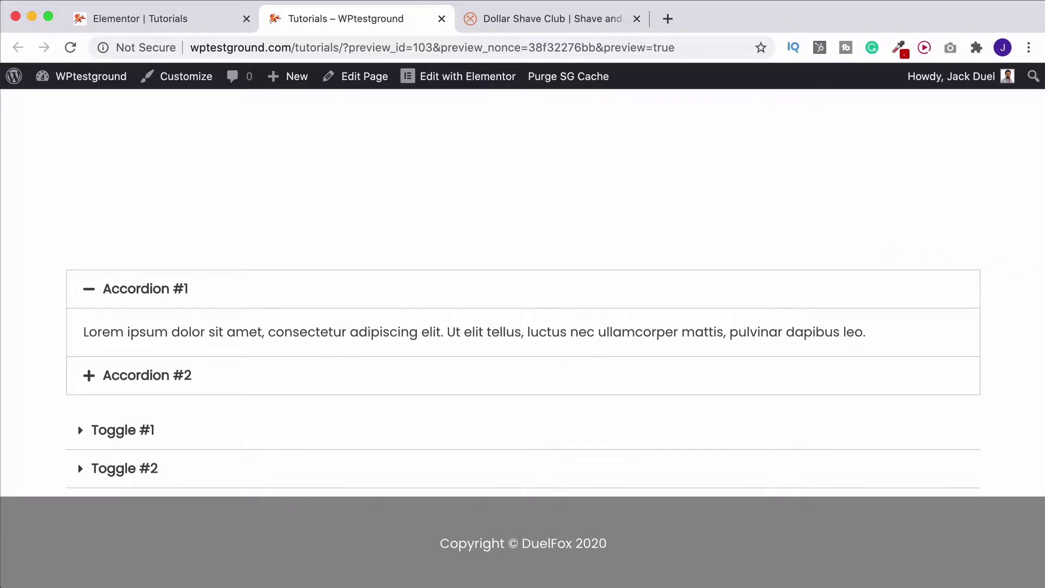
pyautogui.press('super+r')
pyautogui.scroll(-10, 973, 257)
pyautogui.scroll(1, 294, 228)
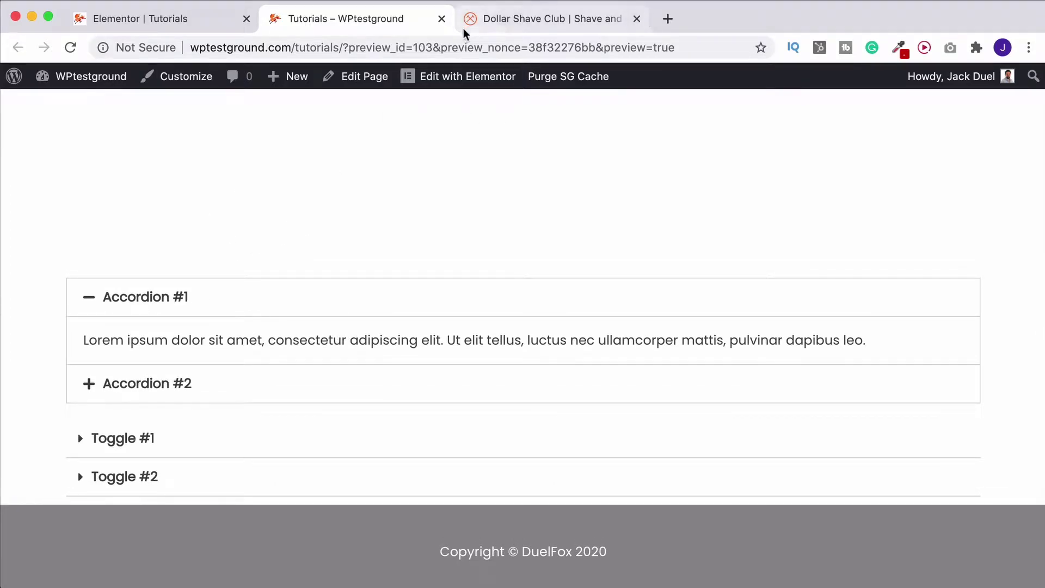
pyautogui.click(441, 19)
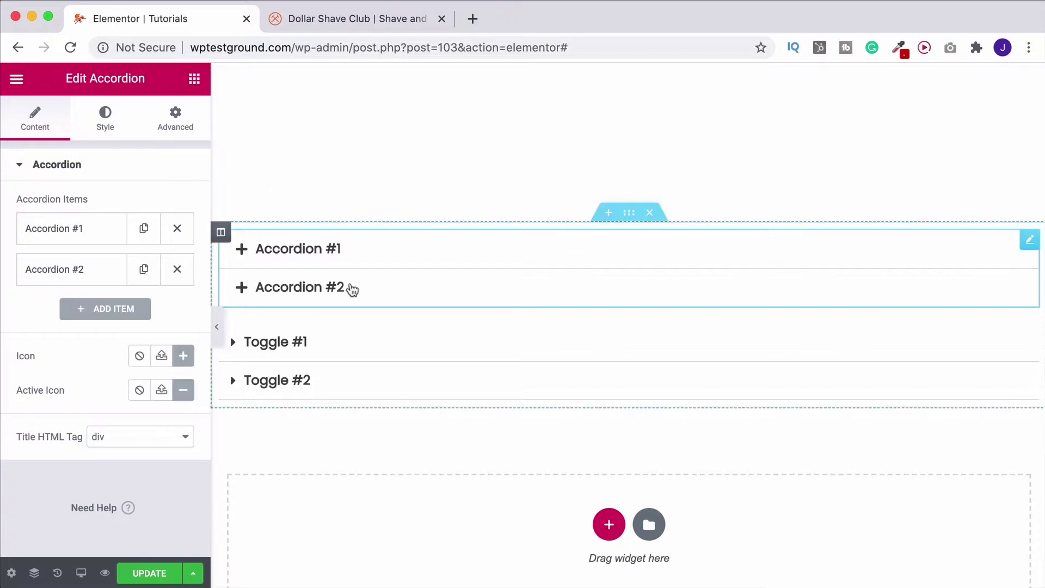
# Add a Heading widget above the accordion with the title "FAQ" and center alignment.
pyautogui.scroll(-2, 385, 218)
pyautogui.scroll(5, 386, 220)
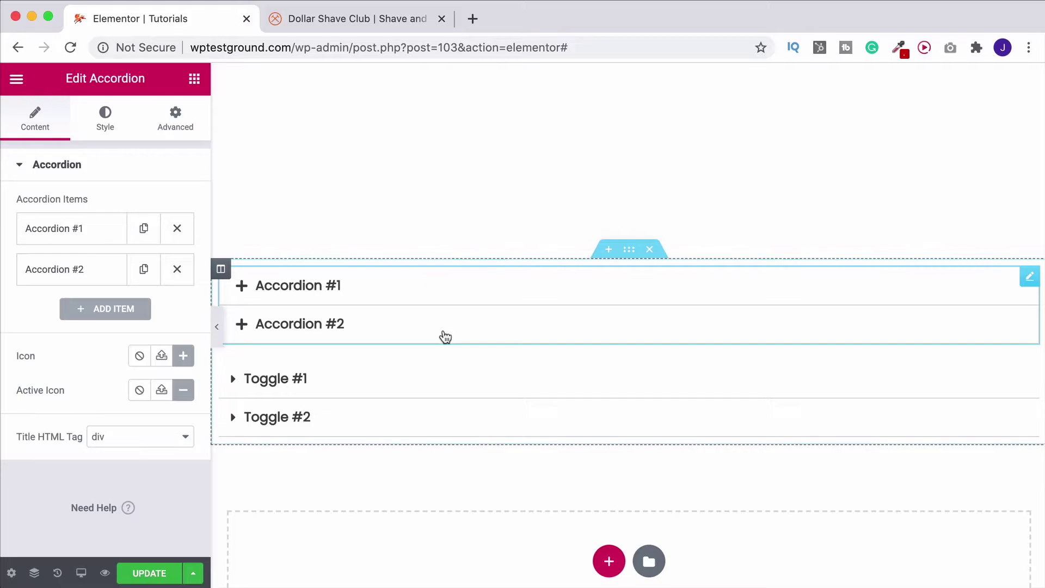
pyautogui.scroll(-1, 445, 337)
pyautogui.click(195, 80)
pyautogui.moveTo(166, 239); pyautogui.dragTo(579, 254)
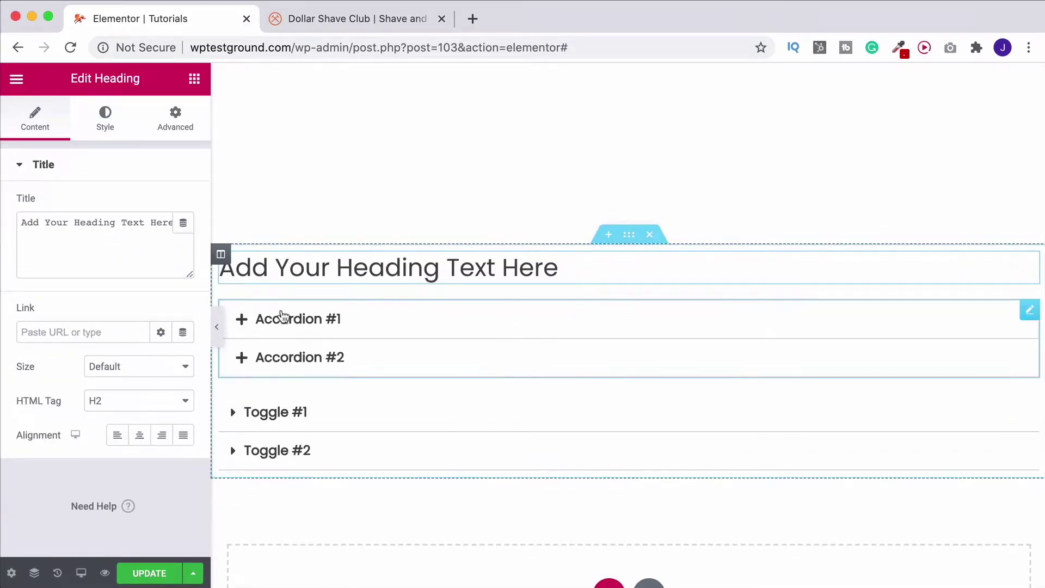
pyautogui.moveTo(162, 257); pyautogui.dragTo(2, 197)
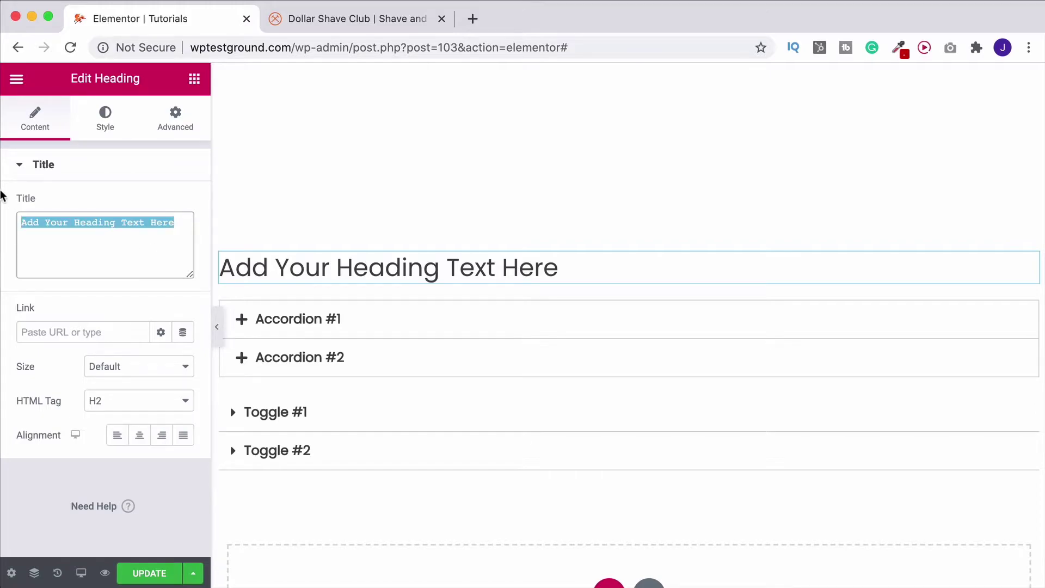
pyautogui.write('FAQ')
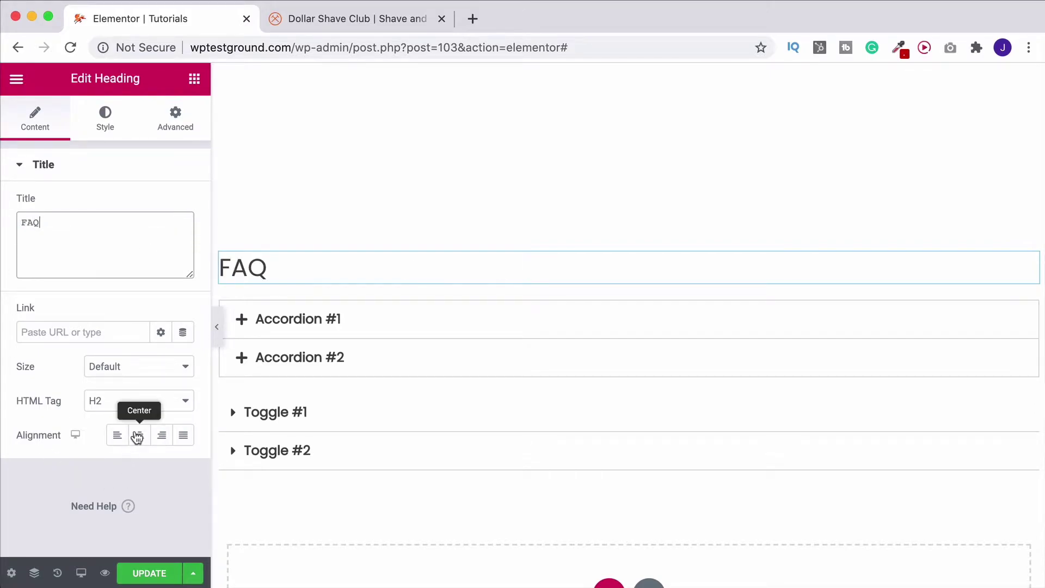
pyautogui.click(138, 435)
# Insert a Spacer widget between the FAQ heading and the accordion.
pyautogui.click(194, 78)
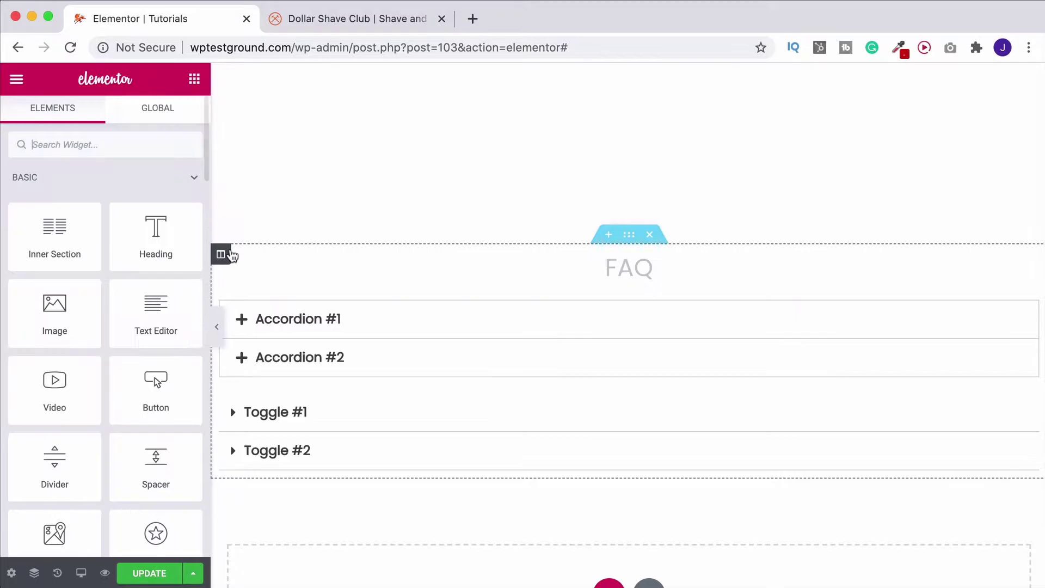
pyautogui.moveTo(156, 462); pyautogui.dragTo(581, 282)
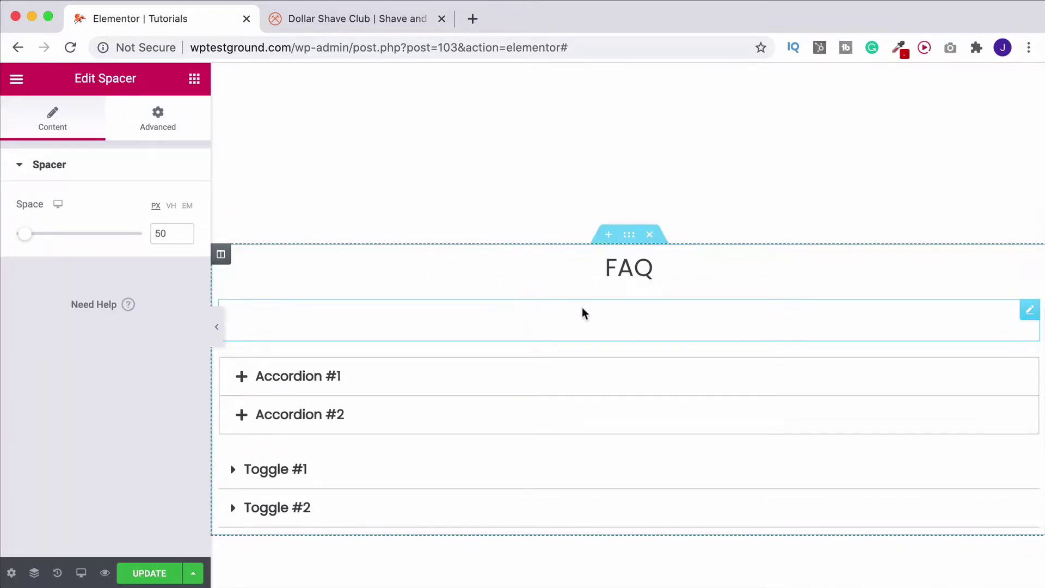
pyautogui.scroll(-3, 576, 289)
pyautogui.scroll(2, 490, 191)
# Switch to the Dollar Shave Club website and examine its "So what's the catch?" question section as a reference.
pyautogui.click(296, 18)
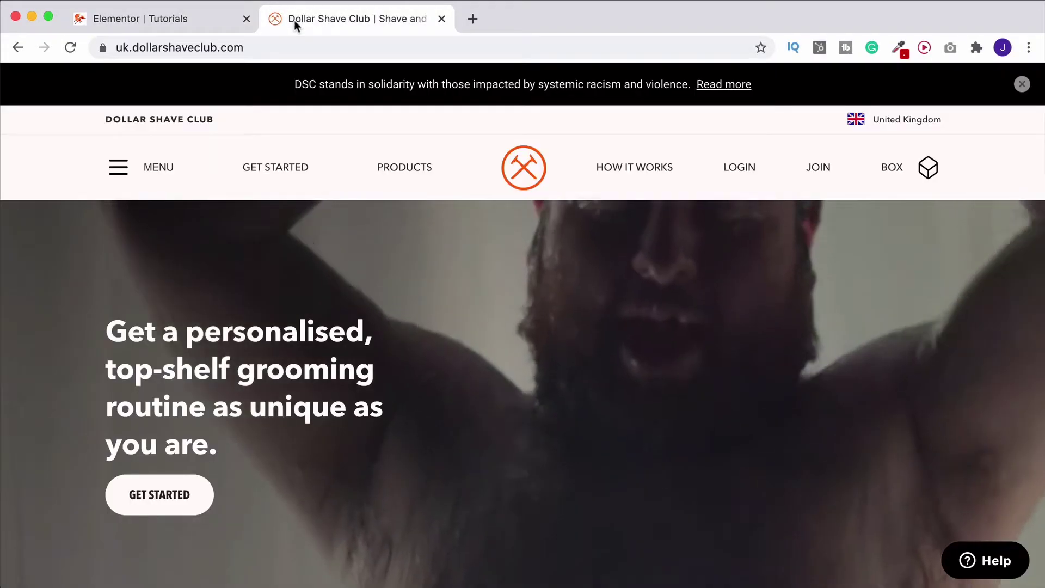
pyautogui.scroll(-5, 769, 196)
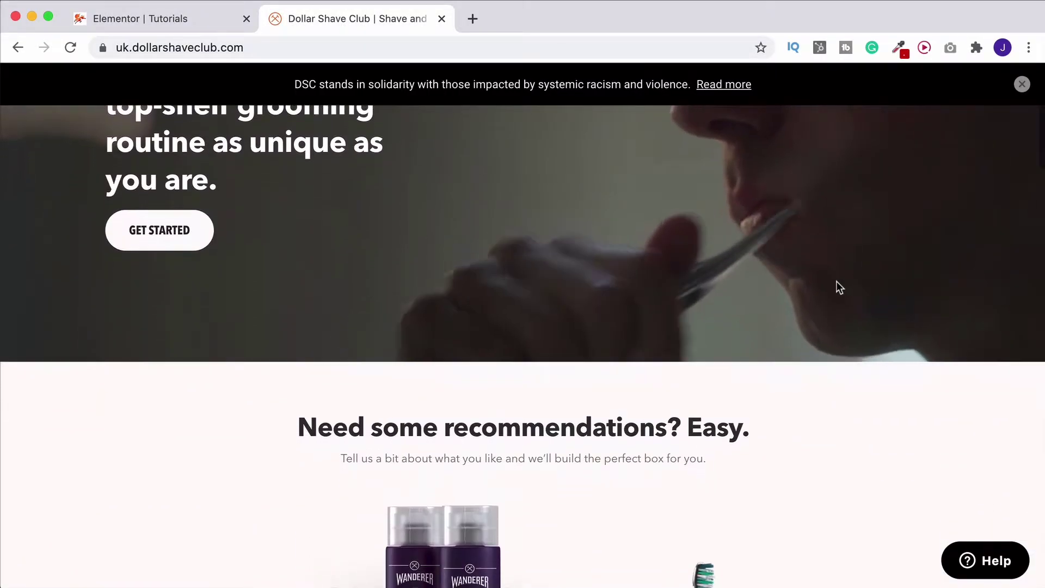
pyautogui.scroll(-15, 730, 321)
pyautogui.scroll(-20, 729, 317)
pyautogui.scroll(-5, 924, 300)
pyautogui.scroll(3, 928, 294)
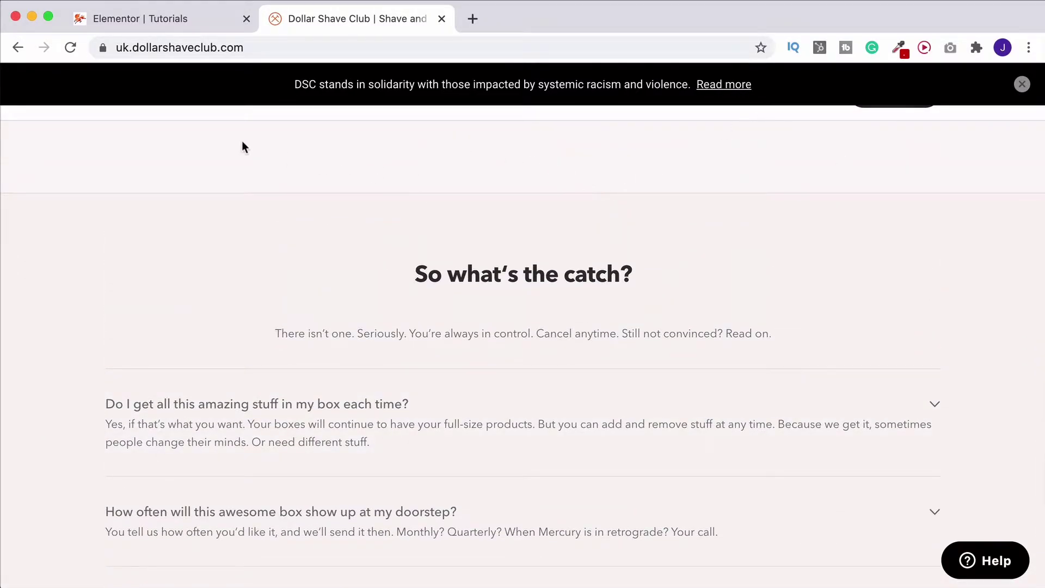
pyautogui.scroll(-1, 43, 152)
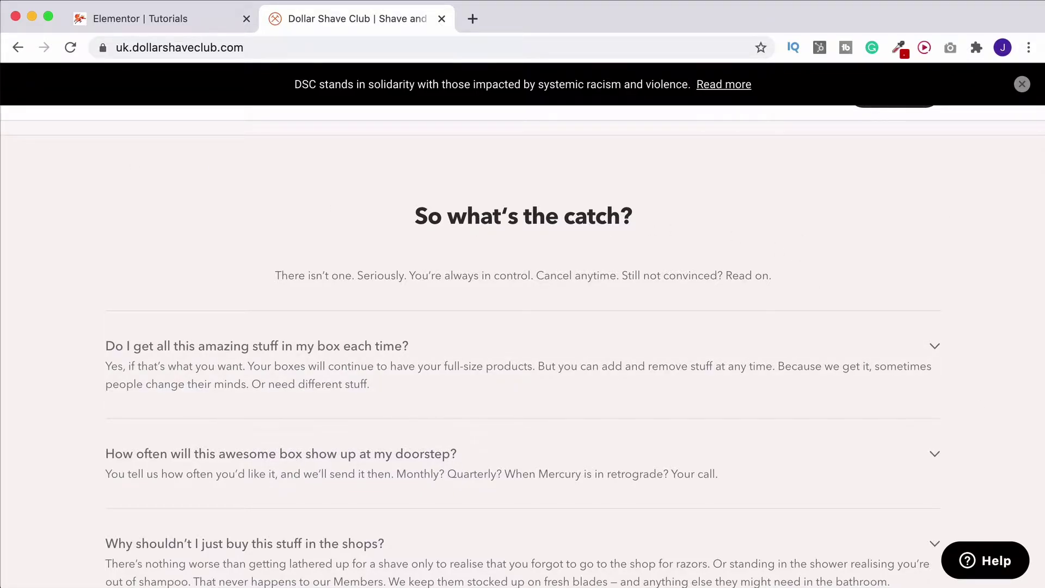
# Collapse the answers to the first three questions in the "So what's the catch?" section.
pyautogui.click(934, 347)
pyautogui.click(934, 417)
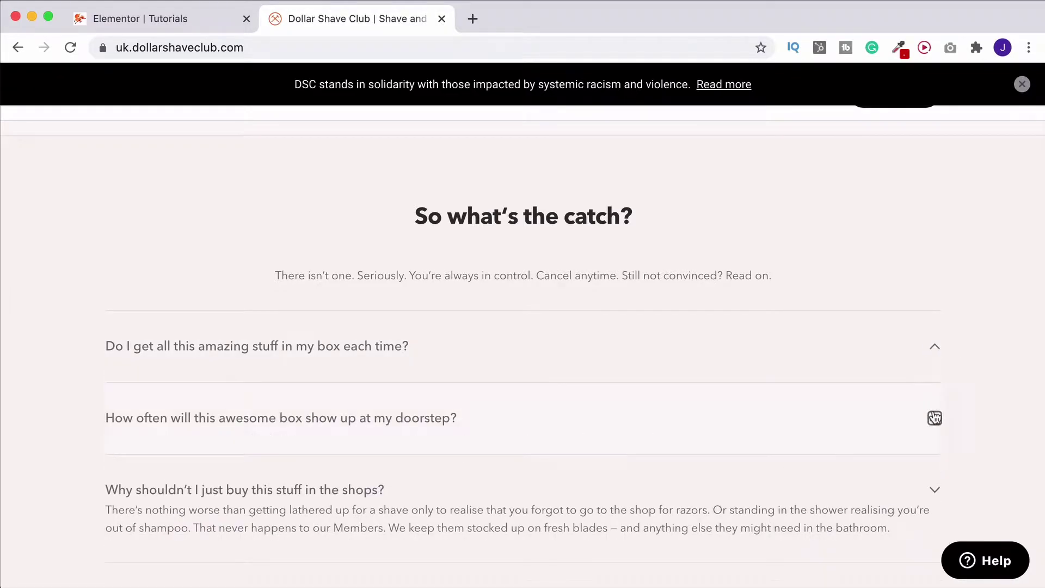
pyautogui.click(936, 487)
pyautogui.scroll(-1, 945, 463)
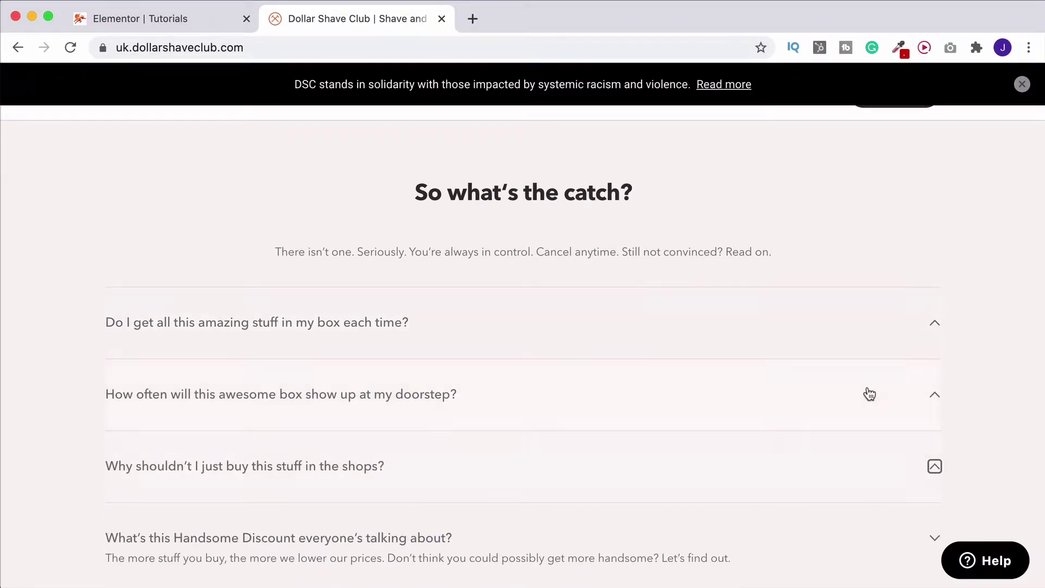
# Expand the answers to the first three questions in the "So what's the catch?" section and review the section's layout.
pyautogui.click(934, 322)
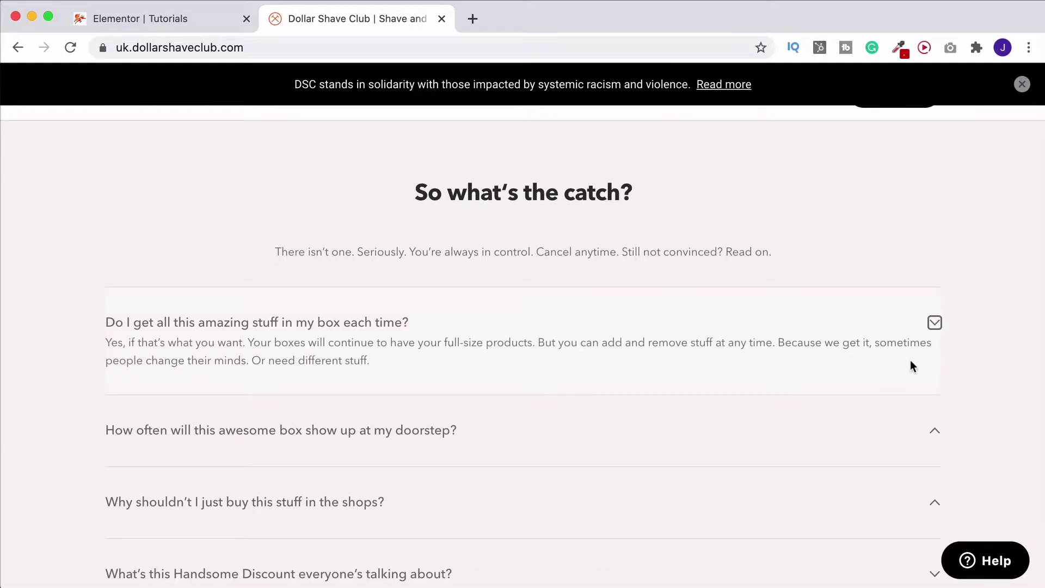
pyautogui.scroll(-3, 920, 364)
pyautogui.click(928, 362)
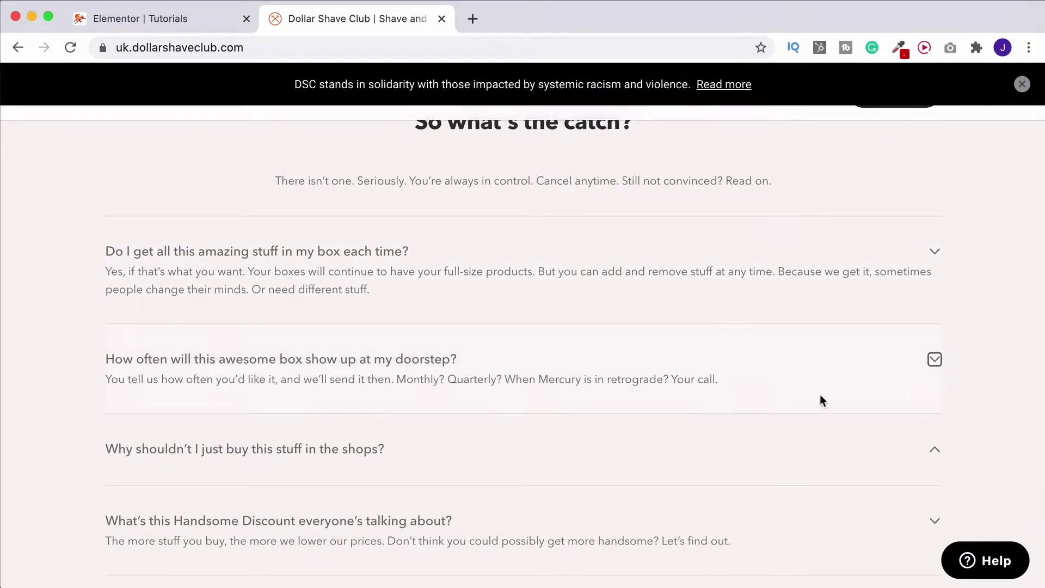
pyautogui.click(932, 449)
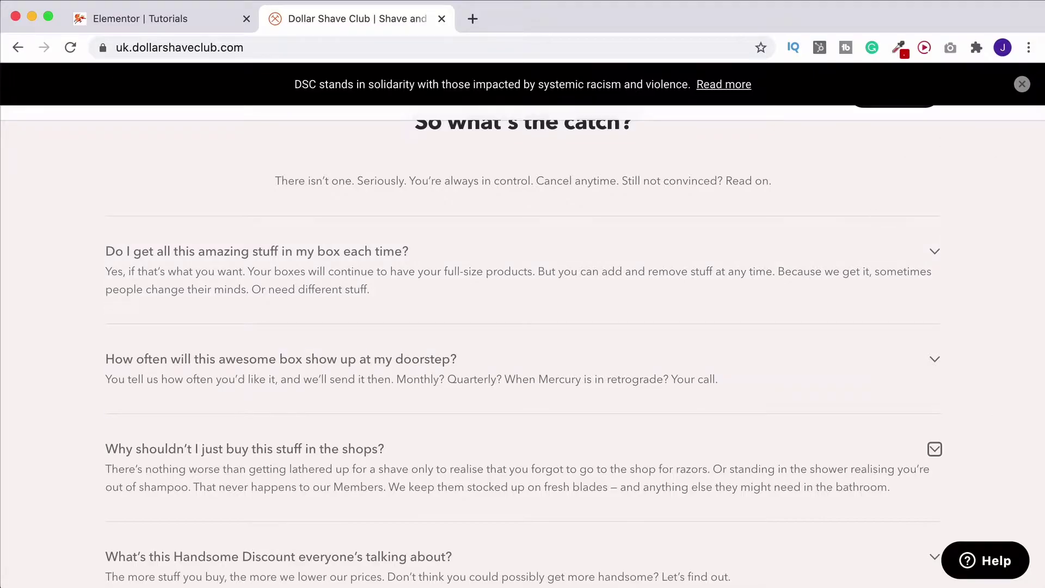
pyautogui.scroll(5, 975, 235)
pyautogui.scroll(3, 898, 180)
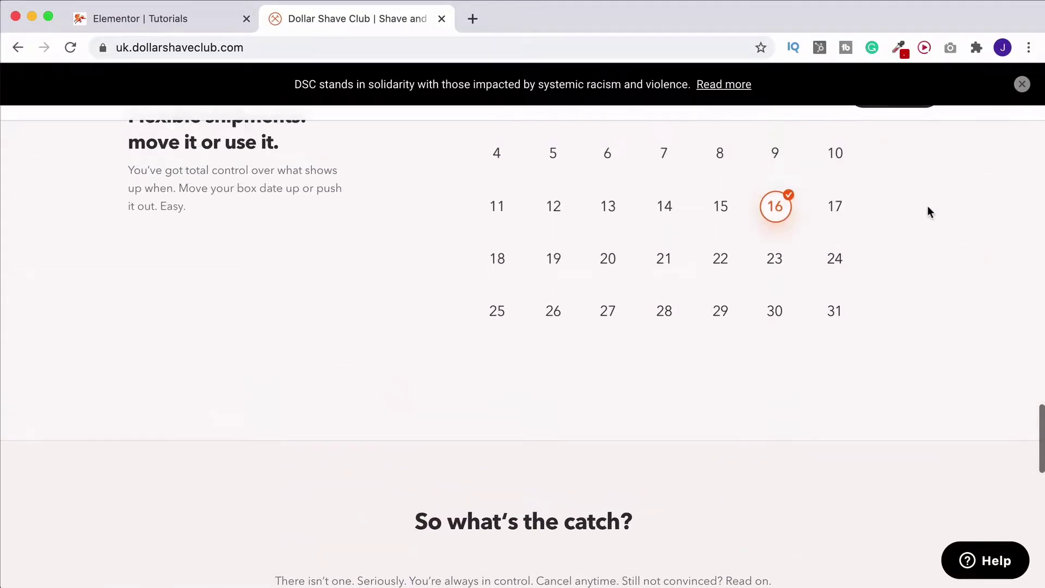
pyautogui.scroll(-4, 1011, 246)
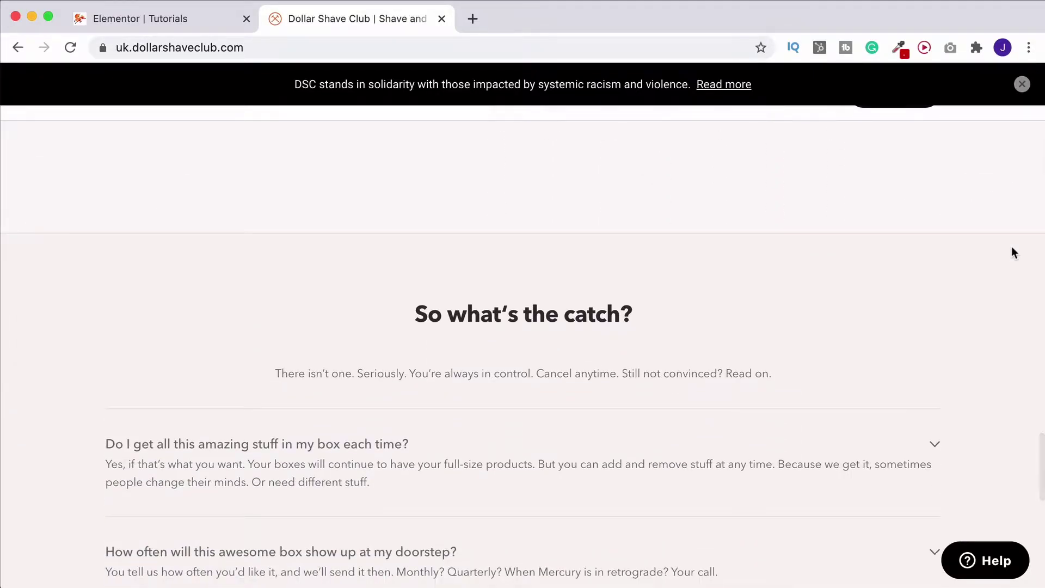
pyautogui.scroll(-2, 1011, 246)
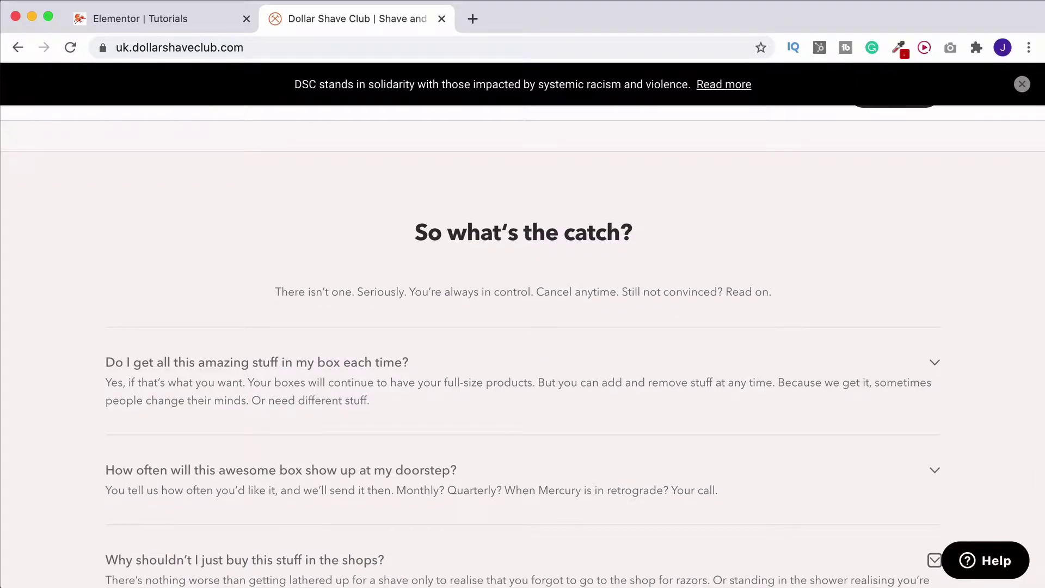
# Switch back to the Elementor editor and set the first toggle item's title to "Do I get all this amazing stuff?".
pyautogui.click(112, 25)
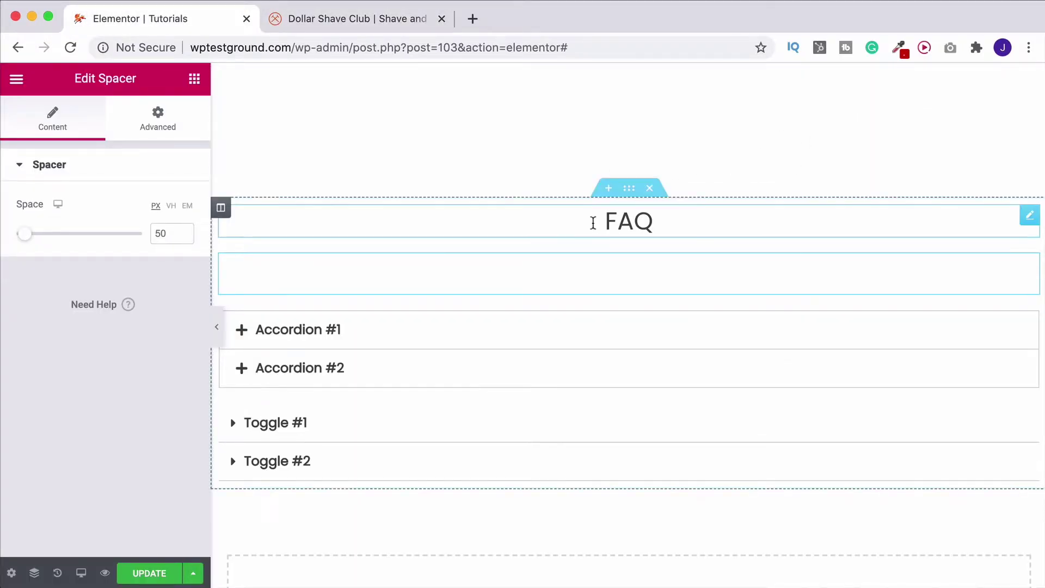
pyautogui.scroll(-2, 553, 264)
pyautogui.scroll(-1, 414, 285)
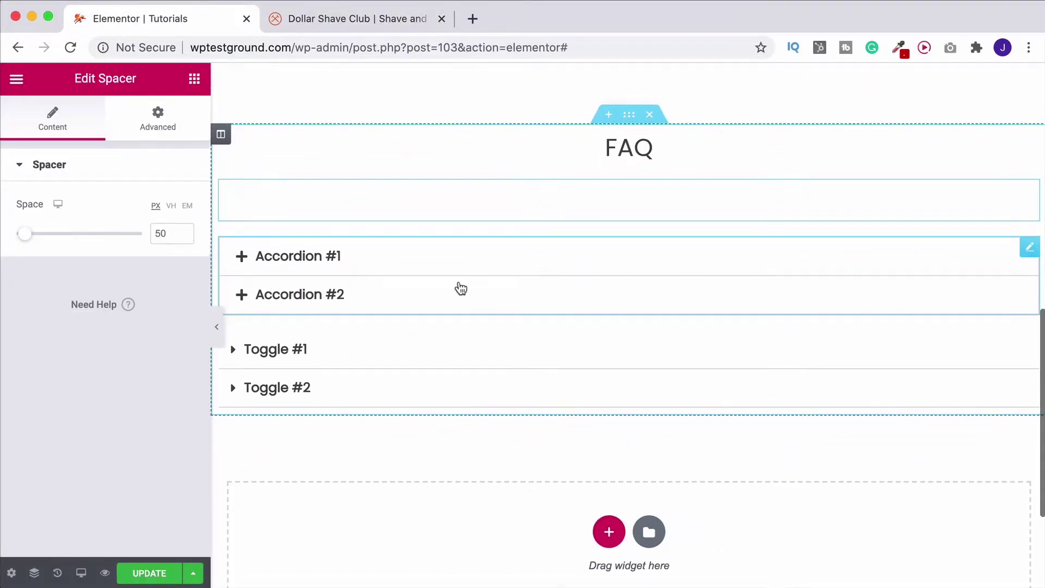
pyautogui.scroll(-1, 382, 310)
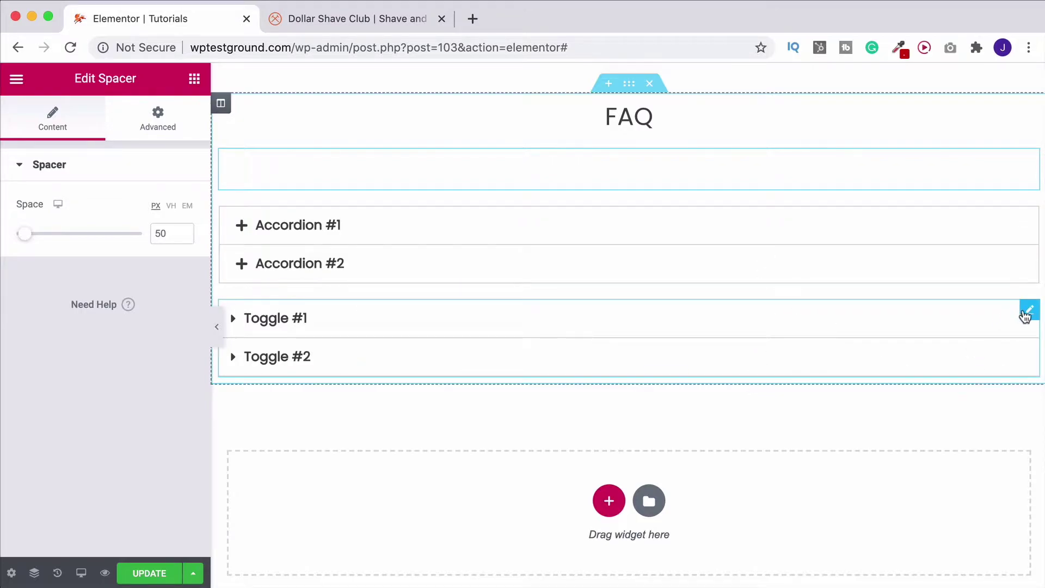
pyautogui.click(1028, 310)
pyautogui.click(57, 231)
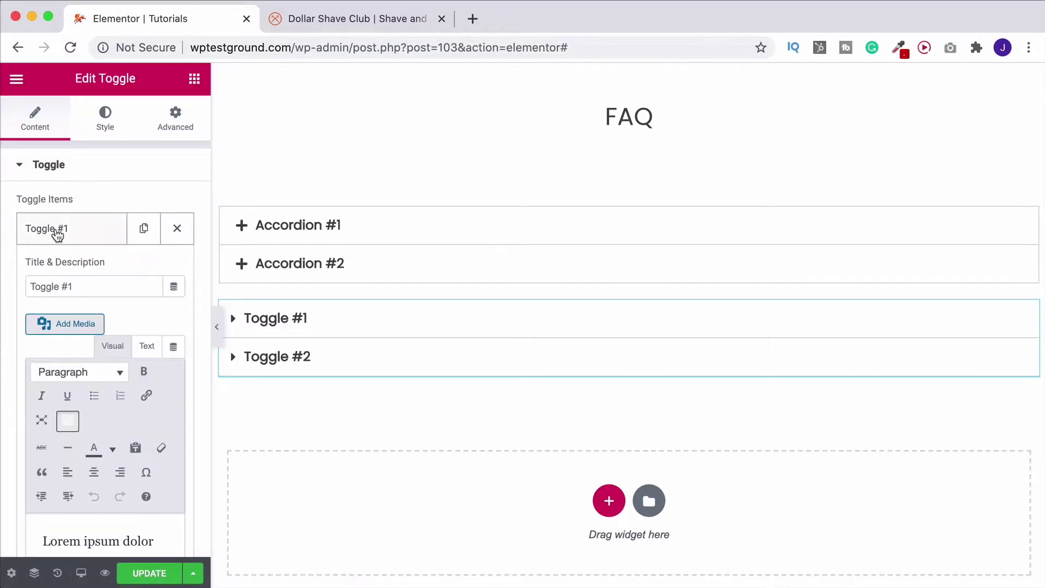
pyautogui.tripleClick(122, 288)
pyautogui.click(321, 24)
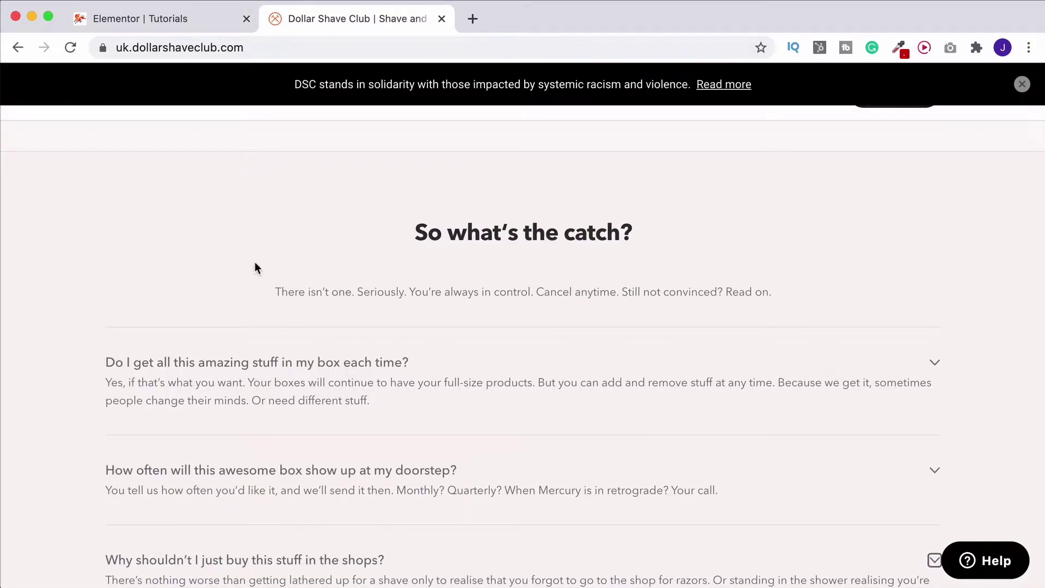
pyautogui.click(136, 20)
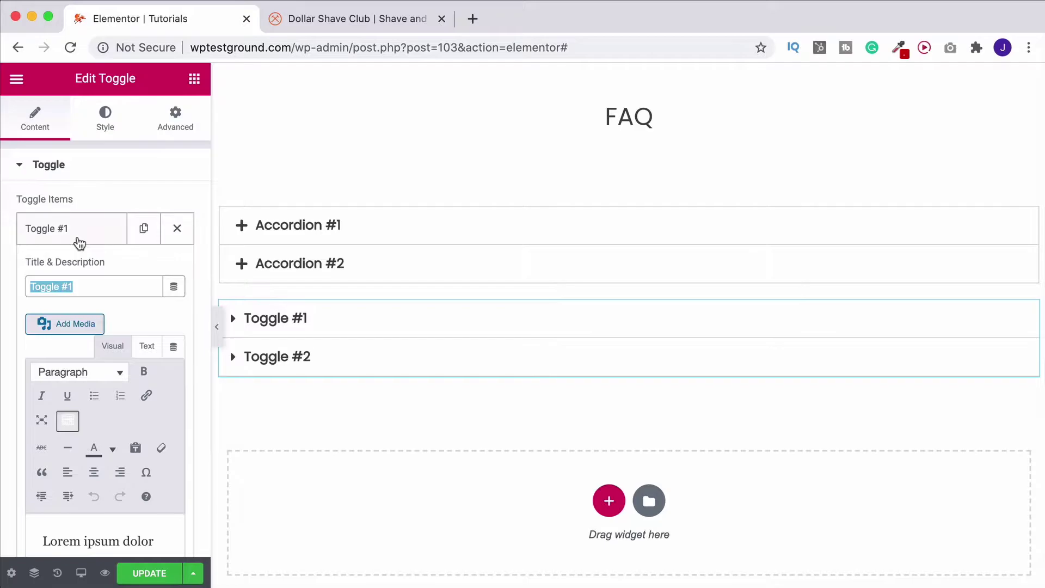
pyautogui.write('Do I get all ')
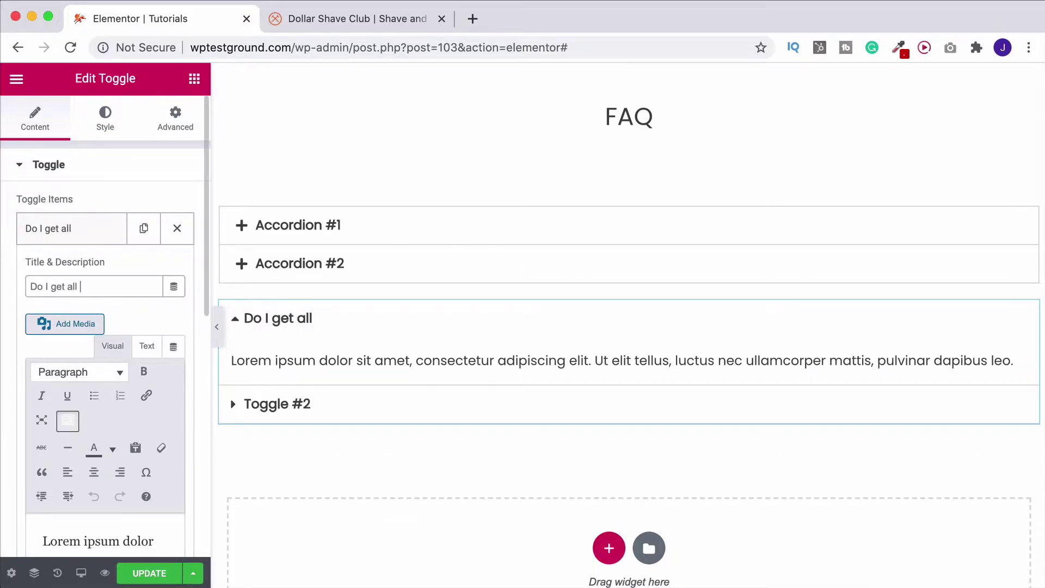
pyautogui.write('this amazing stuff?')
# Bold part of the first sentence, around "amet, consectetur adipiscing elit", in the first toggle item's description.
pyautogui.scroll(-3, 71, 285)
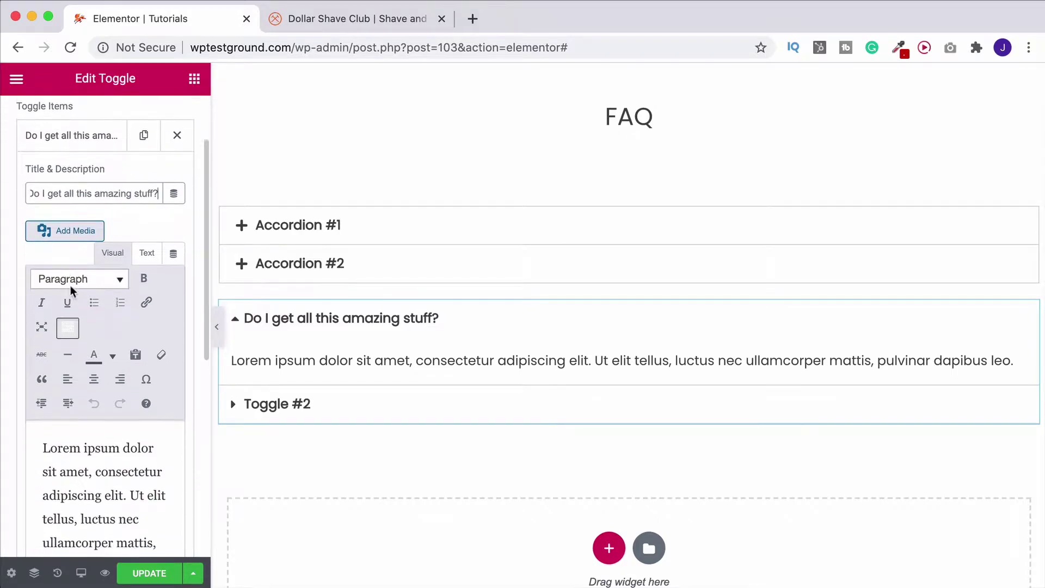
pyautogui.scroll(-3, 69, 292)
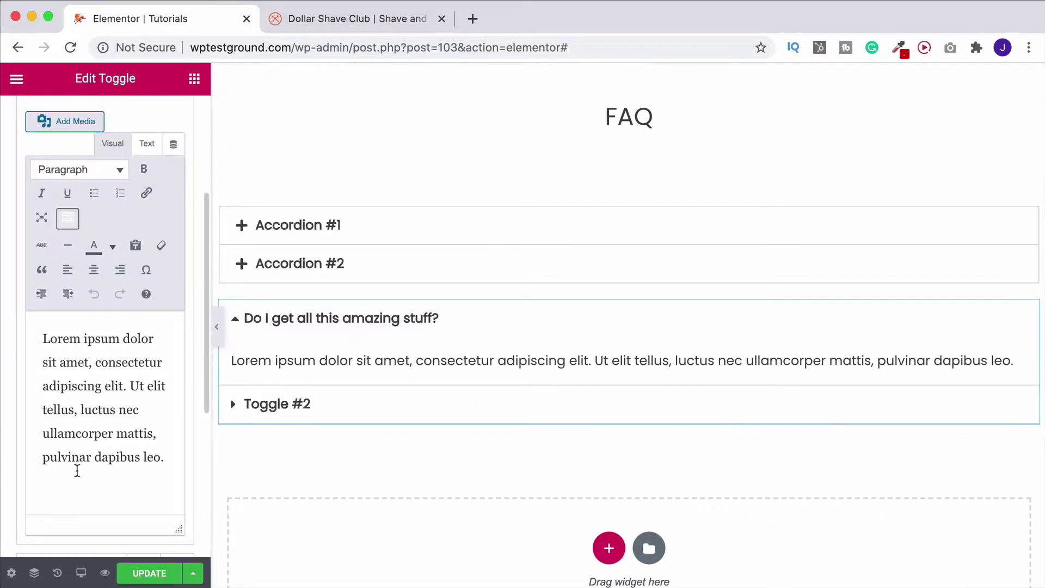
pyautogui.moveTo(68, 353); pyautogui.dragTo(114, 375)
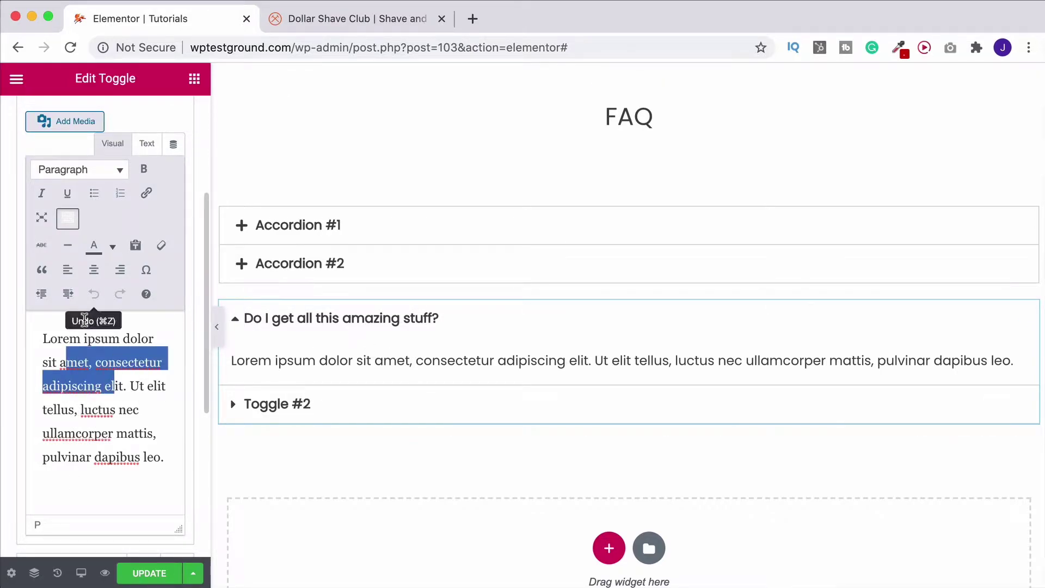
pyautogui.click(144, 169)
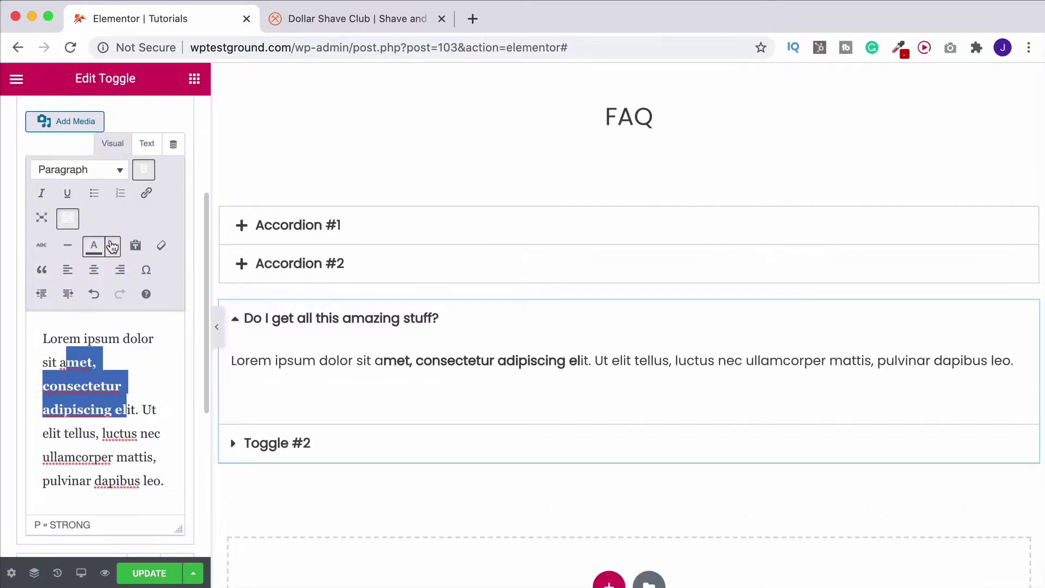
pyautogui.click(112, 246)
pyautogui.click(97, 448)
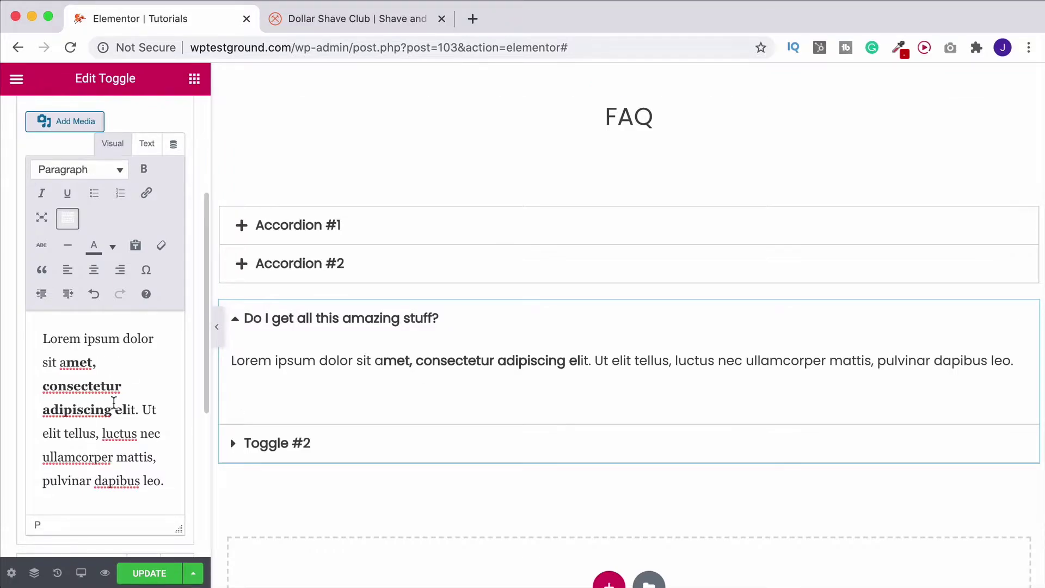
# Remove the bold formatting from "amet, consectetur adipiscing elit" and collapse the first toggle item's settings.
pyautogui.moveTo(135, 409); pyautogui.dragTo(59, 362)
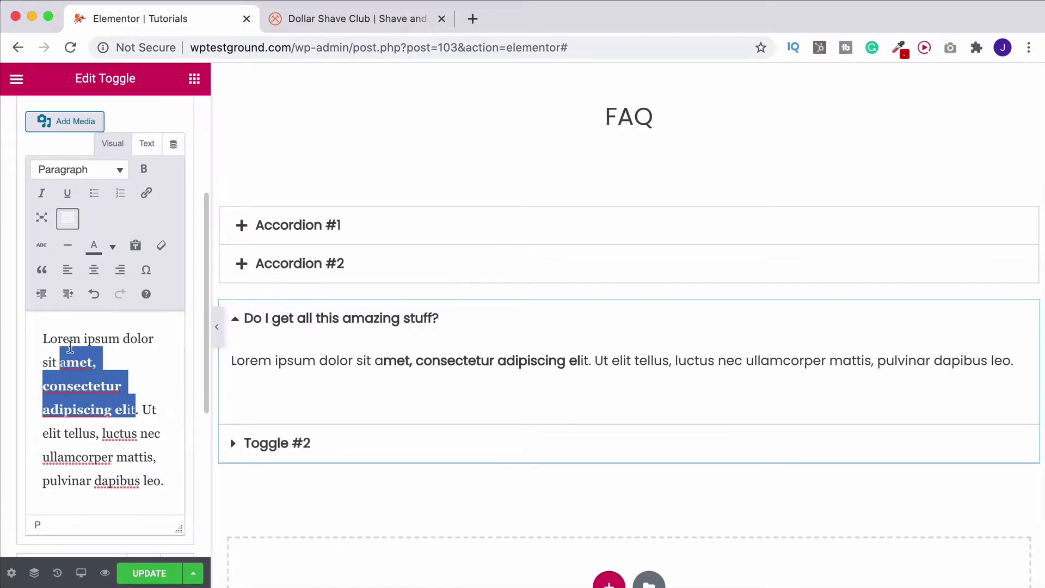
pyautogui.click(146, 171)
pyautogui.click(145, 171)
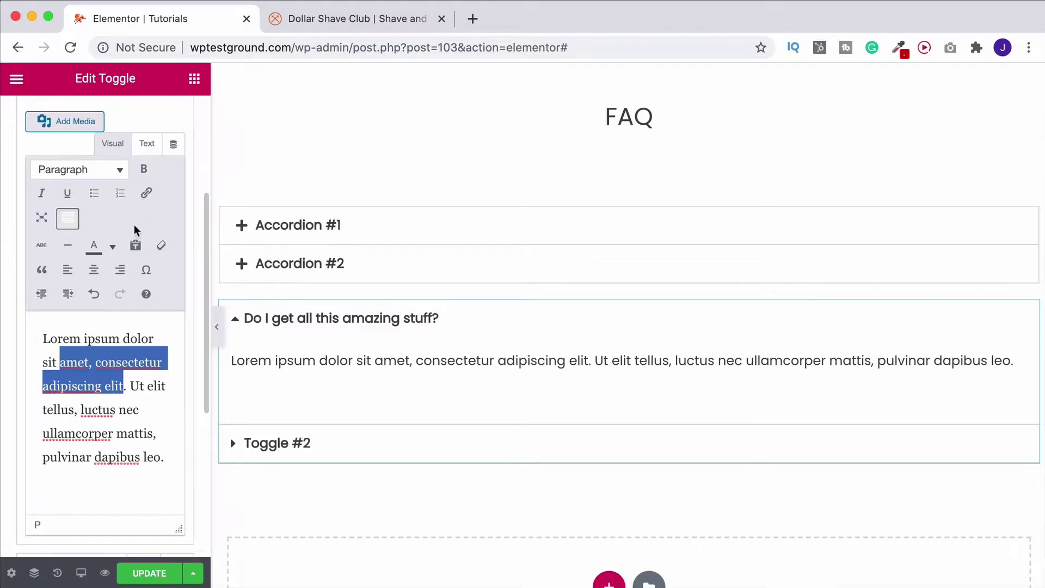
pyautogui.scroll(4, 138, 226)
pyautogui.click(60, 224)
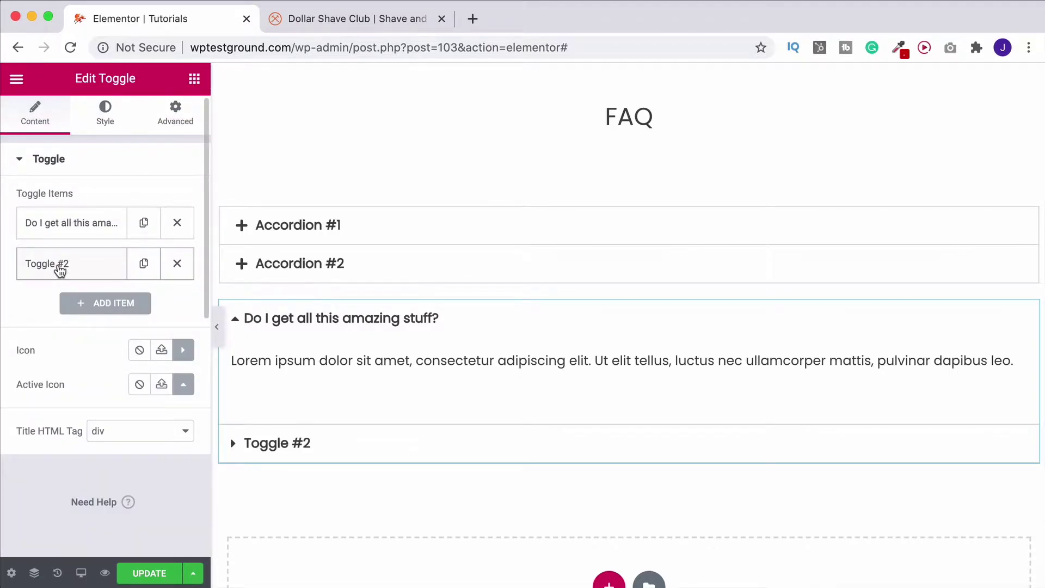
# Set the second toggle item's title to "number 2" and collapse its settings.
pyautogui.click(60, 271)
pyautogui.tripleClick(70, 314)
pyautogui.write('number 2')
pyautogui.click(57, 266)
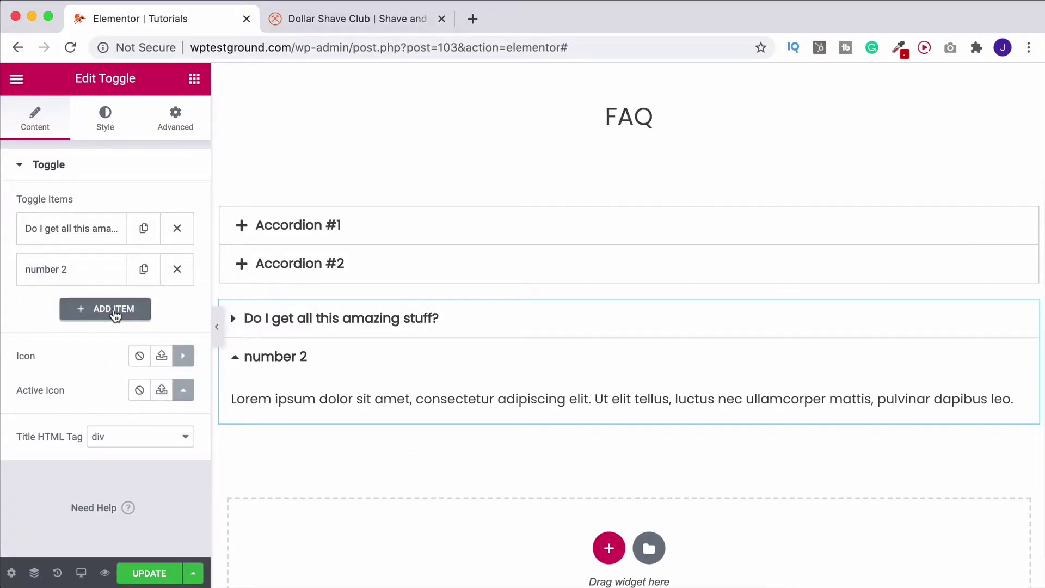
# Duplicate the "number 2" toggle item and delete the copy.
pyautogui.click(144, 271)
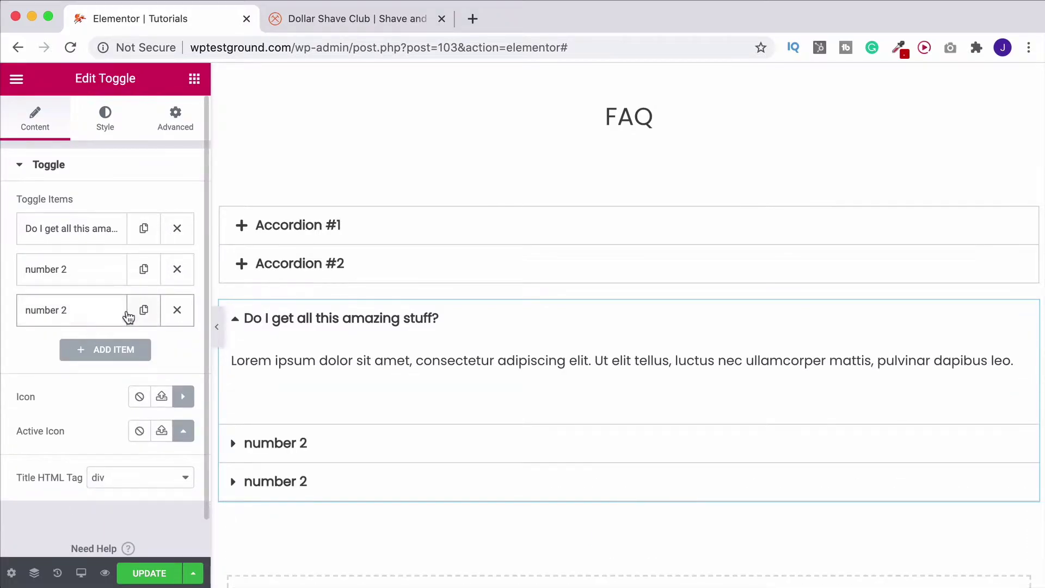
pyautogui.click(176, 309)
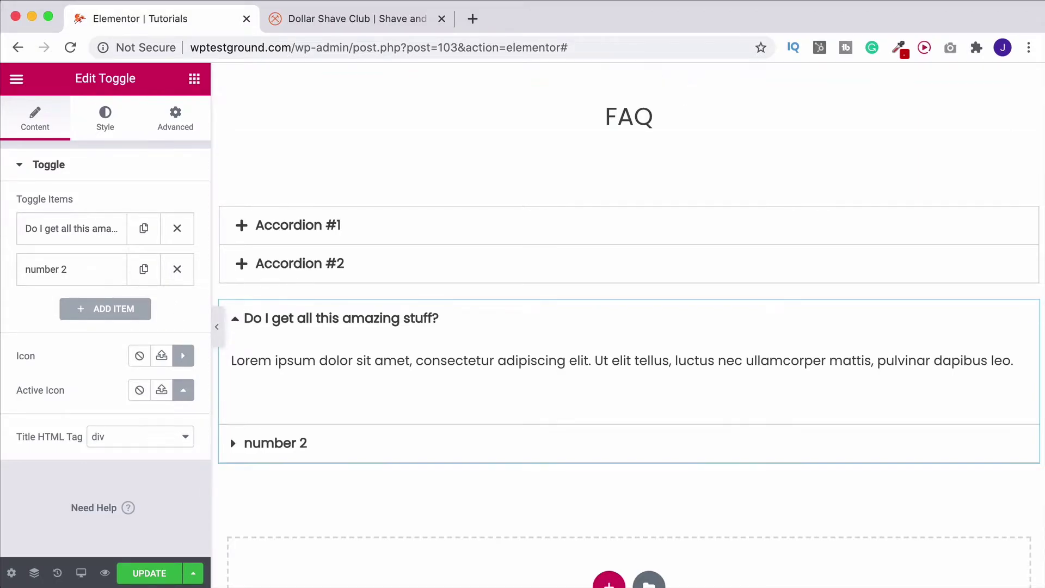
# Check the icon placement on the Dollar Shave Club site and align the Toggle widget's icons to the right of the item titles.
pyautogui.click(335, 22)
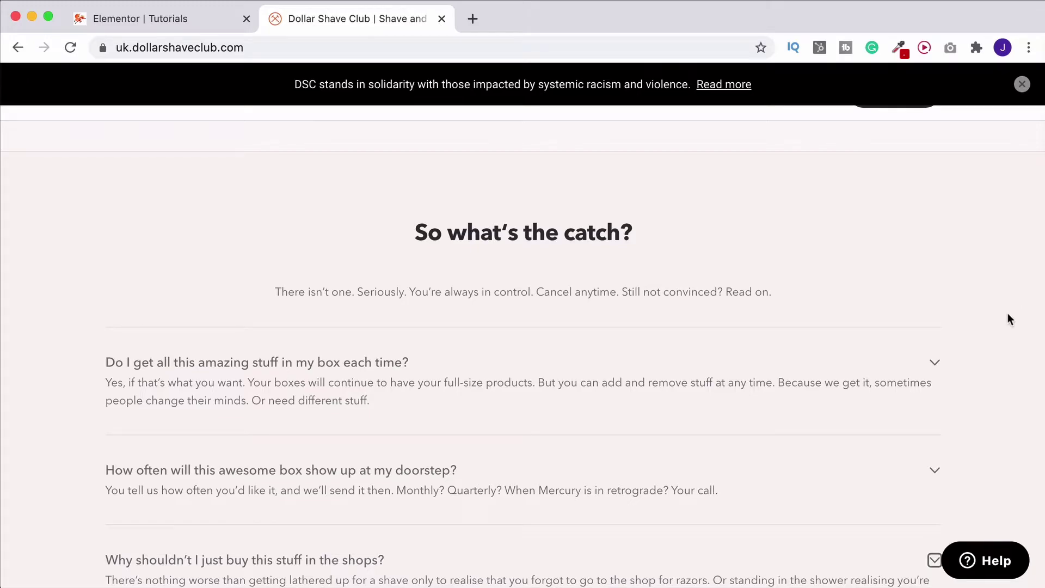
pyautogui.click(160, 15)
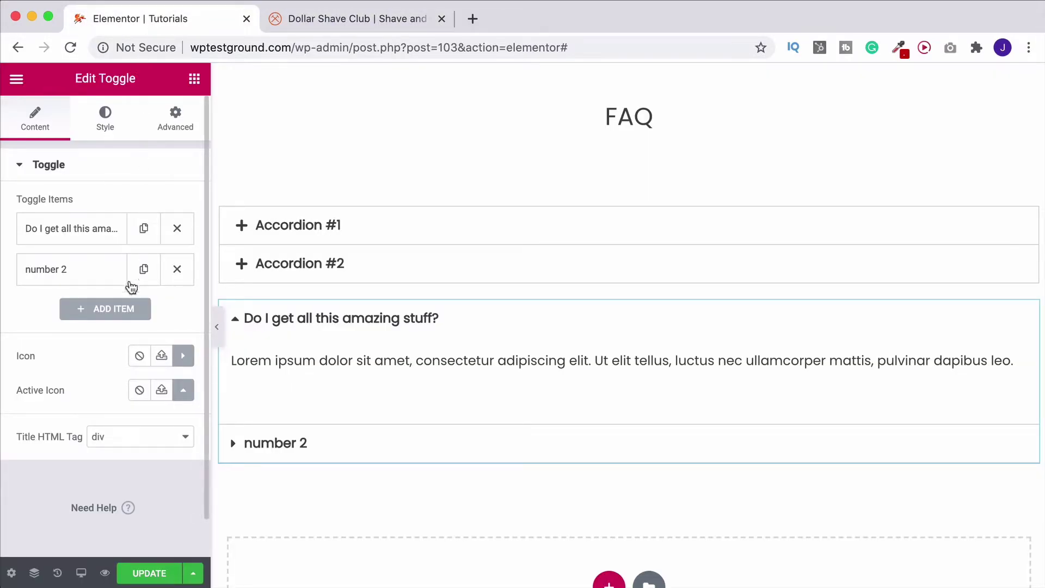
pyautogui.click(104, 122)
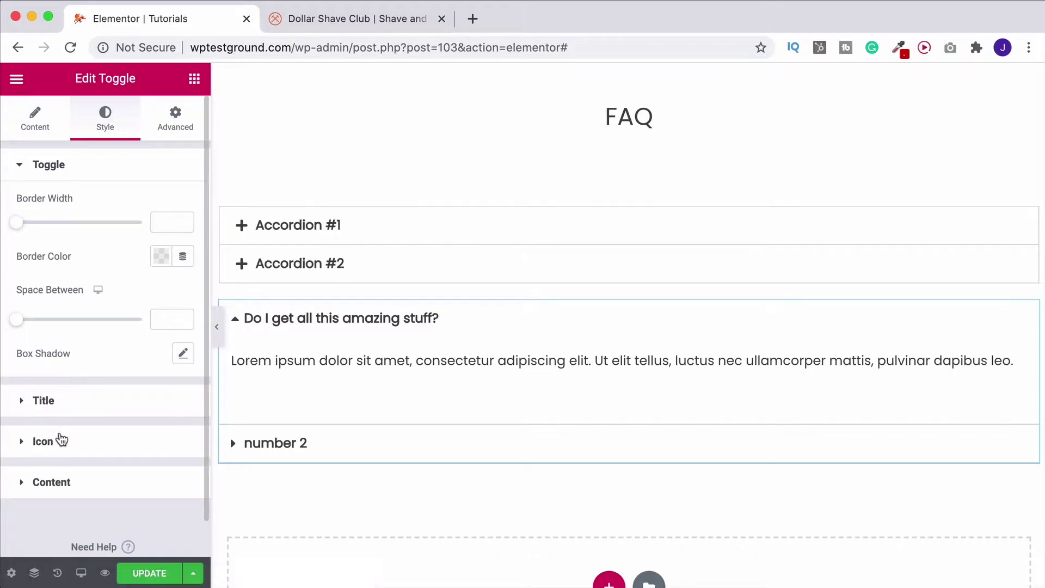
pyautogui.click(59, 440)
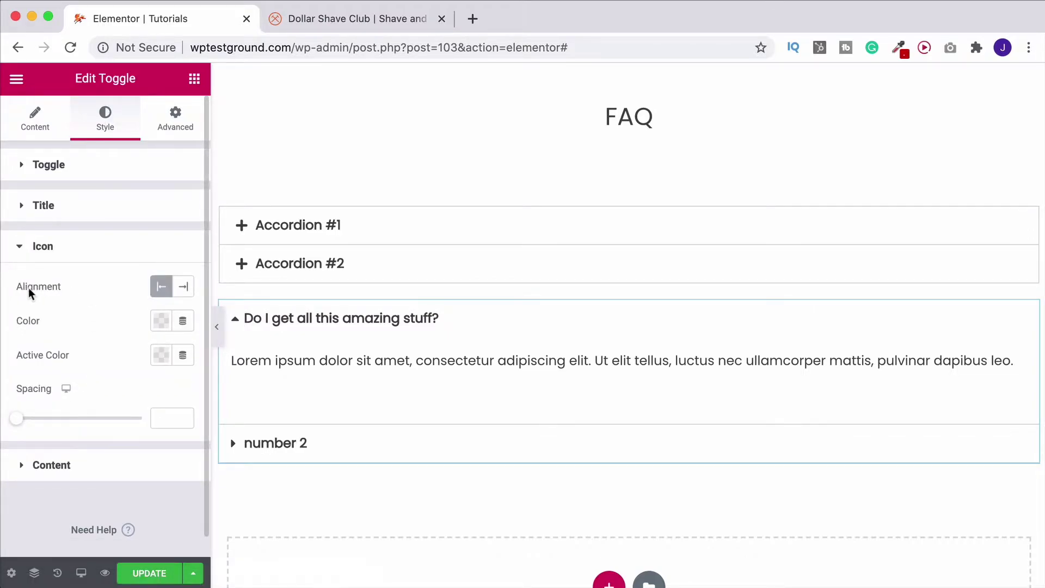
pyautogui.click(184, 289)
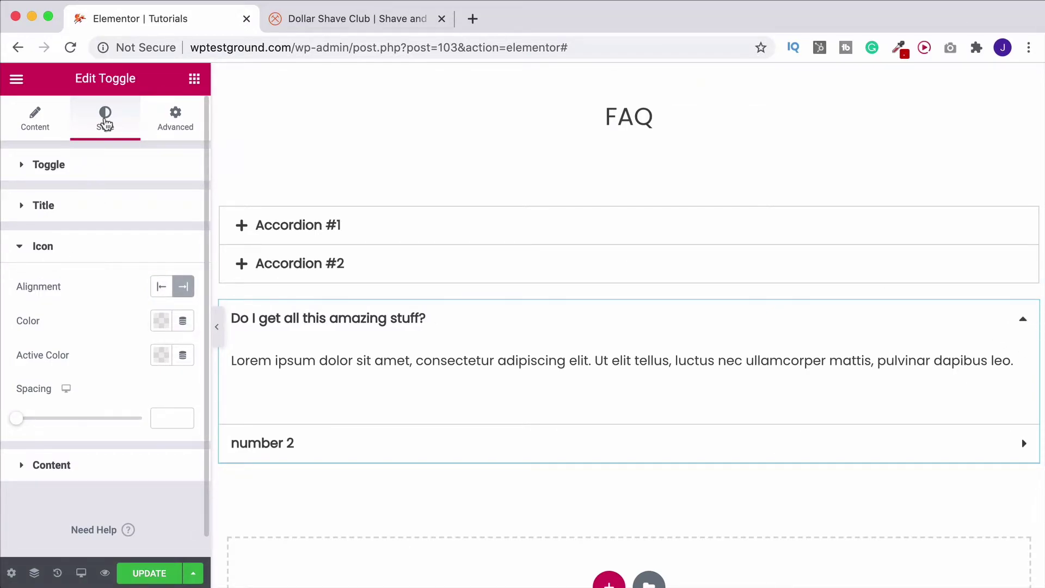
# Set the Toggle widget's icon to None, and replace that with the outlined Bell icon from the full icon library.
pyautogui.click(46, 125)
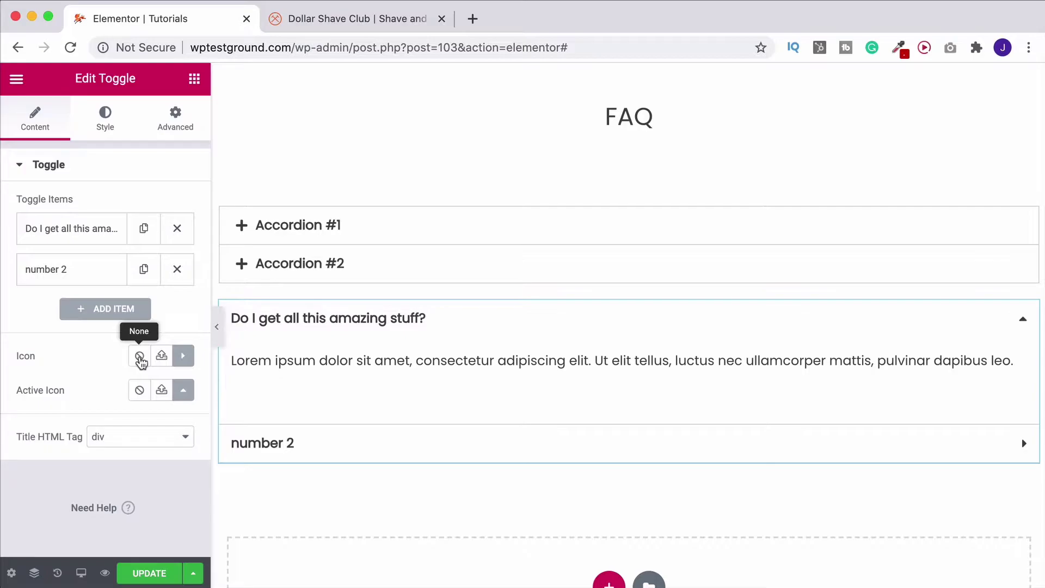
pyautogui.click(140, 357)
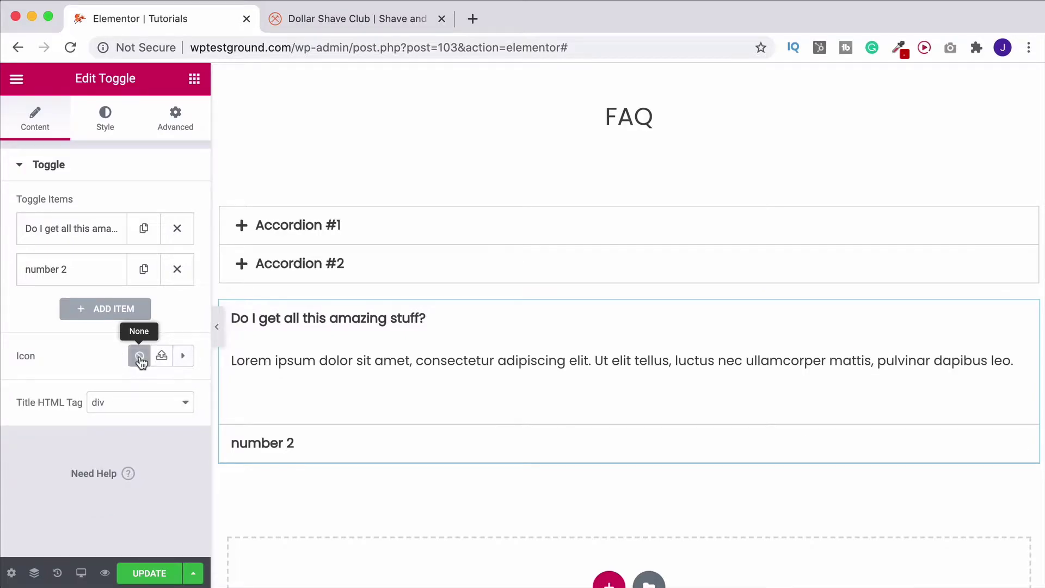
pyautogui.click(187, 358)
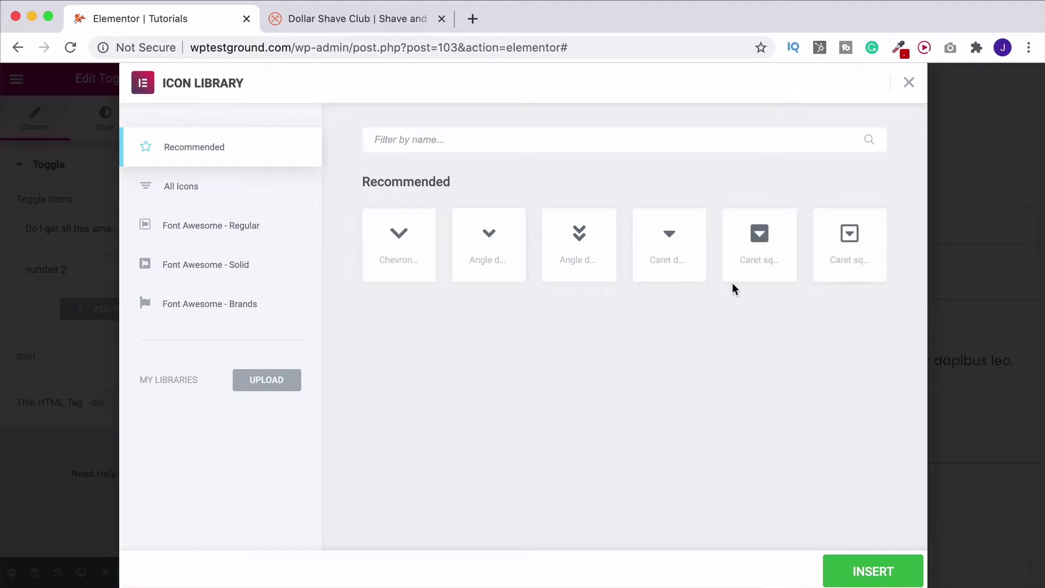
pyautogui.click(185, 188)
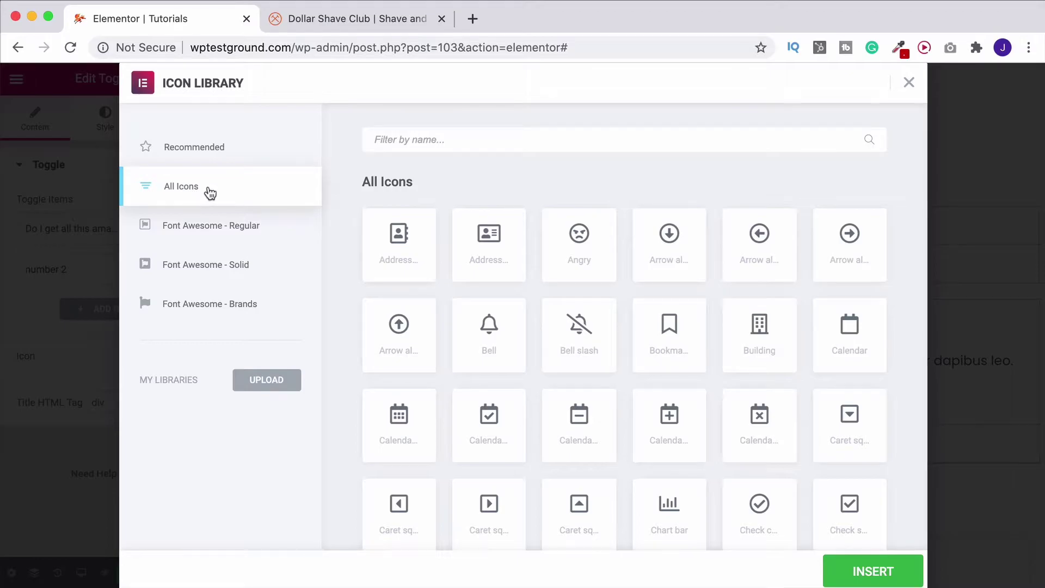
pyautogui.scroll(-5, 609, 278)
pyautogui.scroll(5, 609, 287)
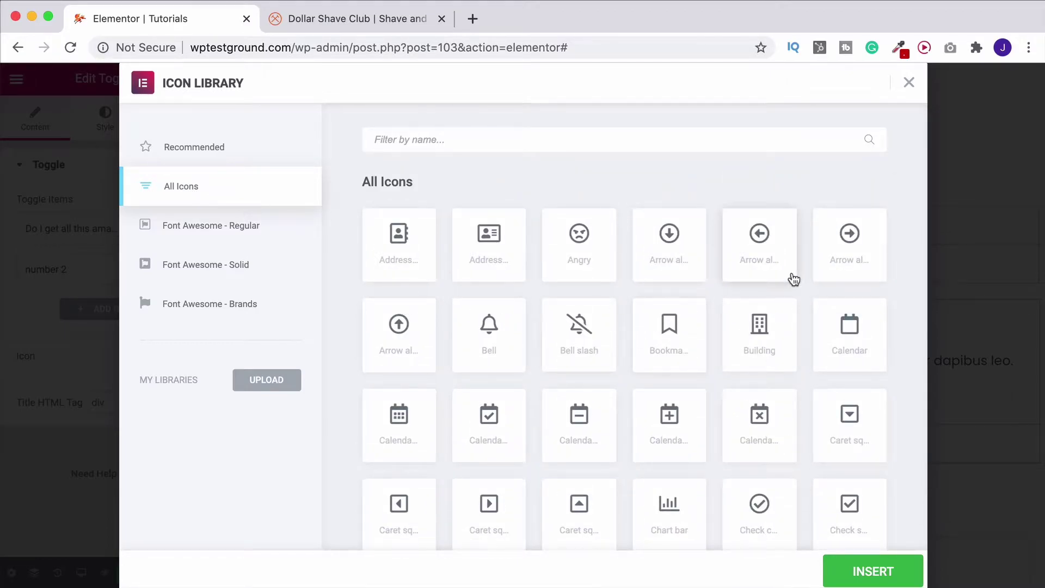
pyautogui.click(491, 344)
pyautogui.click(874, 566)
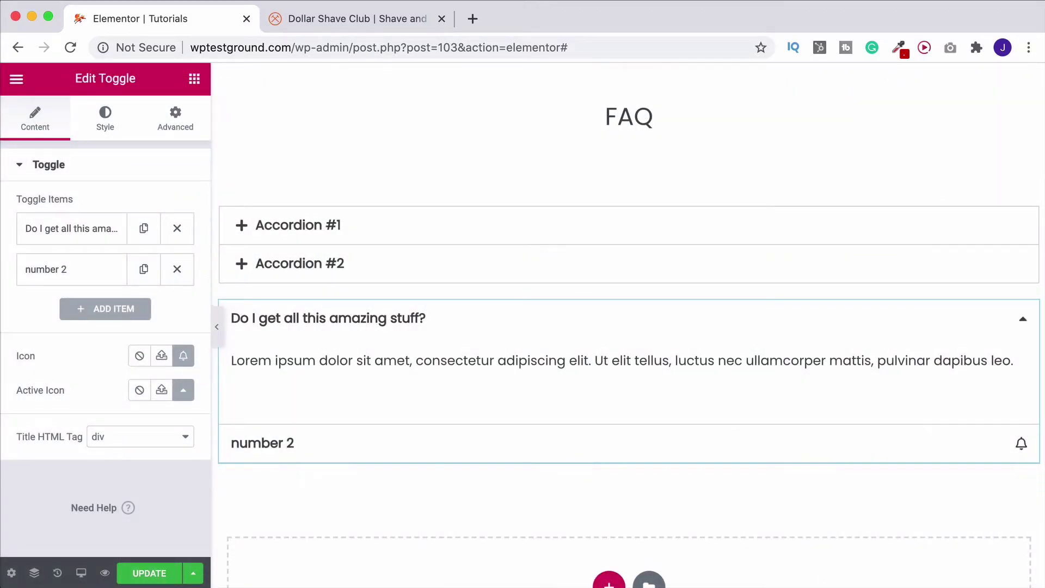
# Expand and collapse the "number 2" toggle item to compare its closed icon with its active icon.
pyautogui.click(680, 443)
pyautogui.scroll(-2, 670, 408)
pyautogui.scroll(3, 670, 404)
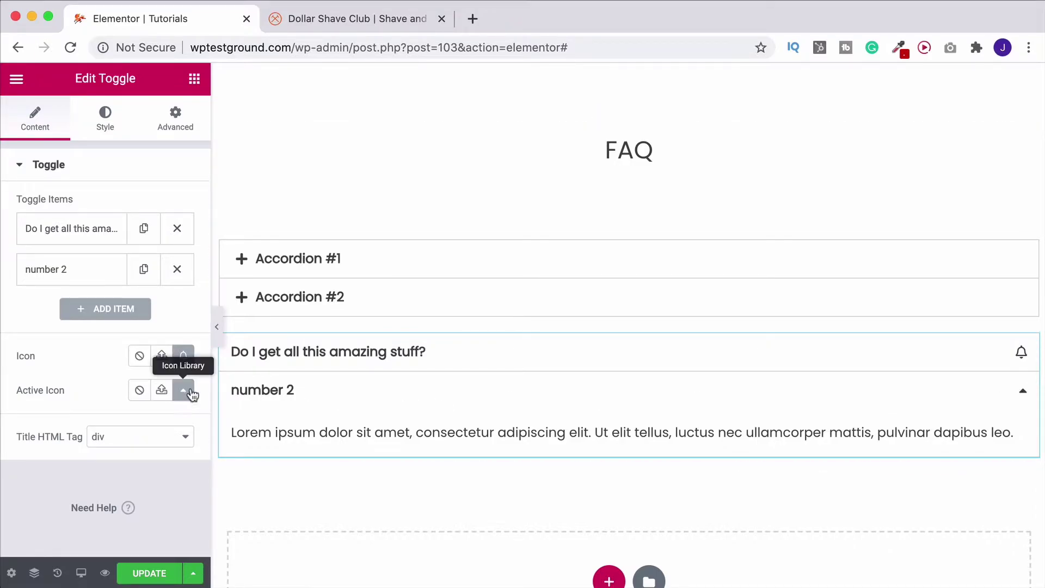
pyautogui.click(1022, 396)
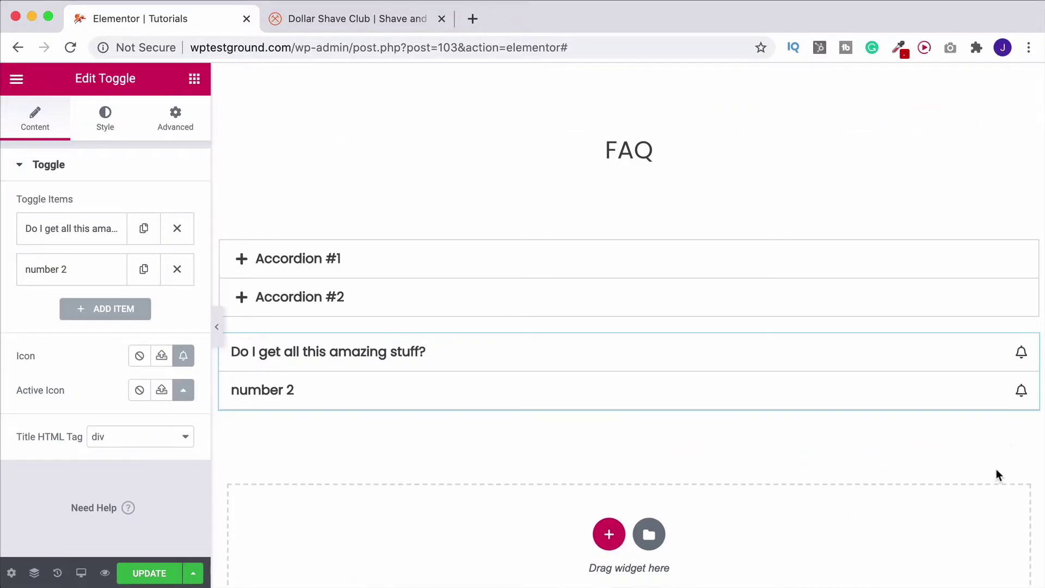
pyautogui.click(1021, 391)
# Set the Toggle widget's active icon to the Carrot from the full icon library.
pyautogui.click(185, 391)
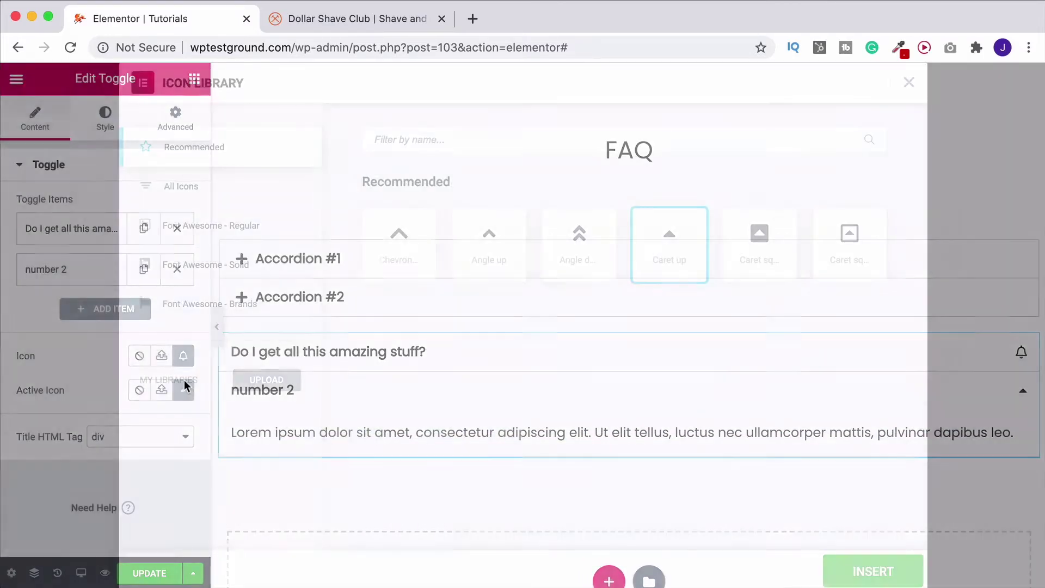
pyautogui.click(219, 186)
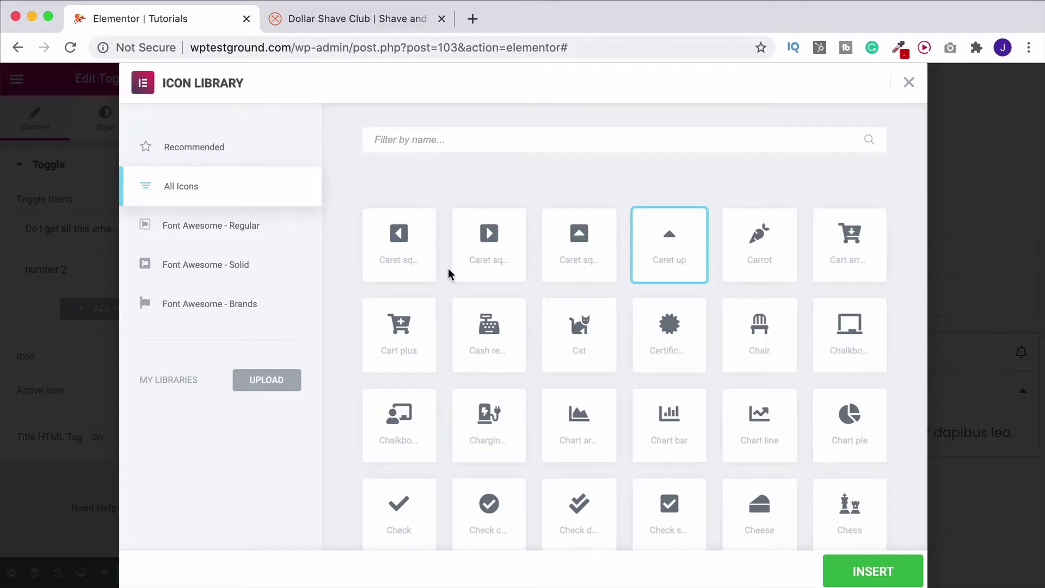
pyautogui.click(789, 248)
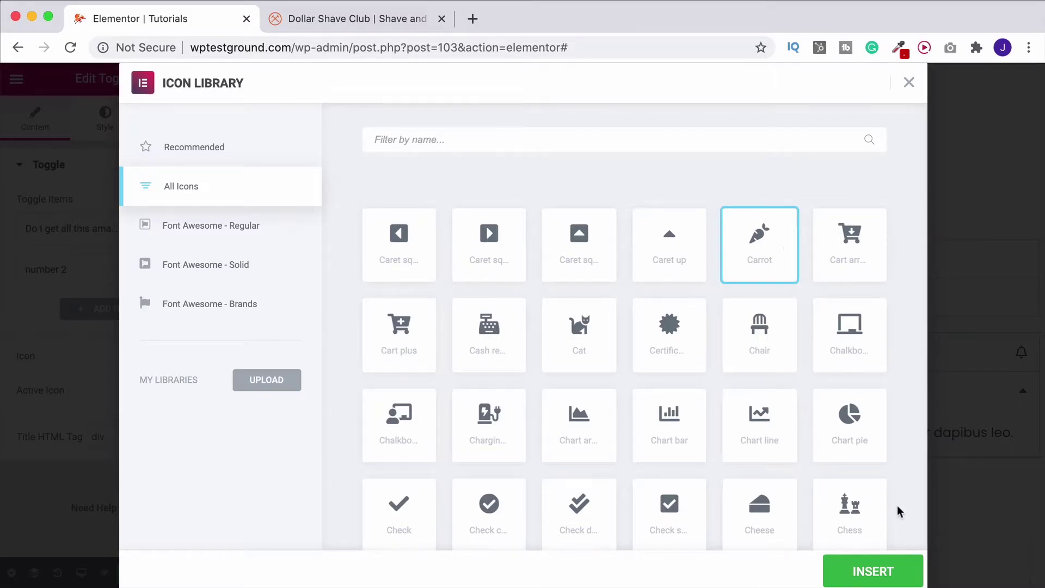
pyautogui.click(894, 569)
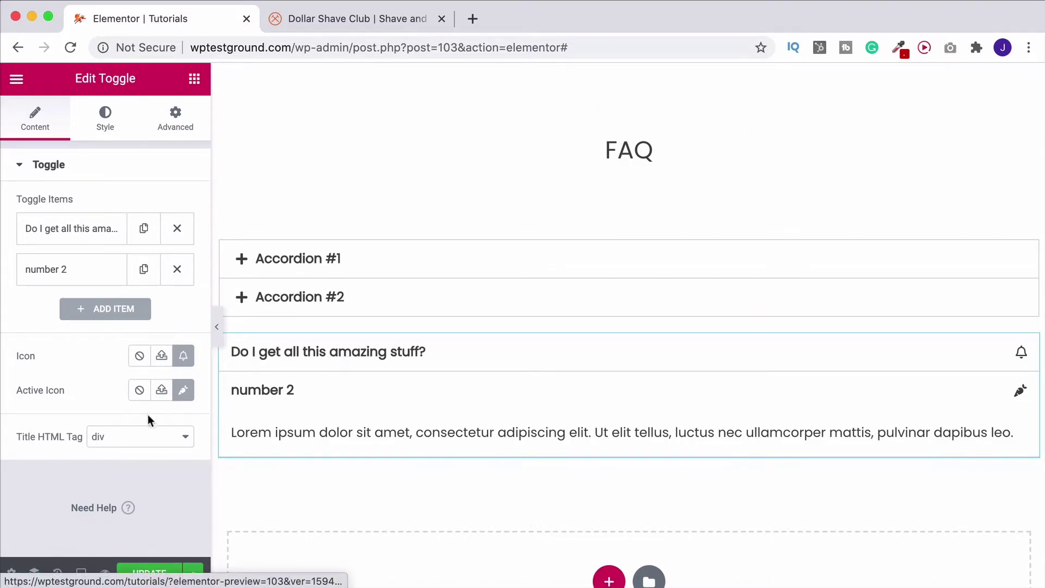
# Try the H1 and H2 title HTML tags on the Toggle widget and set the tag back to div.
pyautogui.click(137, 441)
pyautogui.click(120, 354)
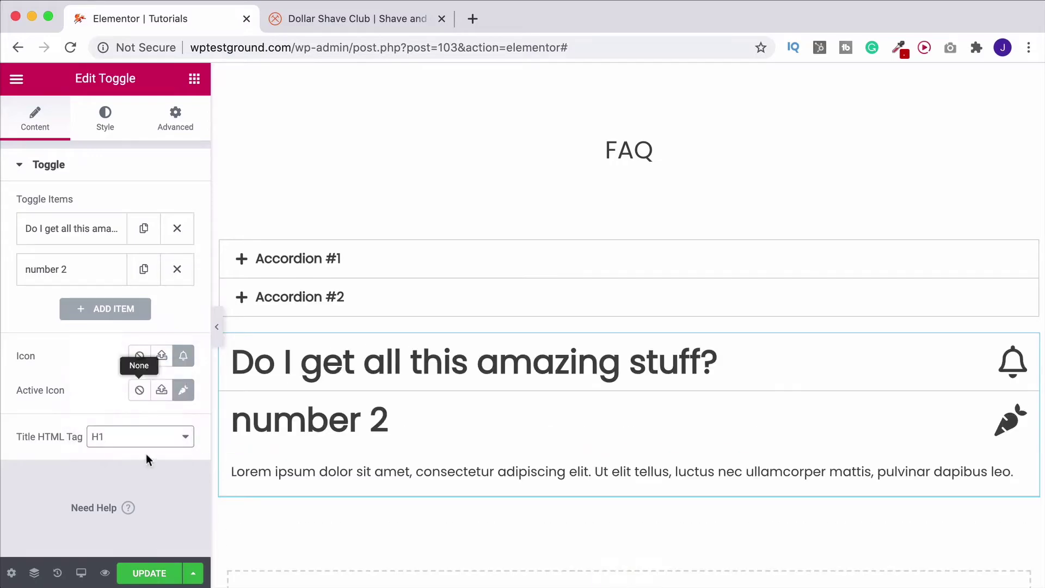
pyautogui.click(148, 436)
pyautogui.click(117, 450)
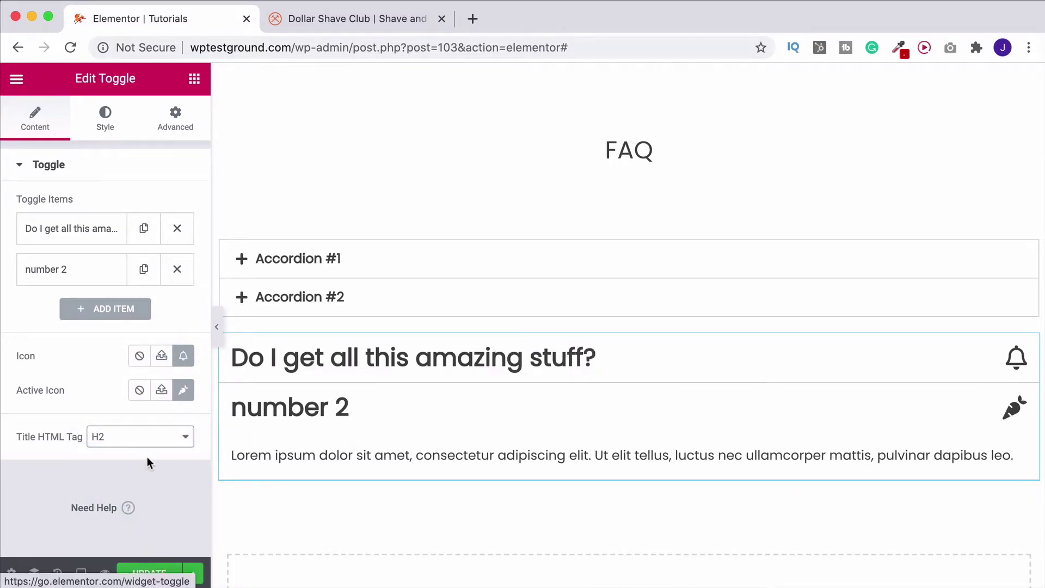
pyautogui.click(154, 439)
pyautogui.click(105, 507)
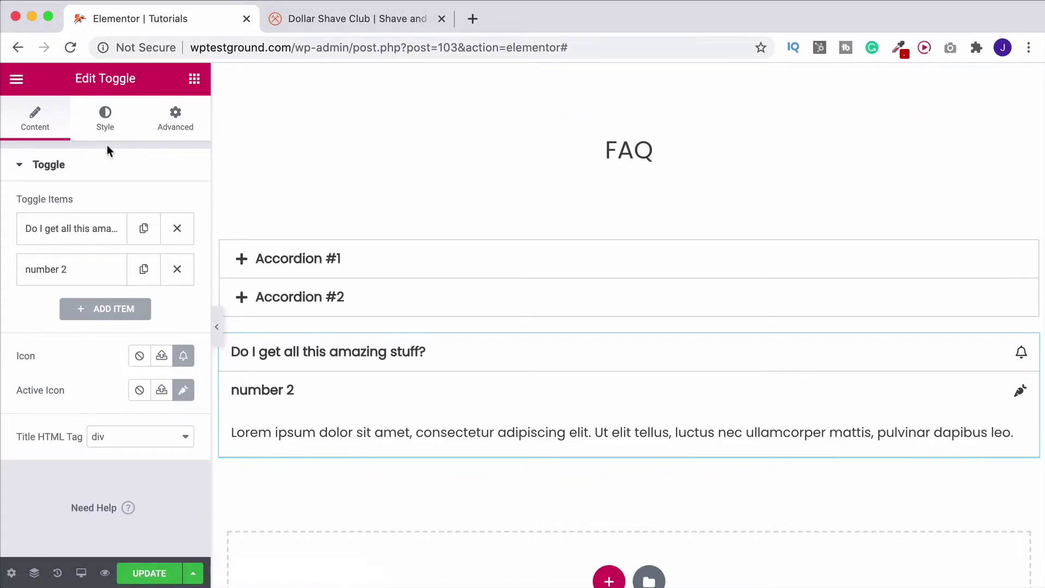
# Style the Toggle widget with border width 6, border color #6EC1E4 and a space of 29 between items.
pyautogui.click(108, 122)
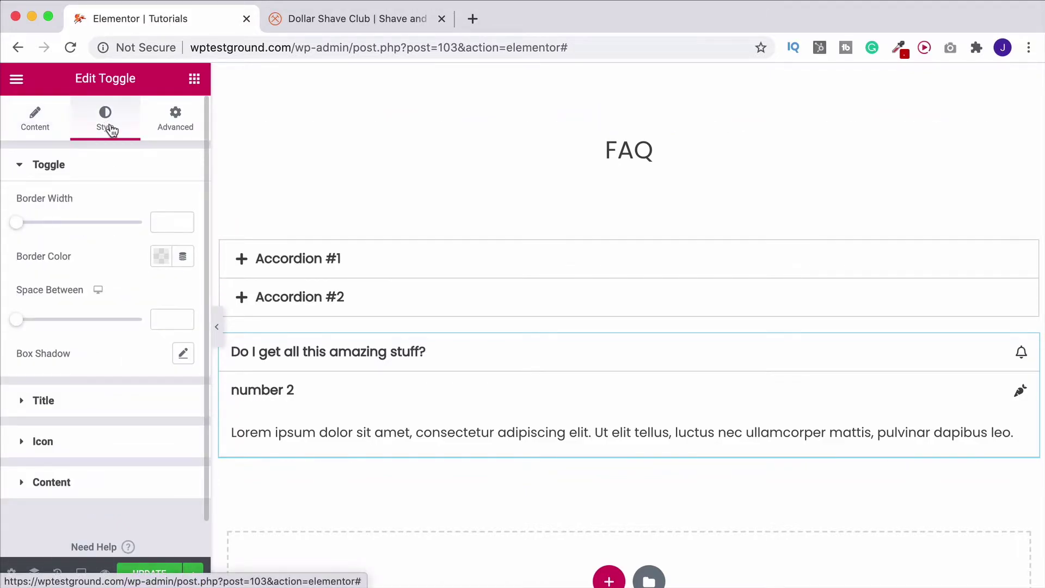
pyautogui.moveTo(29, 227); pyautogui.dragTo(93, 224)
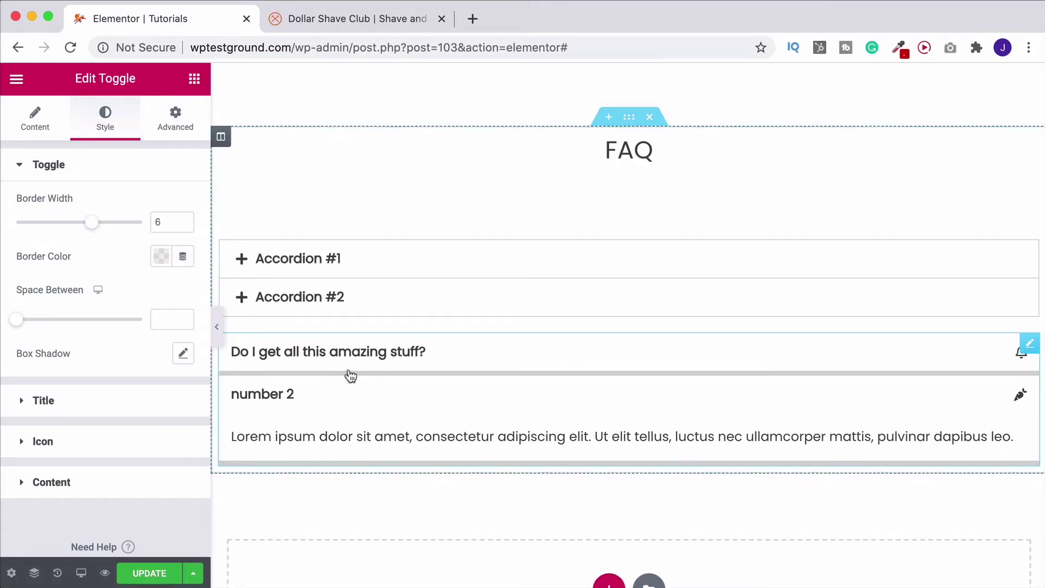
pyautogui.click(161, 256)
pyautogui.click(89, 296)
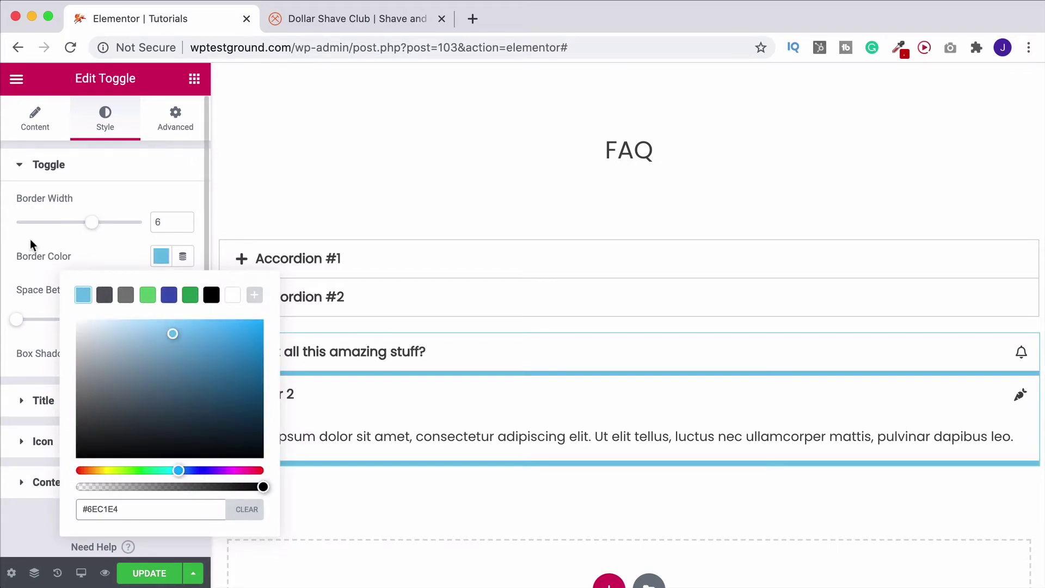
pyautogui.click(18, 293)
pyautogui.moveTo(15, 320); pyautogui.dragTo(64, 316)
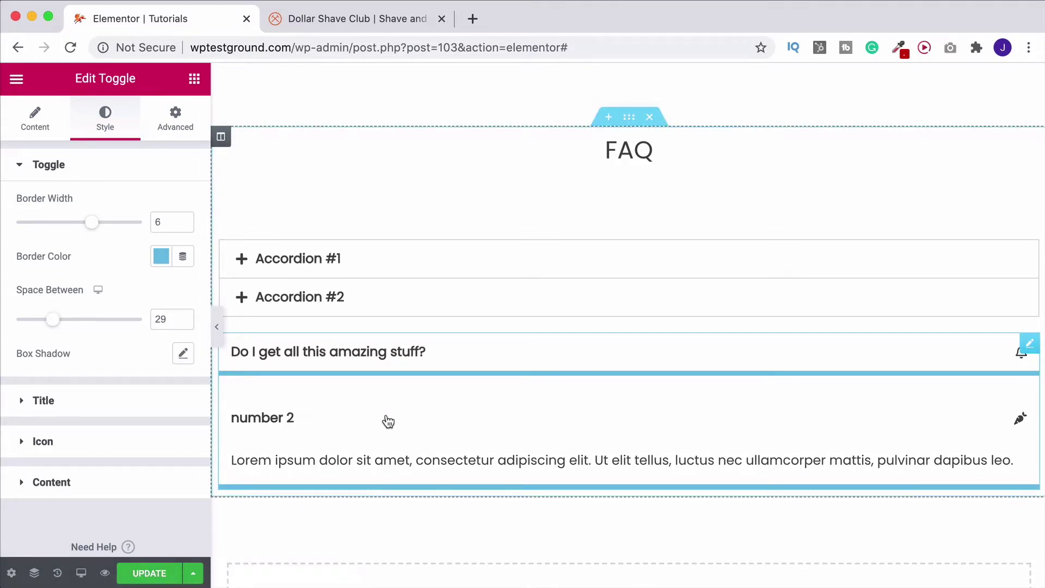
# Try a box shadow on the toggle items with spread 8, vertical offset 31 and color rgba(140, 34, 34, 0.5), and reset it.
pyautogui.click(185, 356)
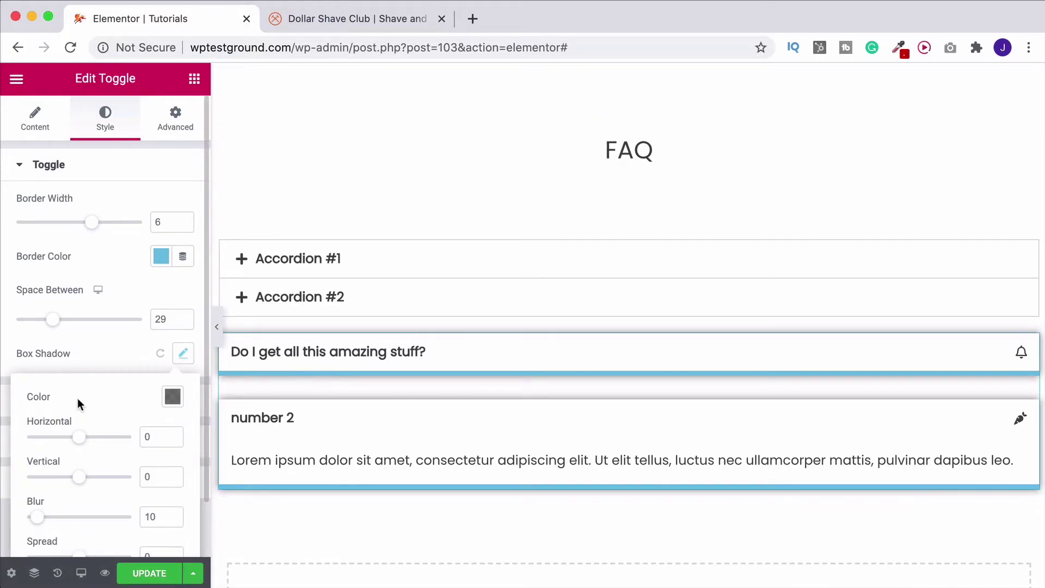
pyautogui.scroll(-2, 130, 493)
pyautogui.moveTo(83, 501)
pyautogui.mouseDown()
pyautogui.moveTo(103, 497)
pyautogui.moveTo(87, 501)
pyautogui.mouseUp()
pyautogui.moveTo(80, 422)
pyautogui.mouseDown()
pyautogui.moveTo(54, 418)
pyautogui.moveTo(95, 418)
pyautogui.mouseUp()
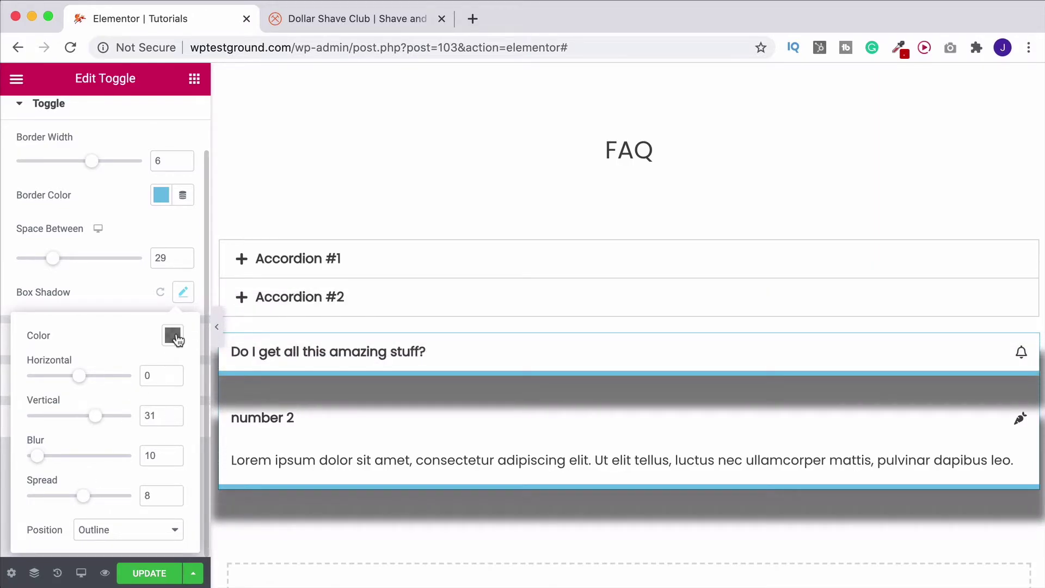
pyautogui.click(172, 335)
pyautogui.click(354, 189)
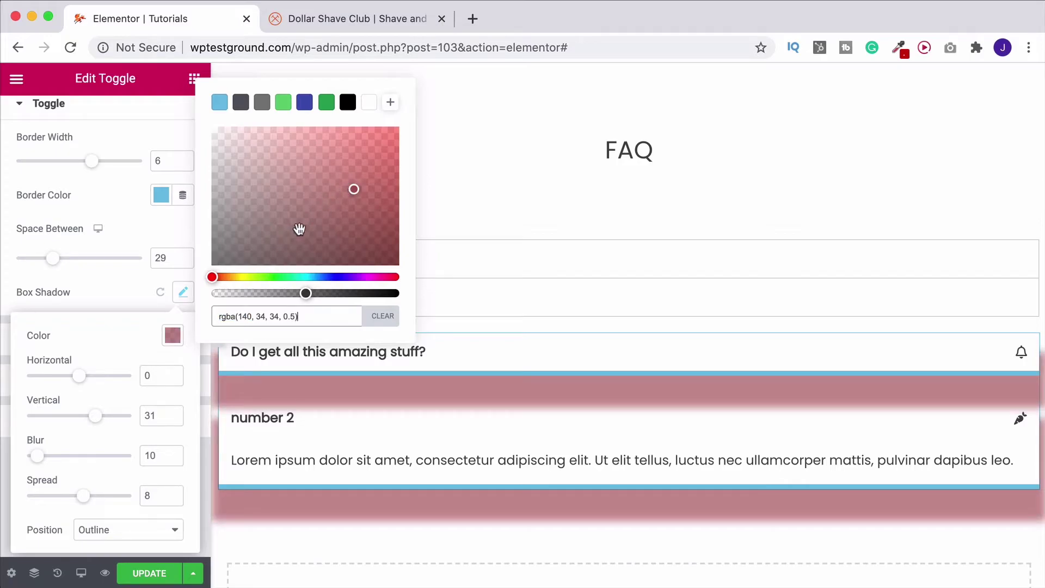
pyautogui.click(161, 292)
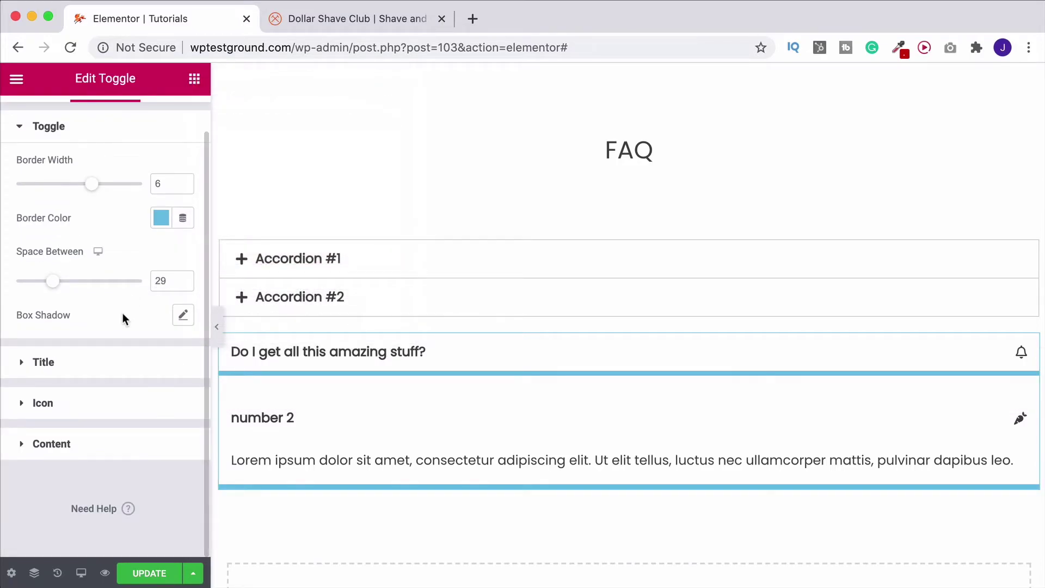
pyautogui.scroll(2, 123, 319)
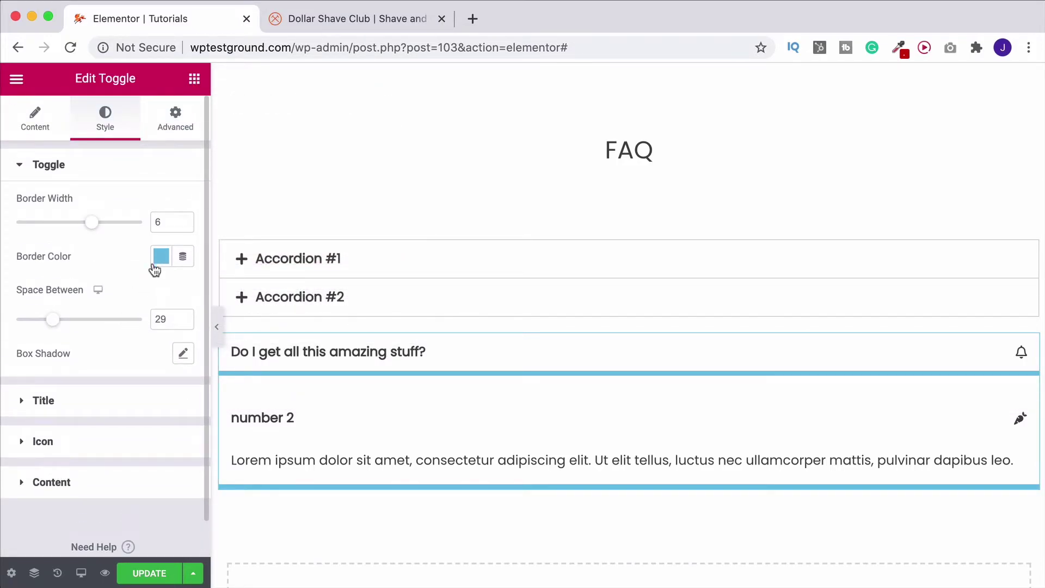
# Examine the Accordion widget's style options for comparison and return to the Toggle widget's styling.
pyautogui.click(1029, 250)
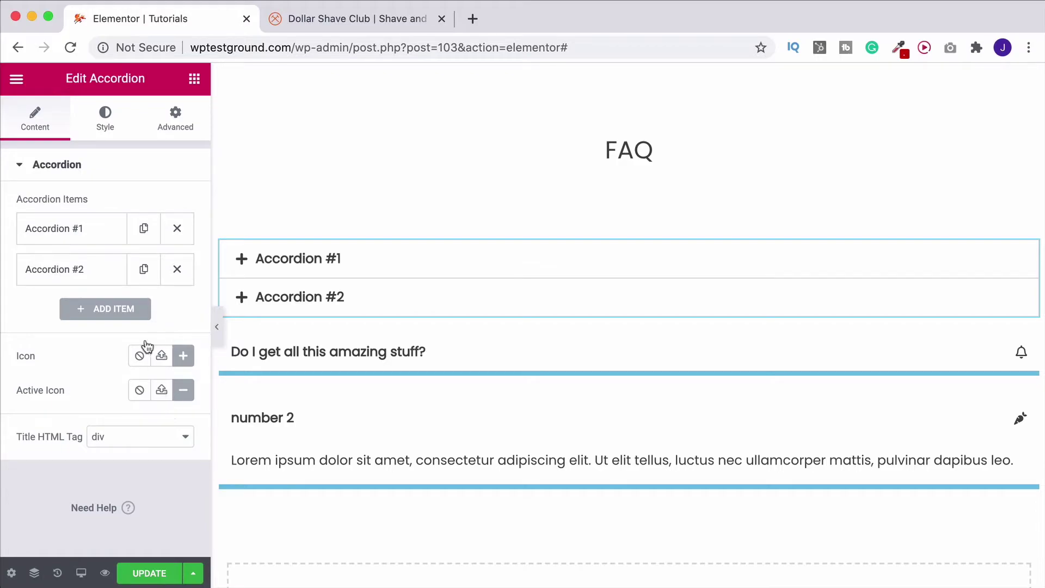
pyautogui.click(105, 118)
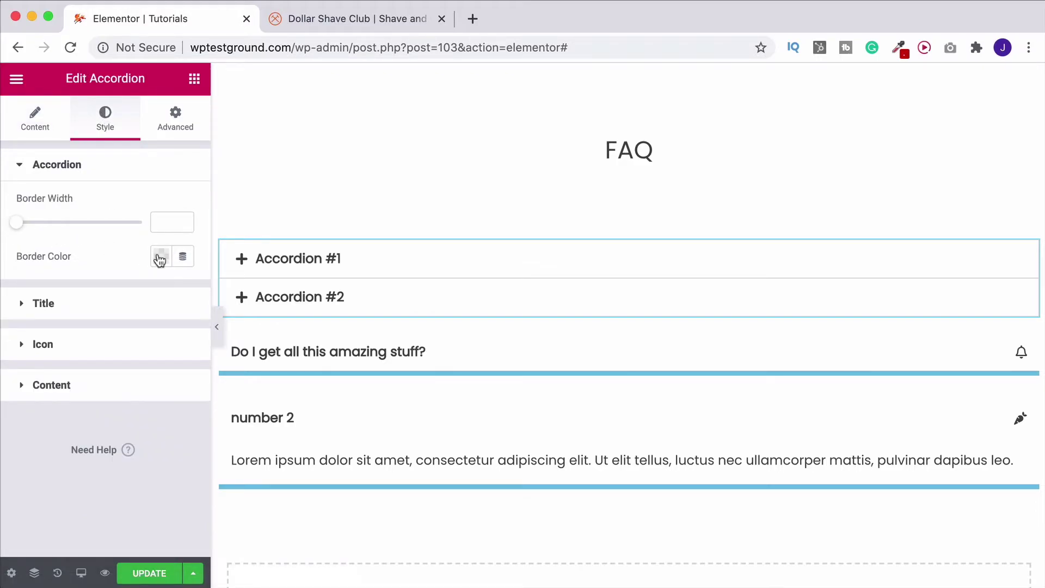
pyautogui.click(1023, 348)
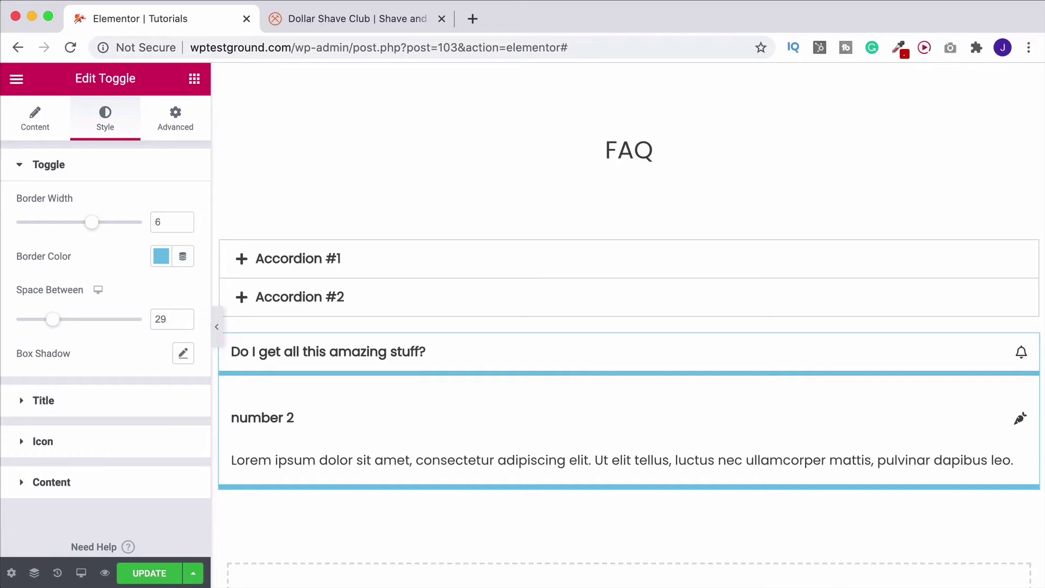
# Give the Toggle titles a light green background and check it with the "number 2" item closed and open.
pyautogui.click(70, 402)
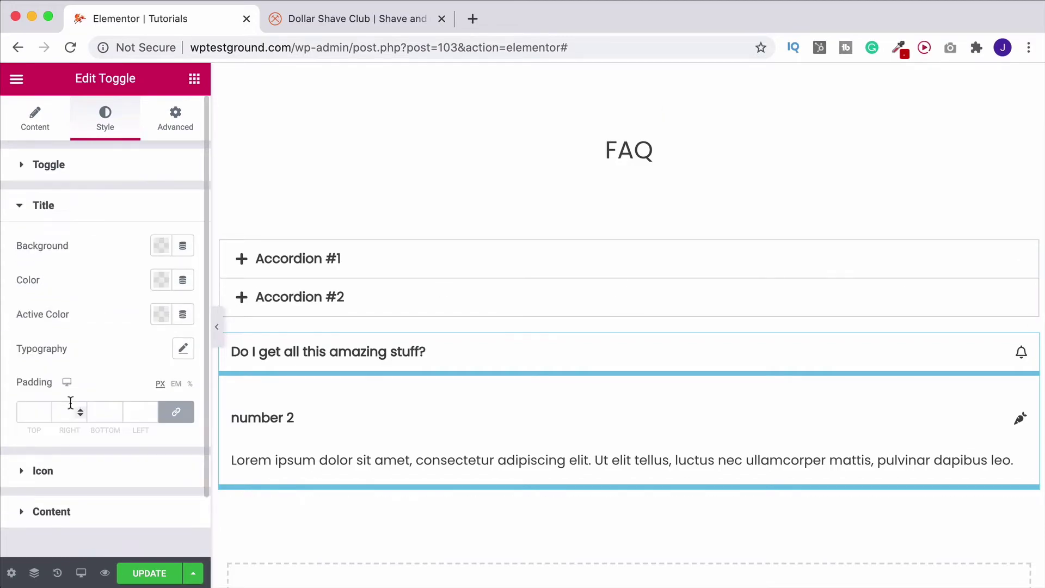
pyautogui.click(161, 245)
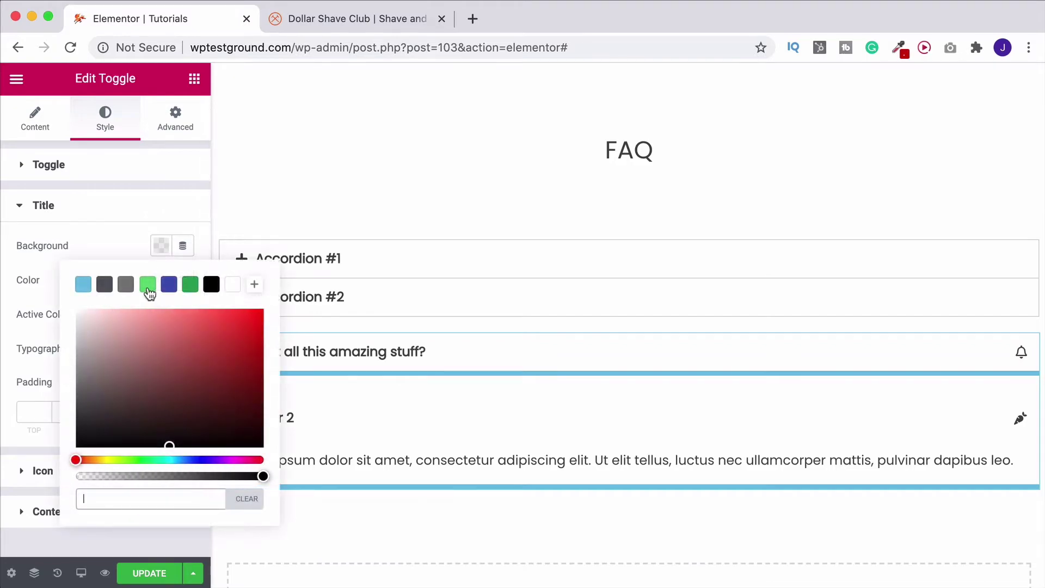
pyautogui.click(148, 286)
pyautogui.click(31, 354)
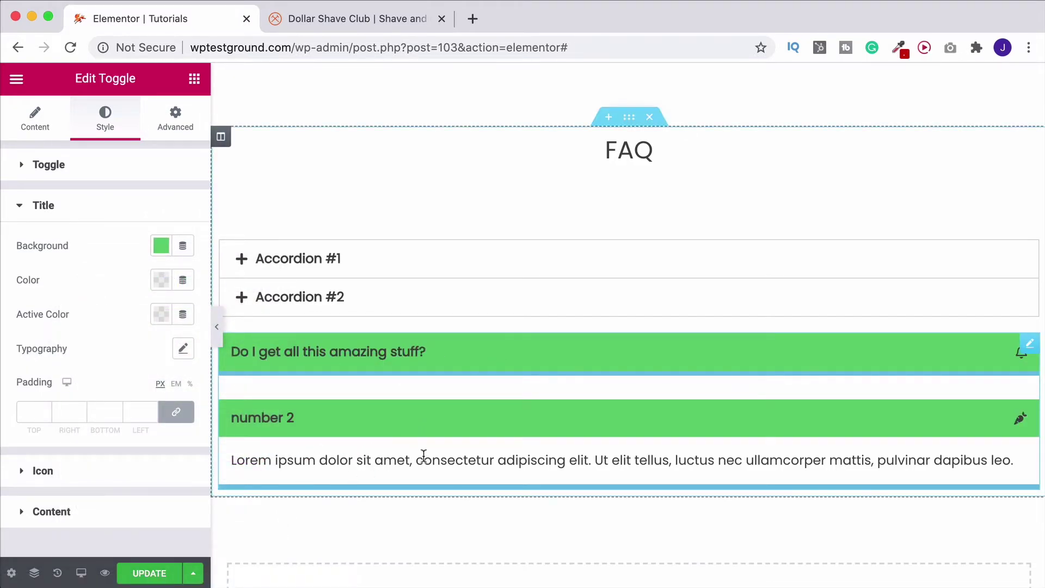
pyautogui.click(1020, 420)
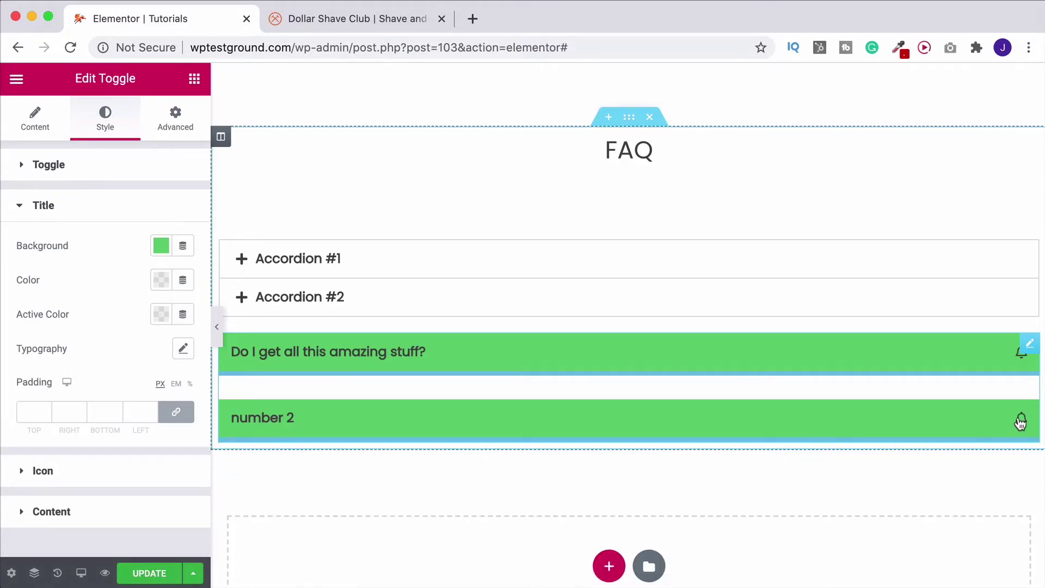
pyautogui.click(1022, 419)
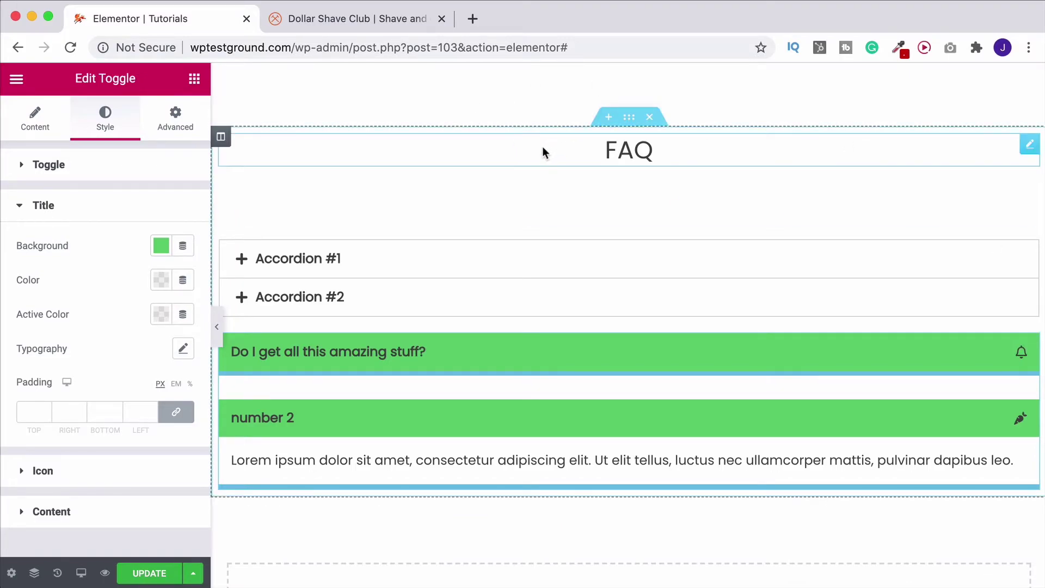
# Set the Toggle title color to the light blue #6EC1E4.
pyautogui.click(160, 283)
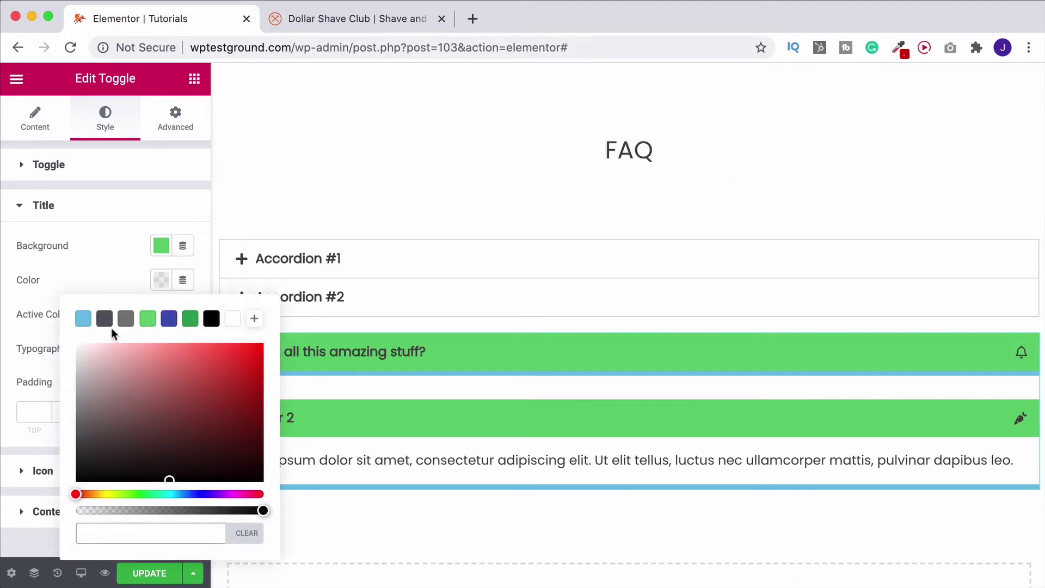
pyautogui.click(85, 320)
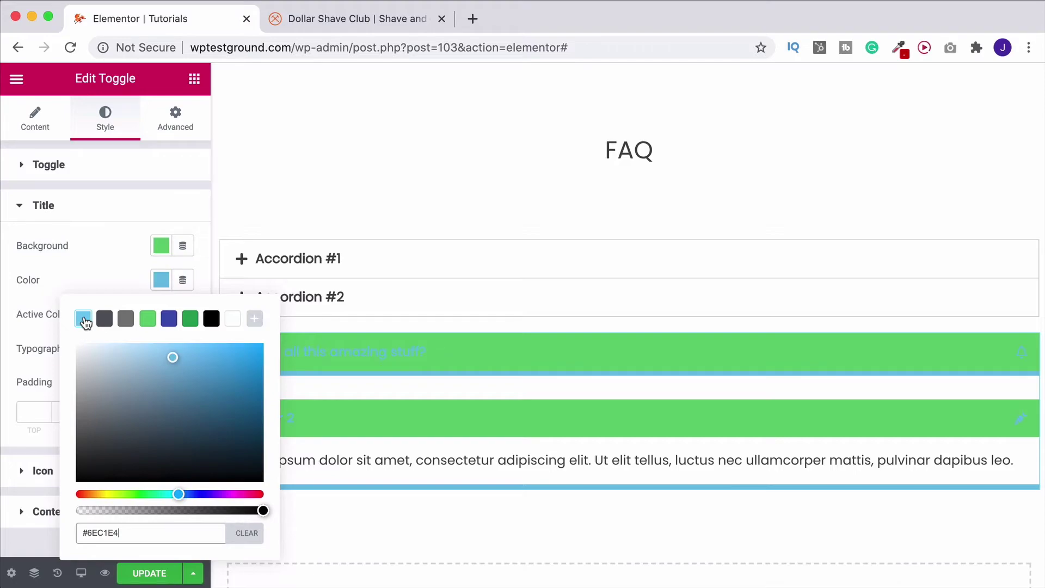
pyautogui.click(87, 267)
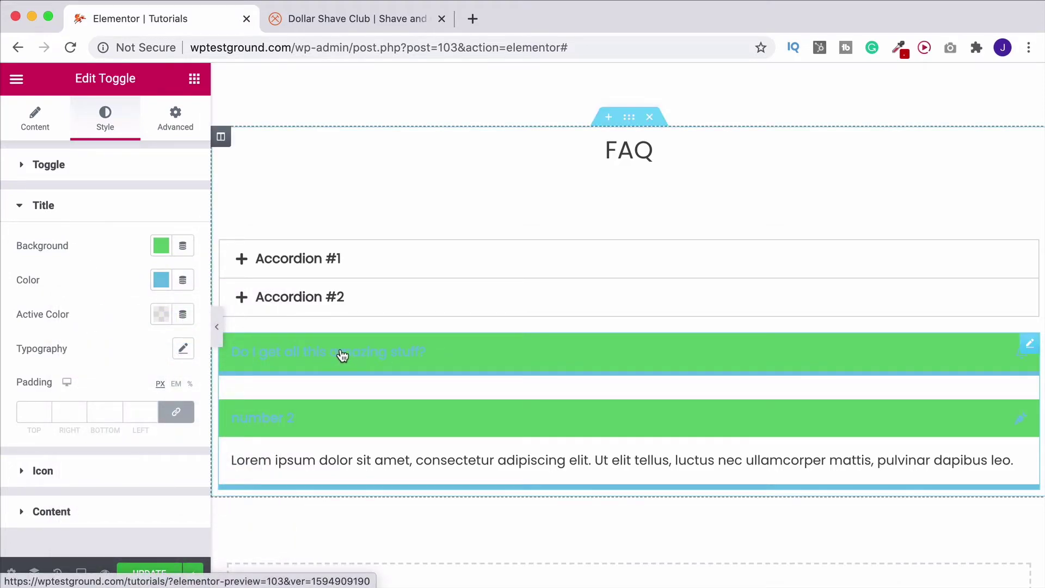
# Set the active title color to dark red and check it by expanding the first toggle item and collapsing "number 2".
pyautogui.click(160, 316)
pyautogui.click(381, 252)
pyautogui.click(54, 300)
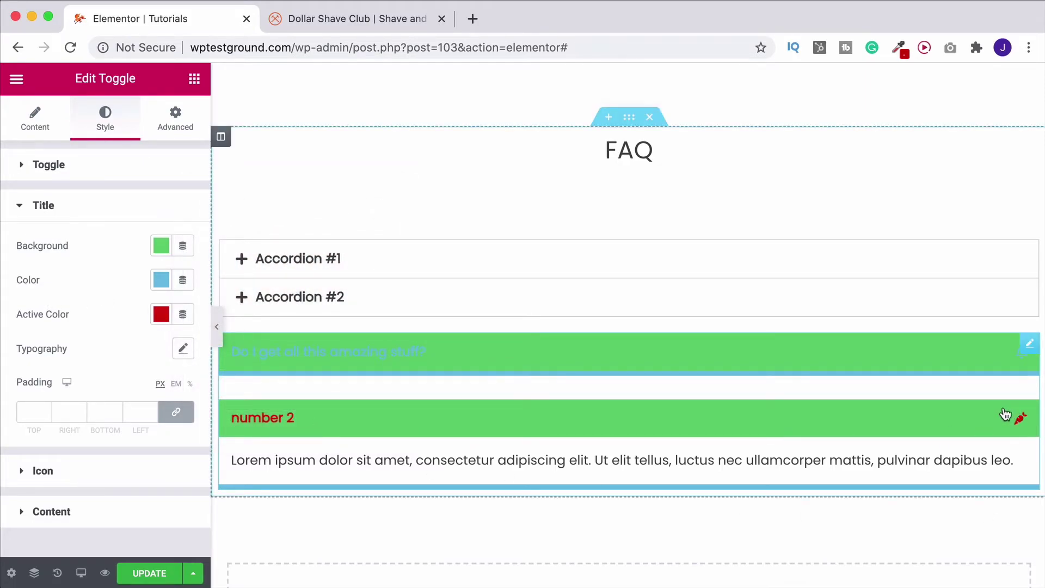
pyautogui.click(937, 355)
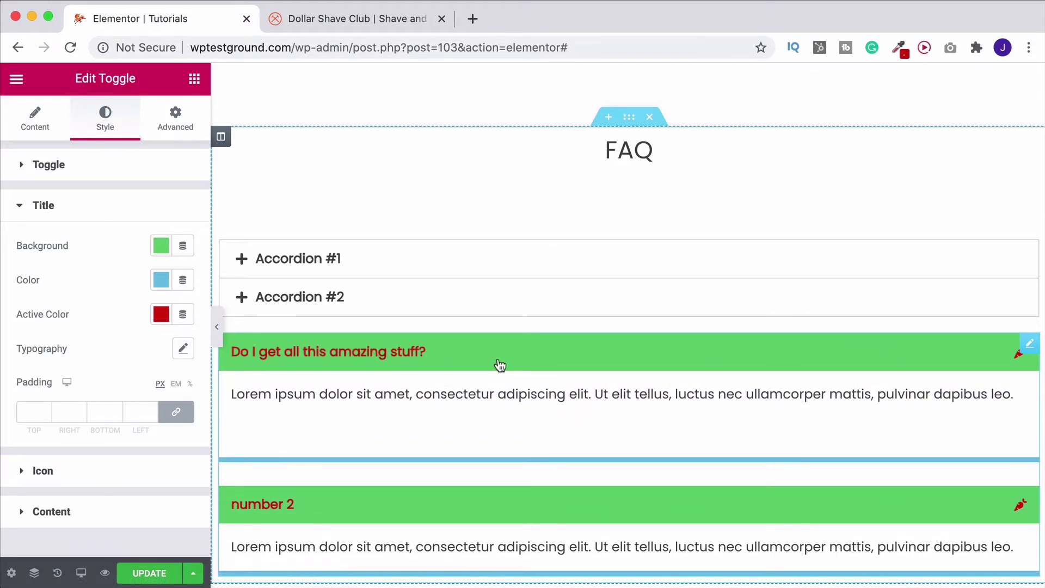
pyautogui.click(985, 505)
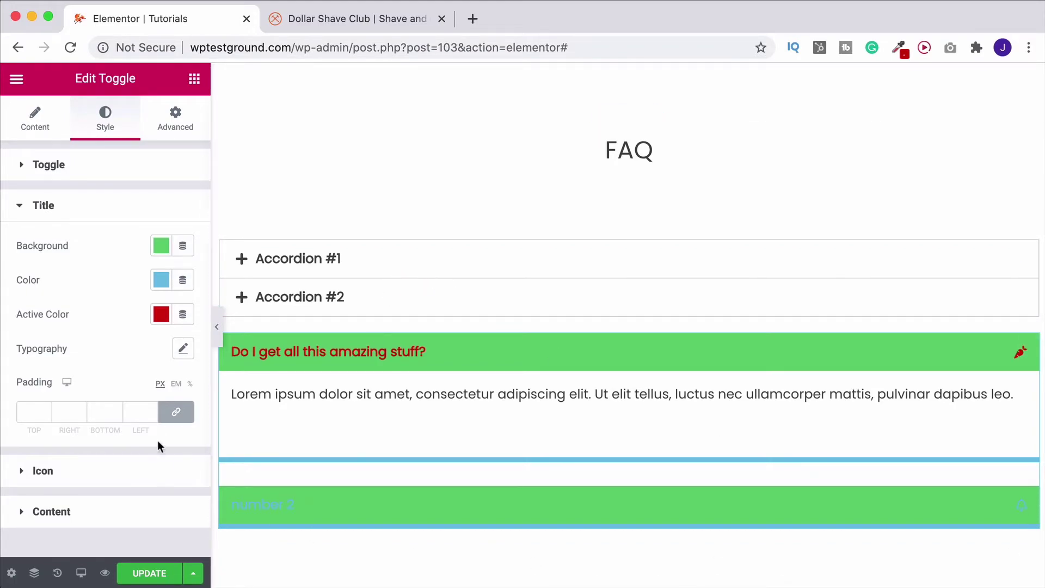
# Unlink the Toggle title's padding values and set the padding to 0 px with a bottom padding of 20 px.
pyautogui.moveTo(45, 410); pyautogui.dragTo(44, 408)
pyautogui.doubleClick(99, 412)
pyautogui.press('BackSpace')
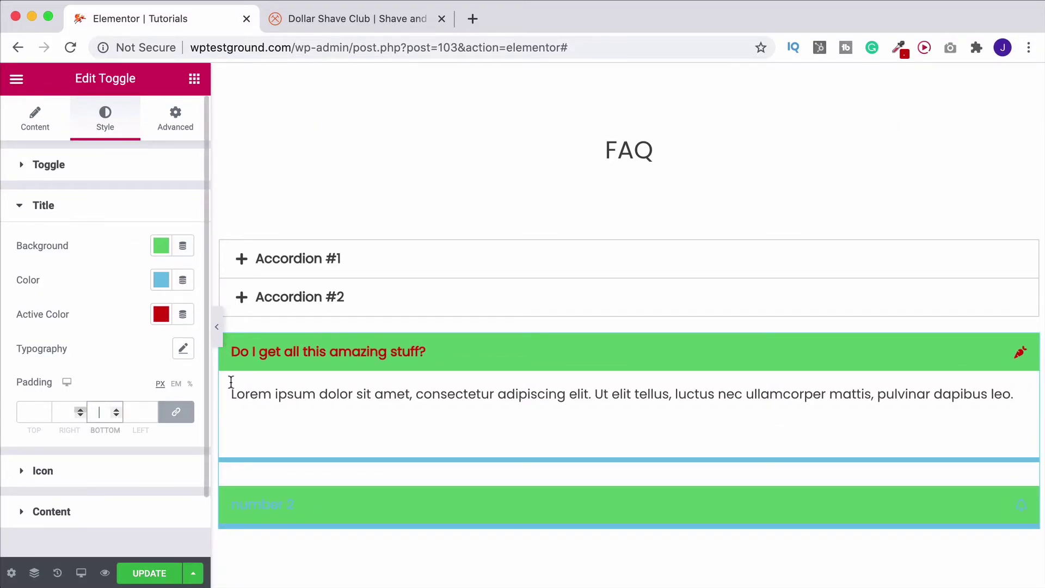
pyautogui.write('0')
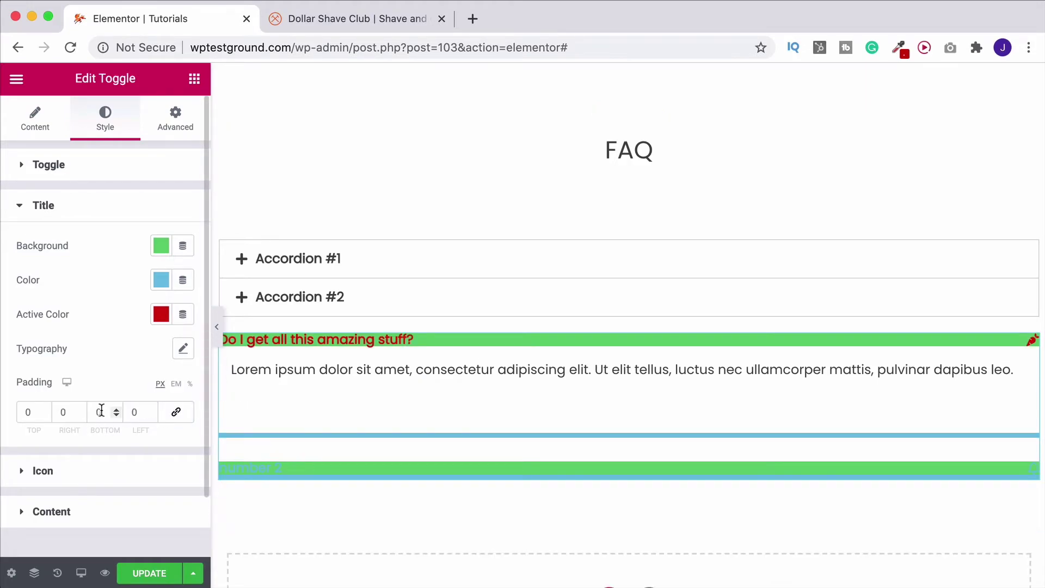
pyautogui.write('20')
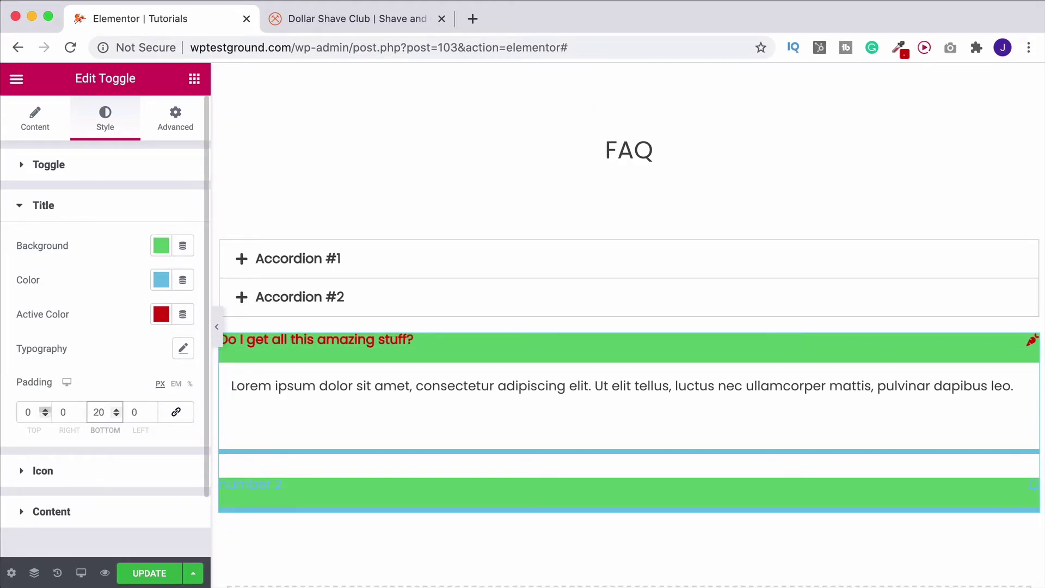
# Set the Toggle title's bottom padding to 0 px, then clear all its padding values.
pyautogui.doubleClick(100, 412)
pyautogui.write('0')
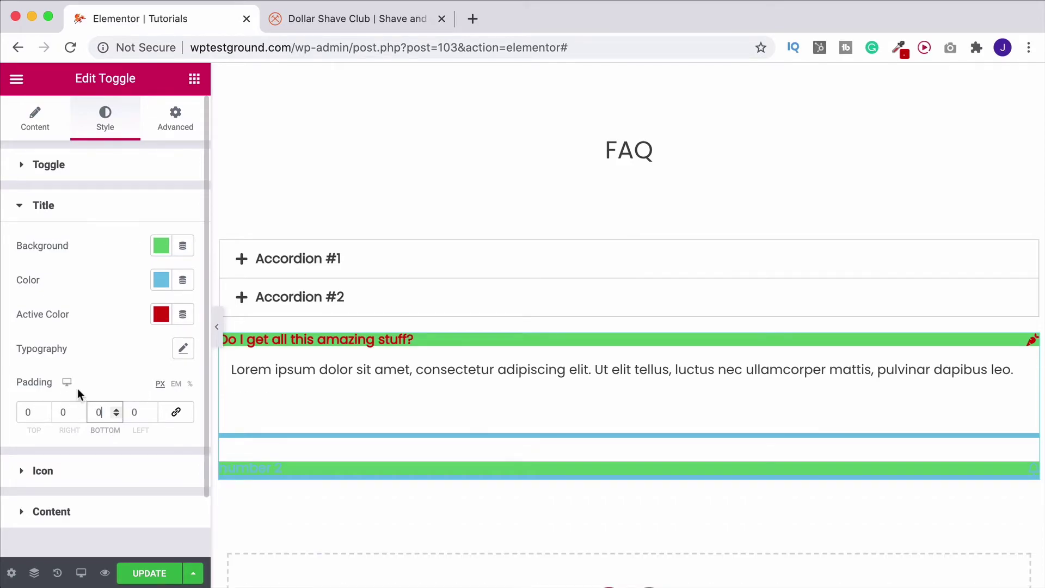
pyautogui.press('BackSpace')
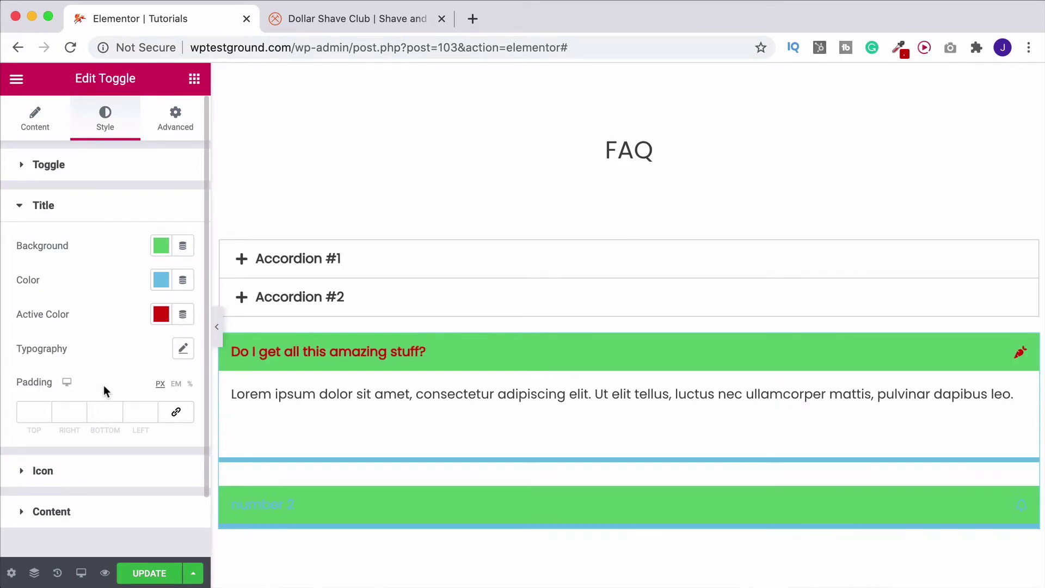
pyautogui.scroll(-2, 103, 384)
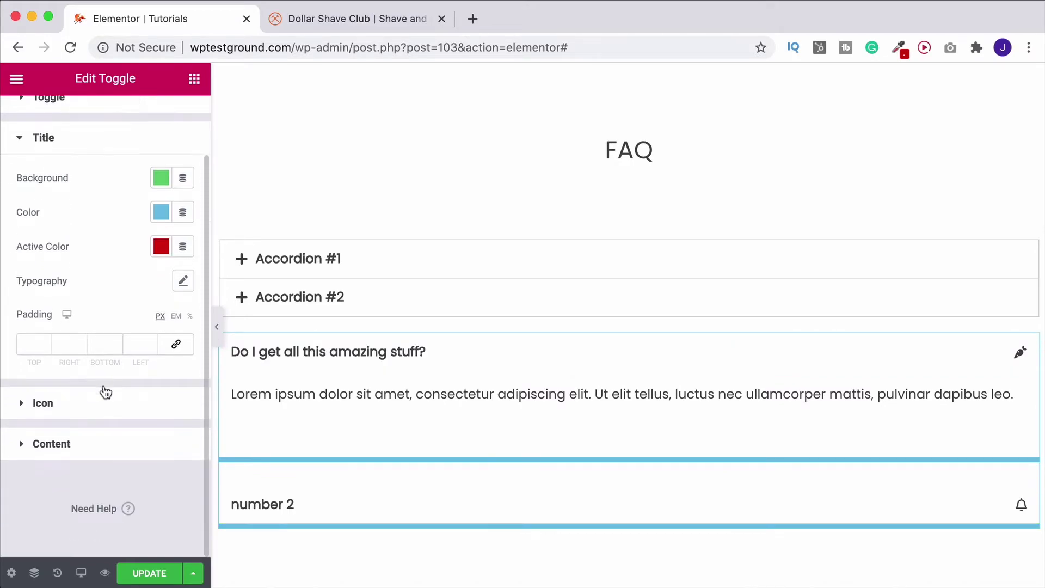
# Try the Start alignment for the Toggle icon, then set it back to End.
pyautogui.click(42, 408)
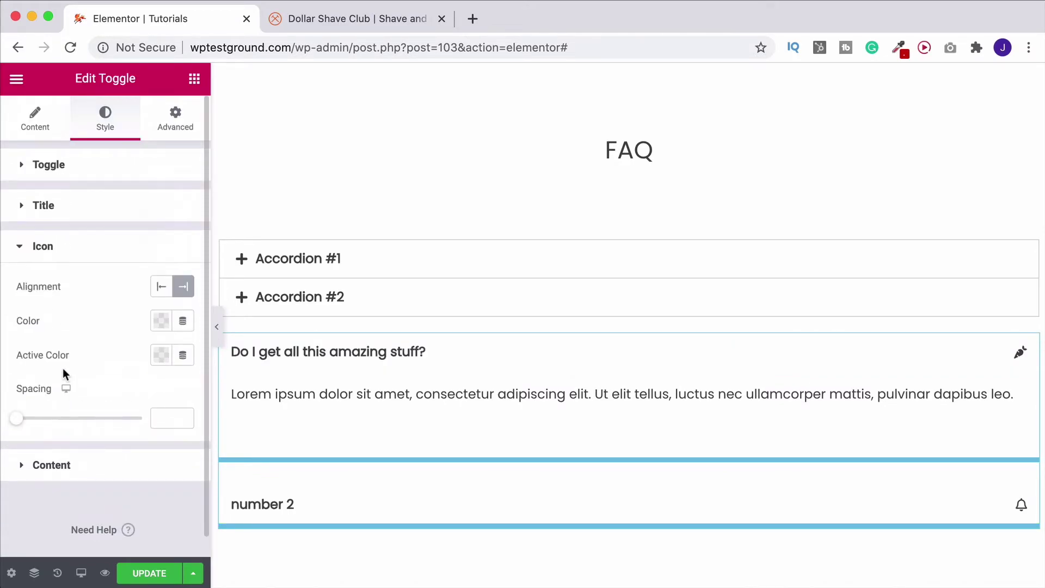
pyautogui.click(161, 287)
pyautogui.click(184, 289)
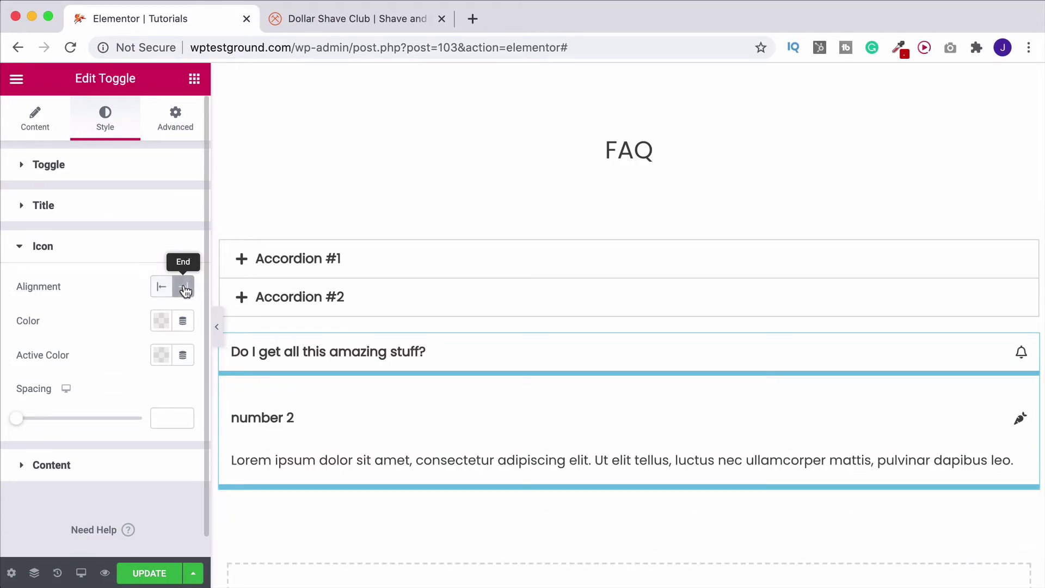
# Set the Toggle icon color to the blue #4054B2.
pyautogui.click(162, 321)
pyautogui.click(292, 214)
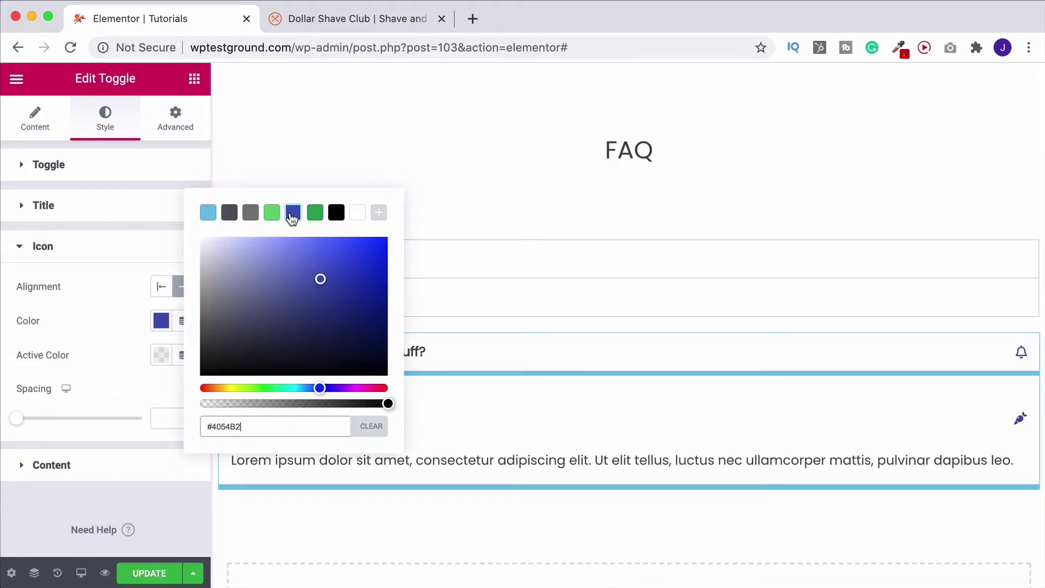
pyautogui.click(95, 296)
# Set the icon's active color to yellow #FFE500 and check it by expanding the first toggle item and collapsing "number 2".
pyautogui.click(162, 352)
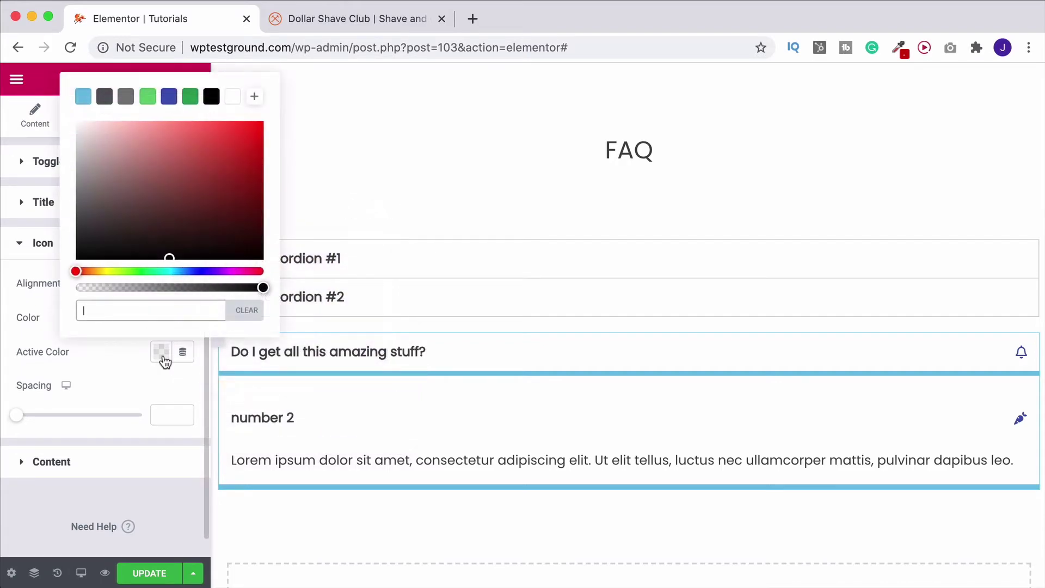
pyautogui.click(104, 271)
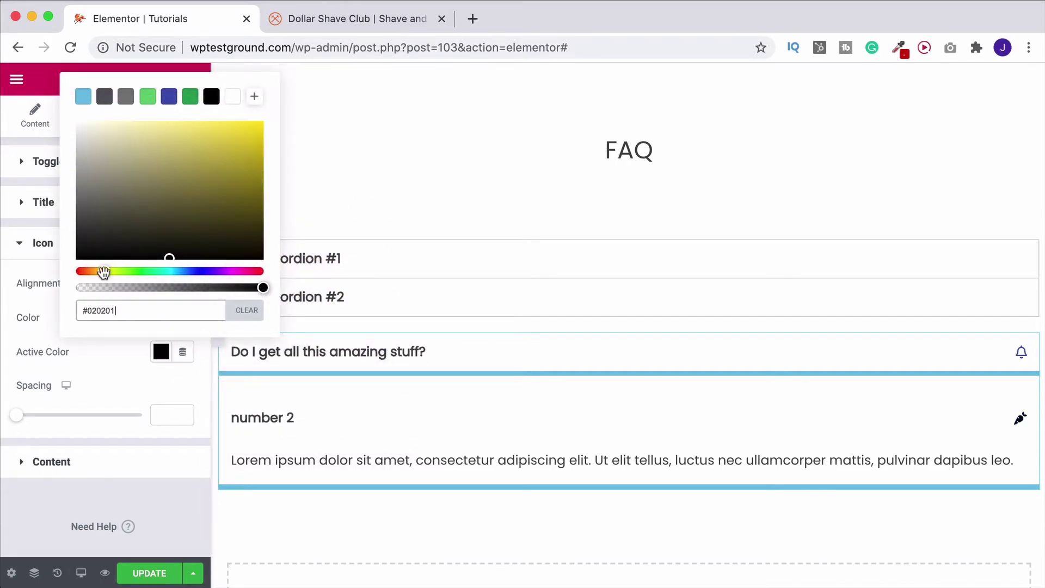
pyautogui.moveTo(229, 145); pyautogui.dragTo(275, 126)
pyautogui.click(98, 362)
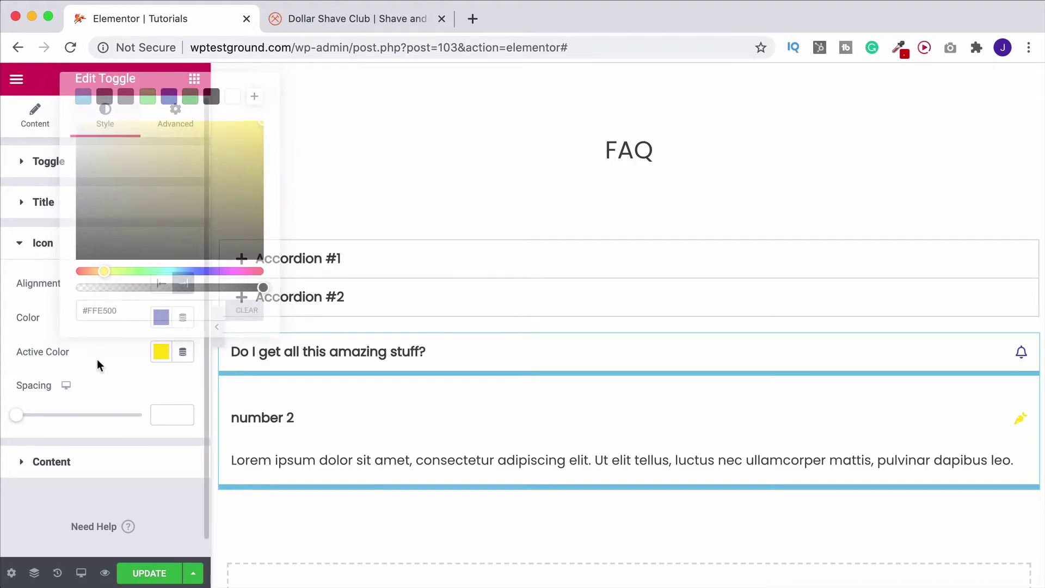
pyautogui.click(1011, 353)
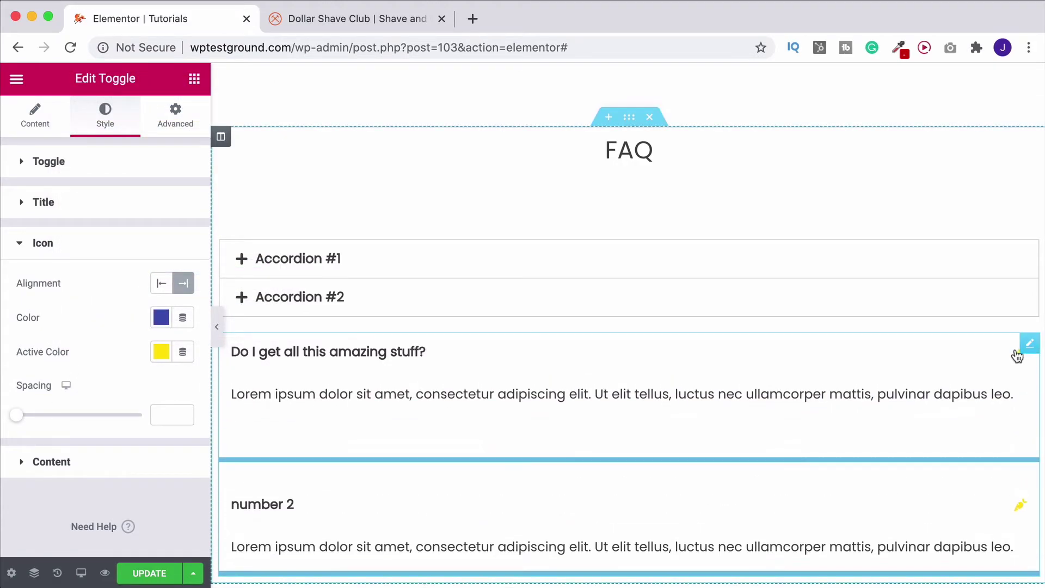
pyautogui.click(1013, 501)
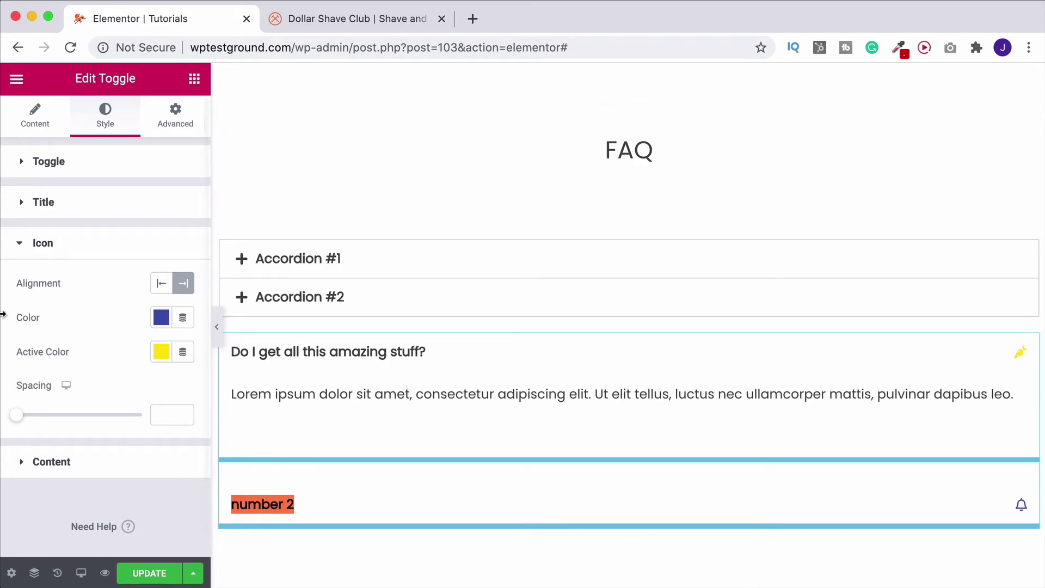
# Try a light blue #6EC1E4 background and red #D71212 text color on the Toggle content.
pyautogui.click(52, 463)
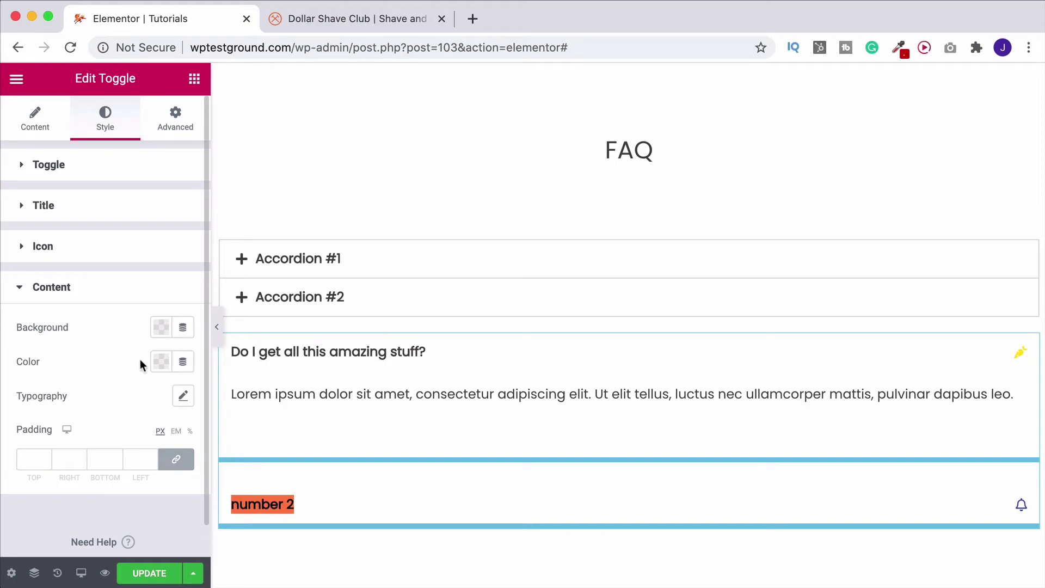
pyautogui.click(161, 328)
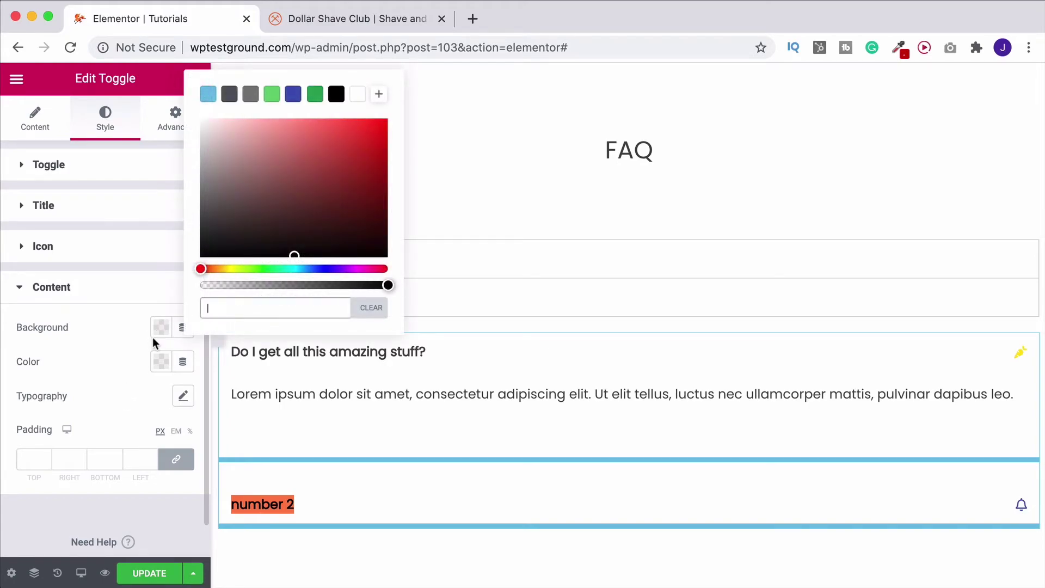
pyautogui.click(212, 96)
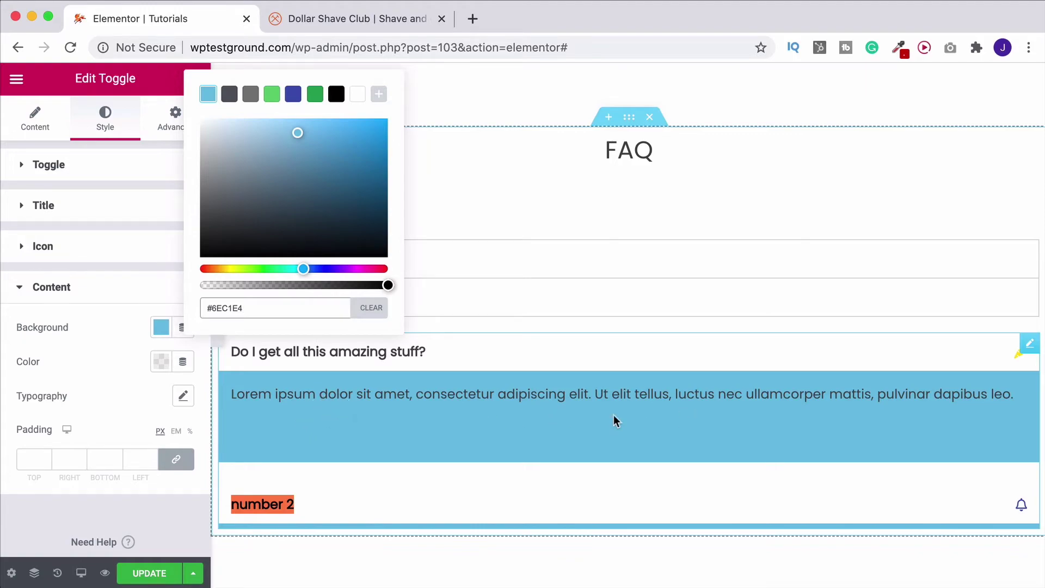
pyautogui.click(160, 364)
pyautogui.click(247, 153)
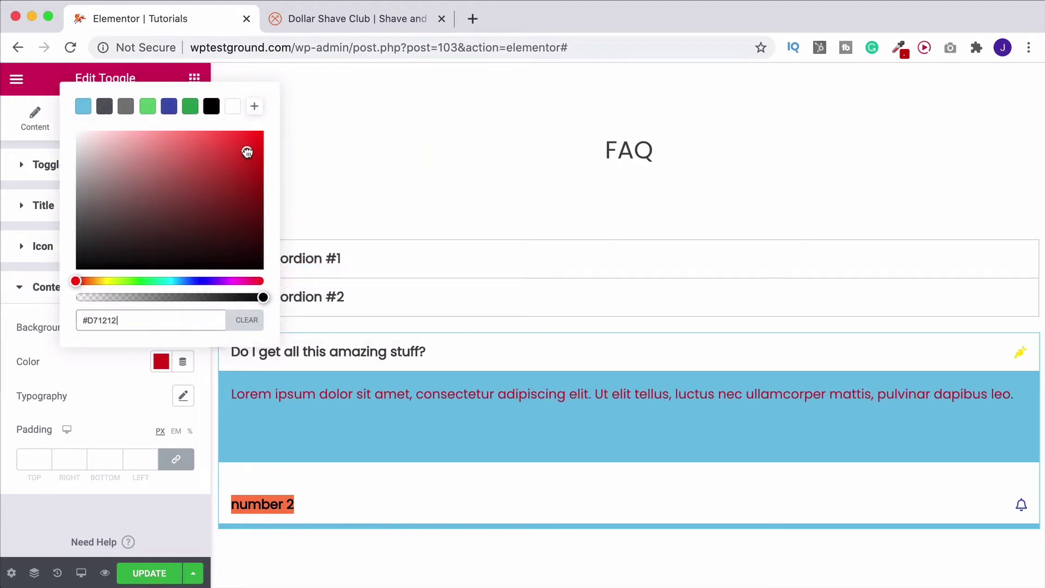
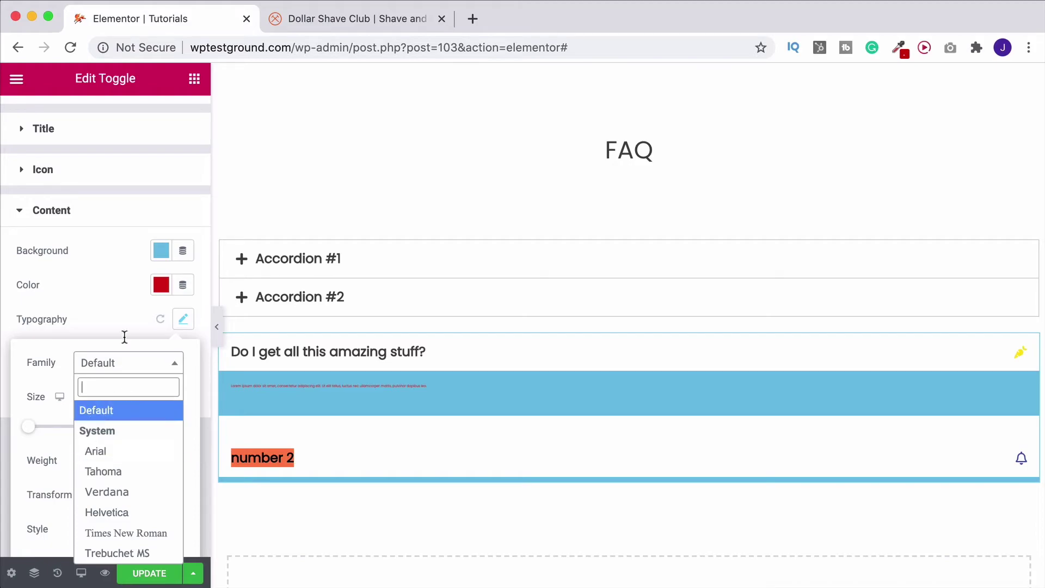
# Reset the Toggle content's typography, text color and background to their defaults.
pyautogui.click(107, 338)
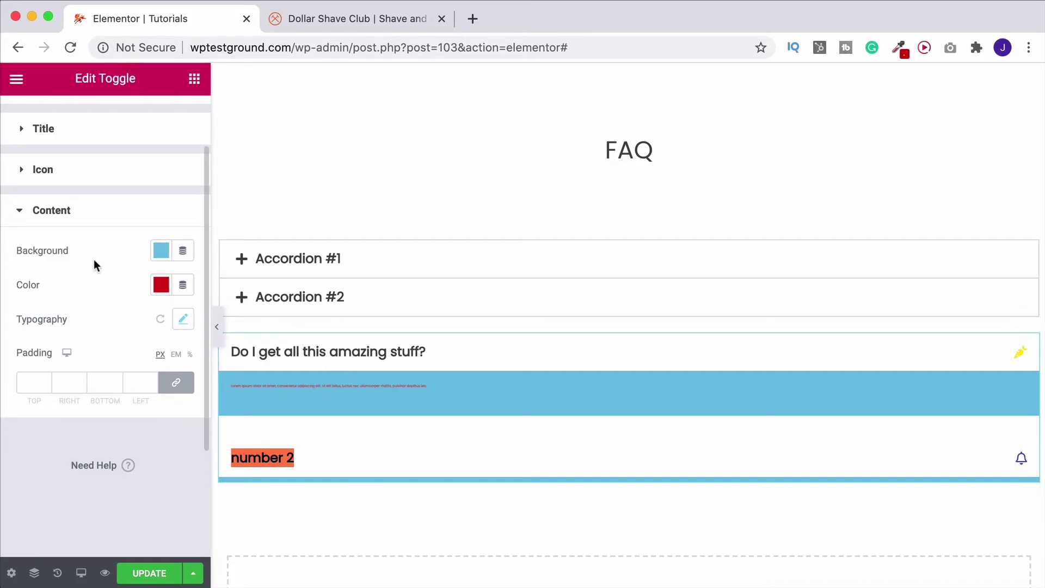
pyautogui.click(160, 319)
pyautogui.scroll(1, 160, 326)
pyautogui.click(160, 326)
pyautogui.click(371, 307)
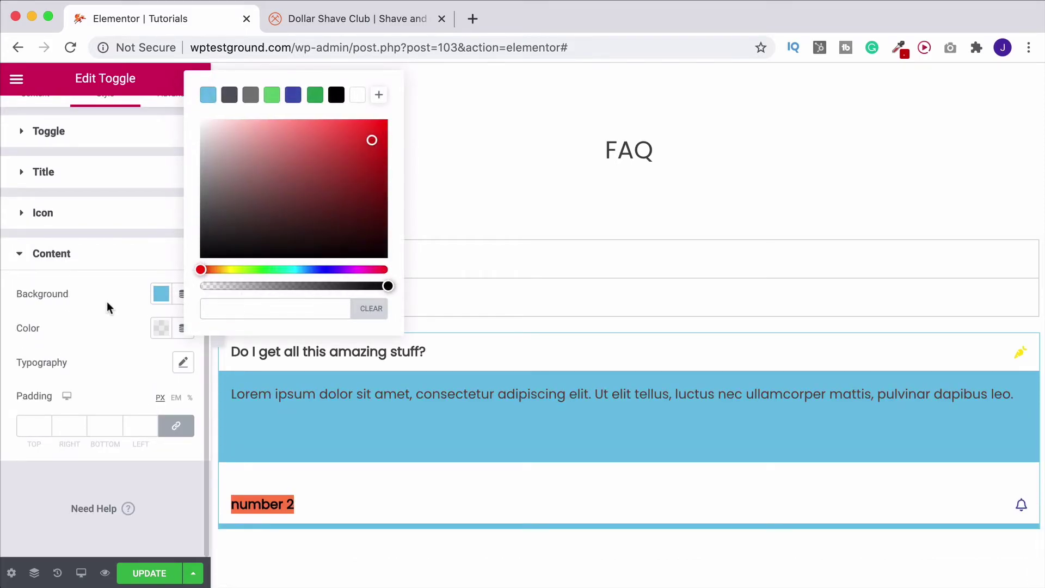
pyautogui.click(107, 302)
pyautogui.click(161, 296)
pyautogui.click(248, 546)
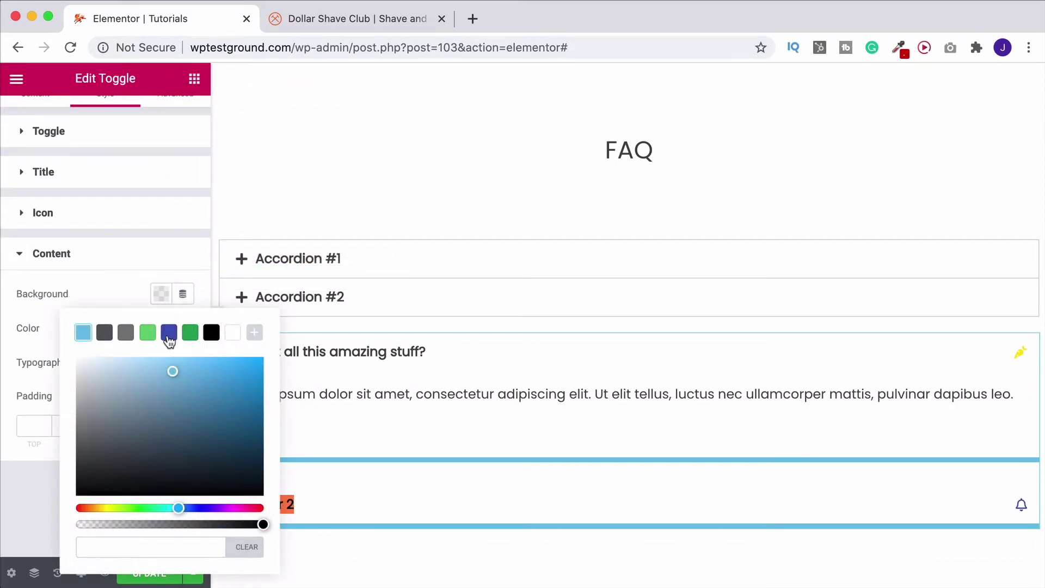
pyautogui.click(130, 296)
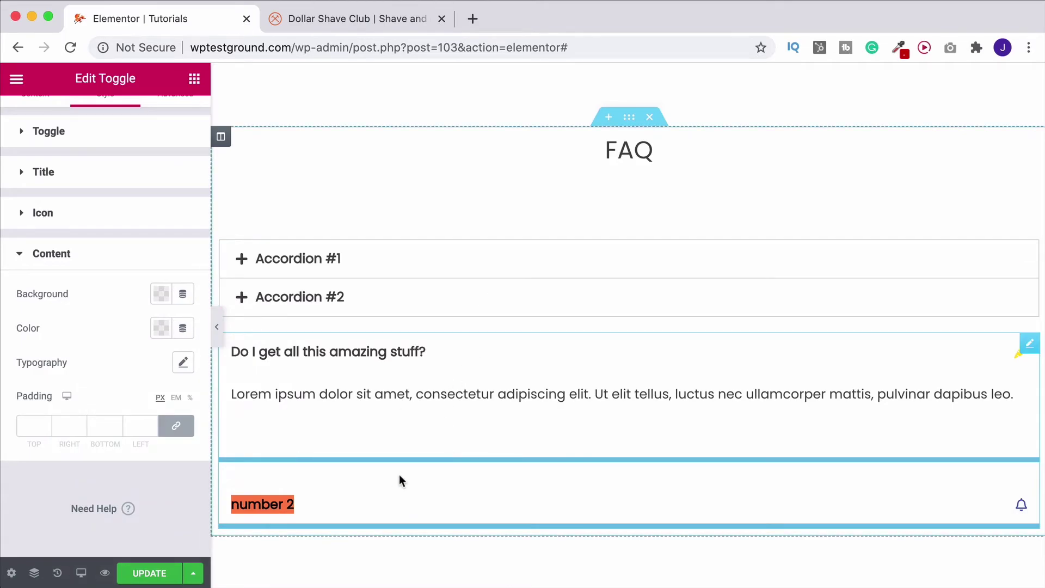
# Switch to the Dollar Shave Club page to compare its FAQ section, then return to the Elementor editor.
pyautogui.click(384, 16)
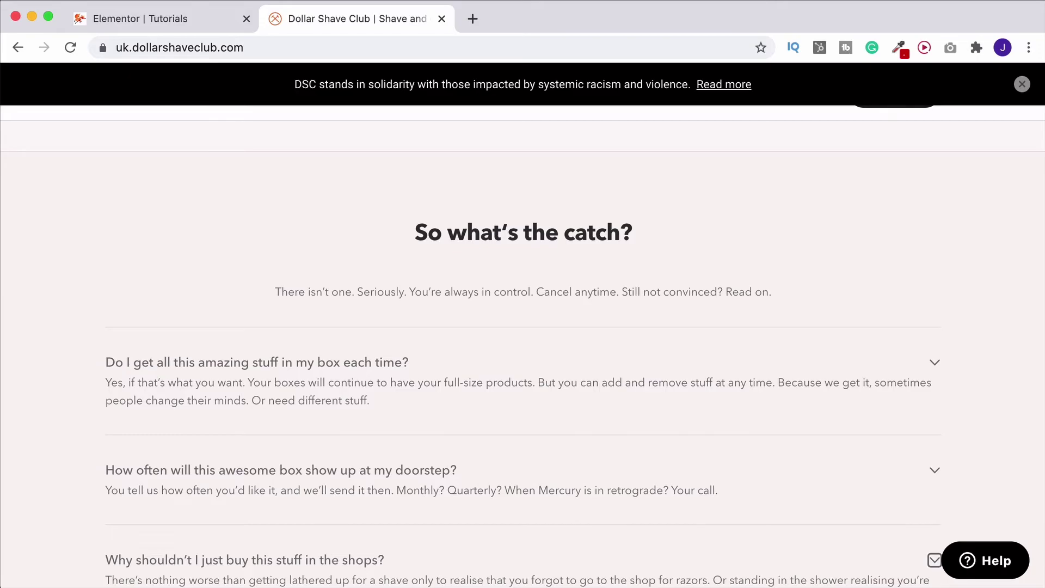
pyautogui.click(114, 12)
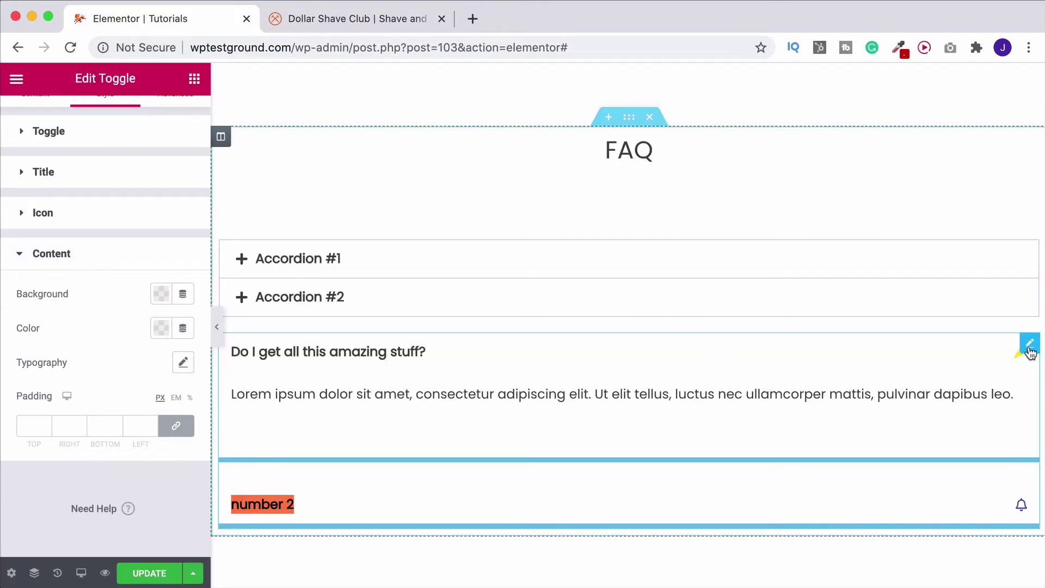
# Try a gradient background on the whole Toggle widget with light blue #6EC1E4 as first color, then clear that color.
pyautogui.scroll(2, 184, 222)
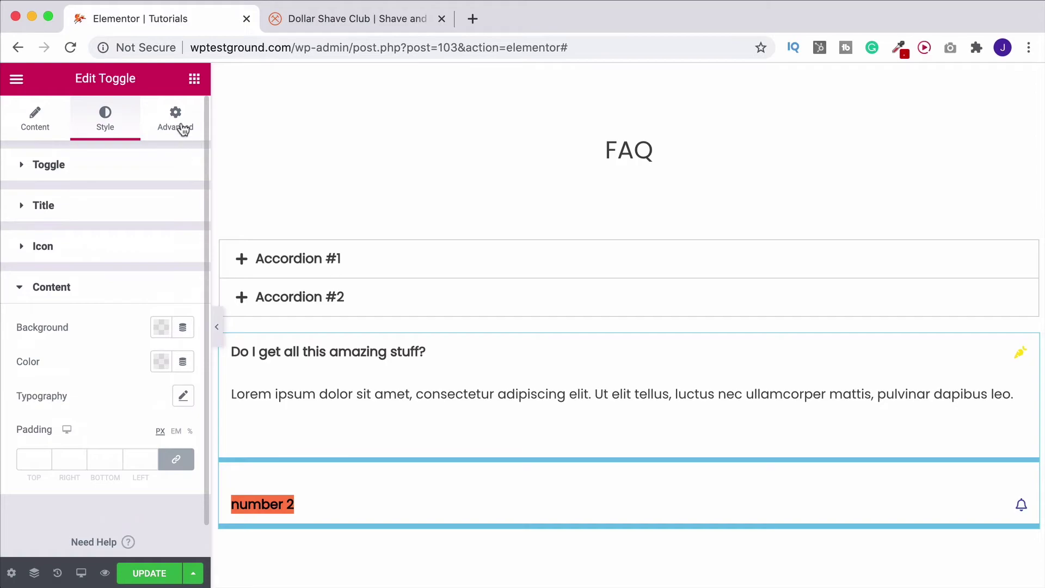
pyautogui.click(182, 126)
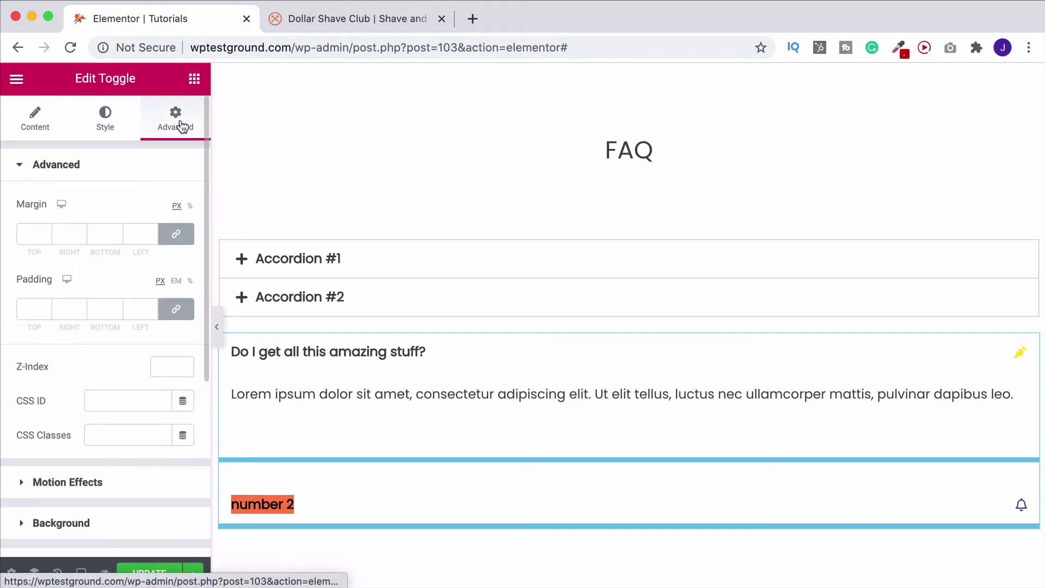
pyautogui.click(54, 164)
pyautogui.click(57, 249)
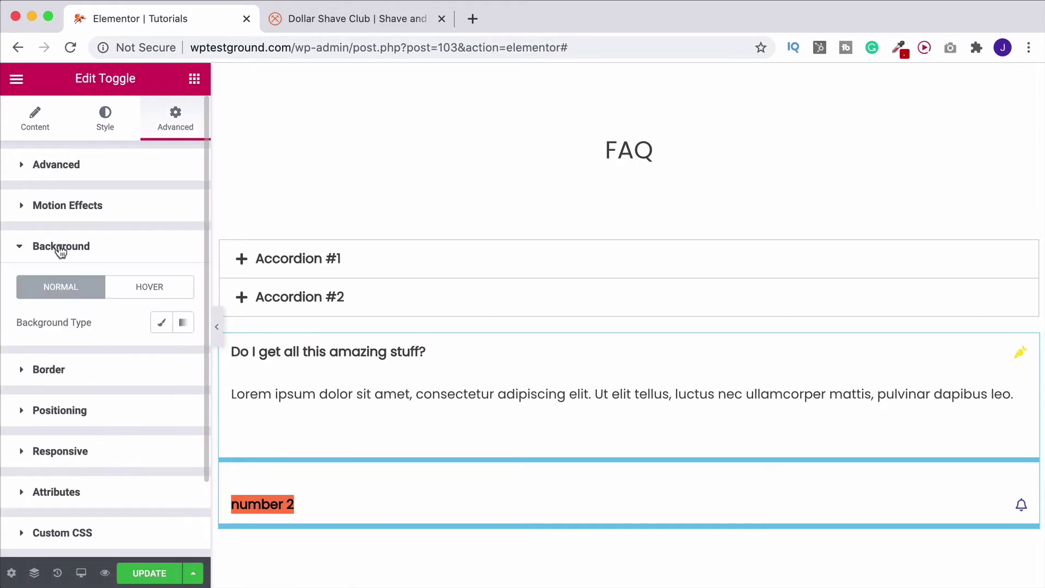
pyautogui.click(162, 323)
pyautogui.click(176, 324)
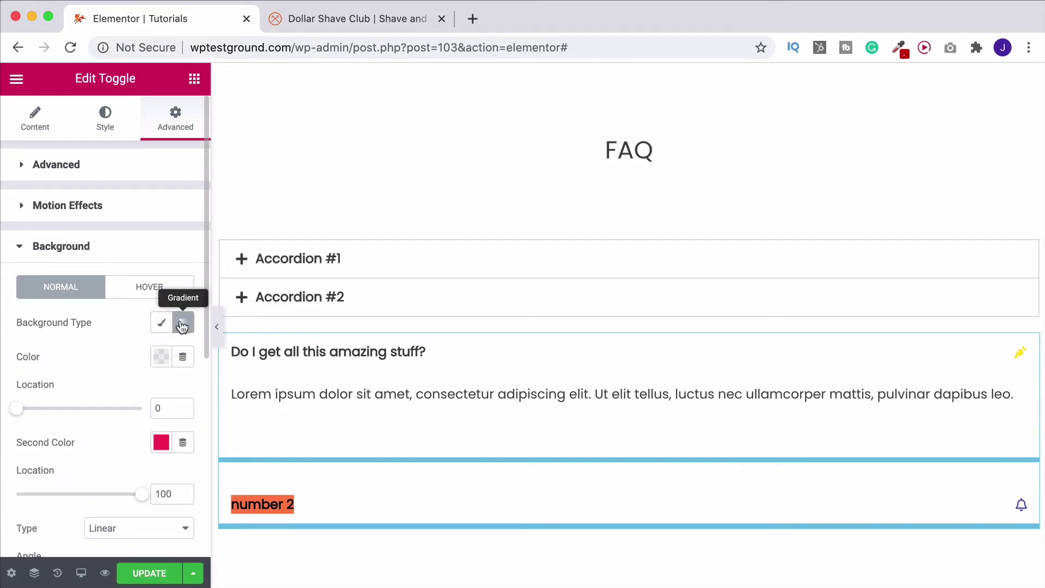
pyautogui.click(161, 357)
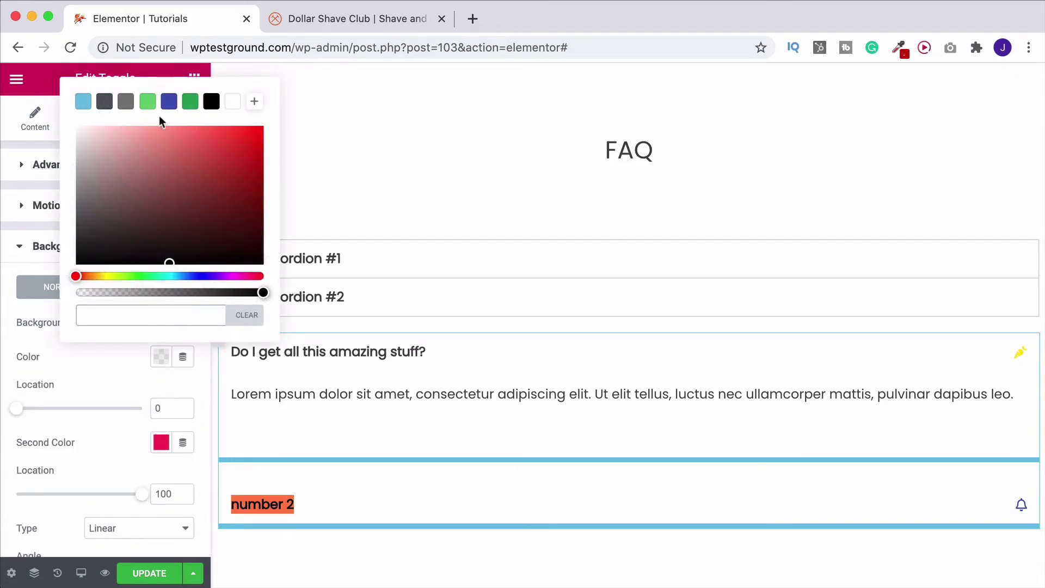
pyautogui.click(83, 102)
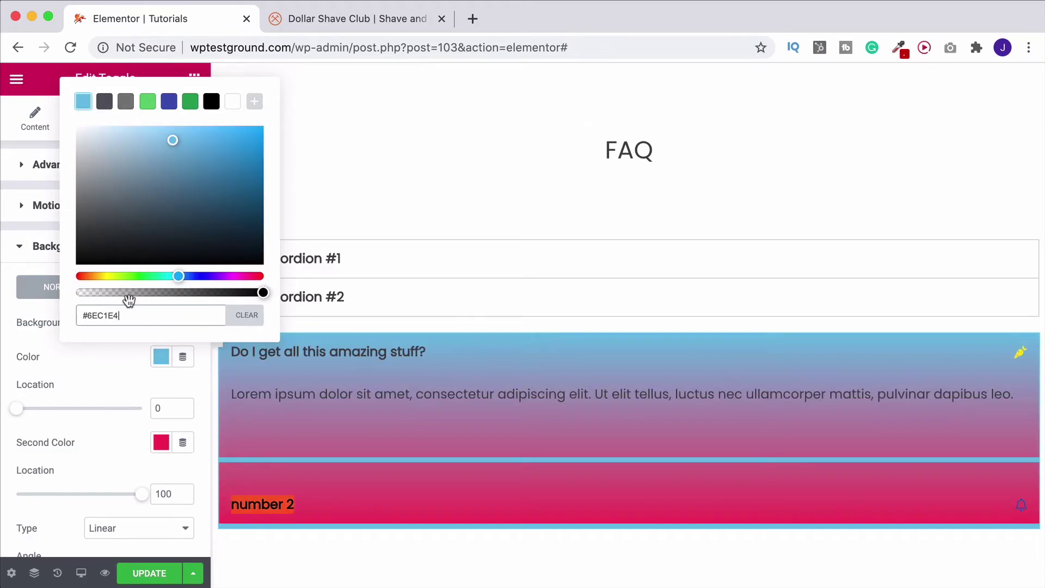
pyautogui.click(244, 321)
# Give the Toggle widget a classic light orange #FDE3AB background and check it by expanding and collapsing "number 2".
pyautogui.click(161, 322)
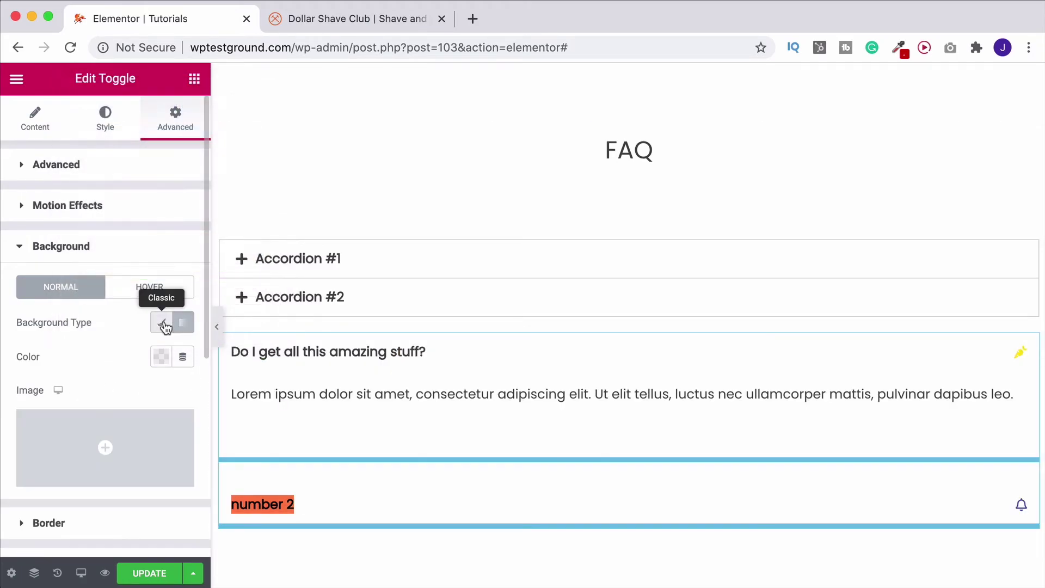
pyautogui.click(161, 357)
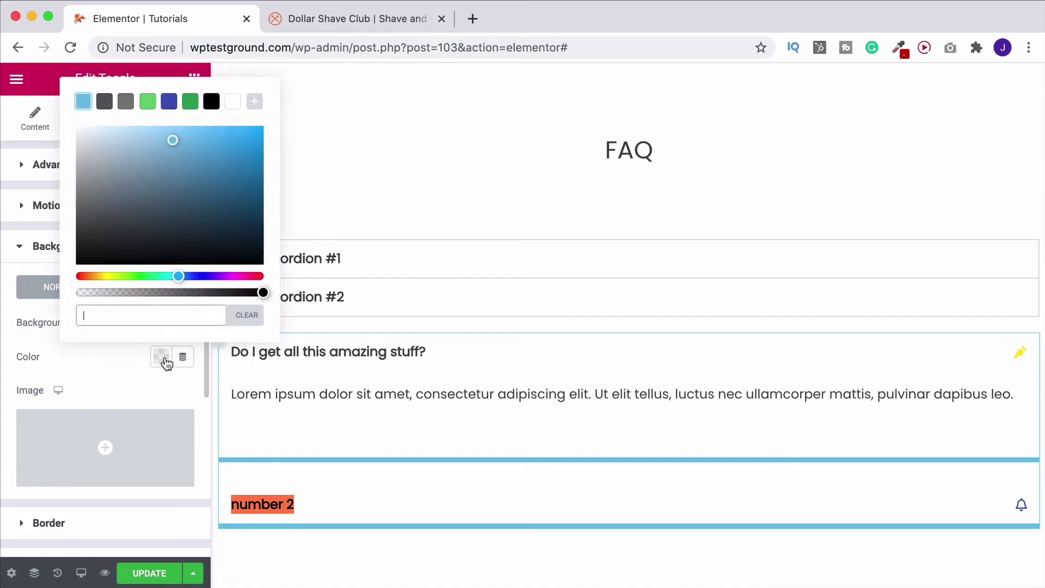
pyautogui.click(96, 277)
pyautogui.moveTo(96, 277); pyautogui.dragTo(97, 276)
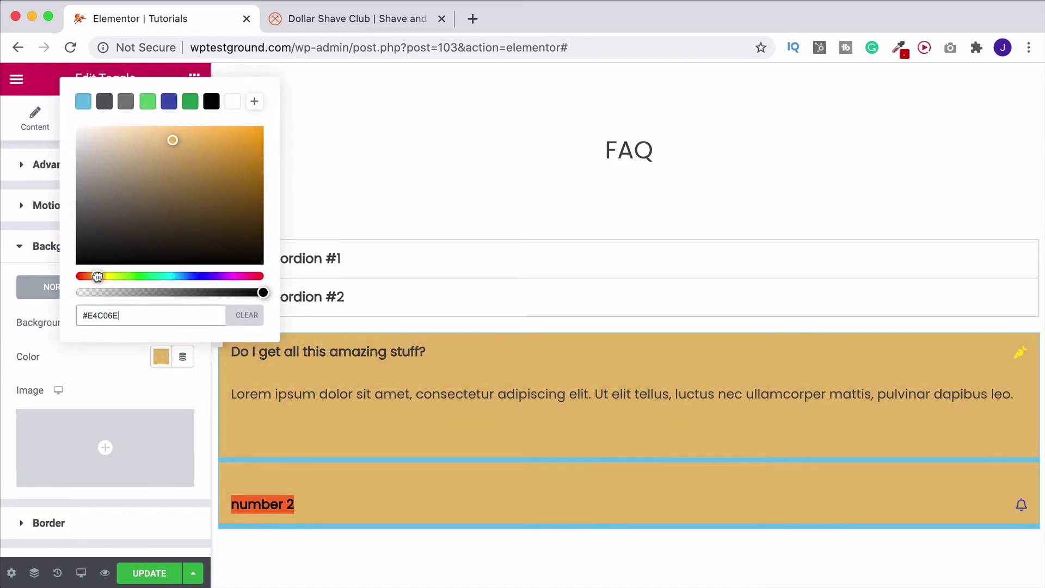
pyautogui.moveTo(187, 144); pyautogui.dragTo(137, 127)
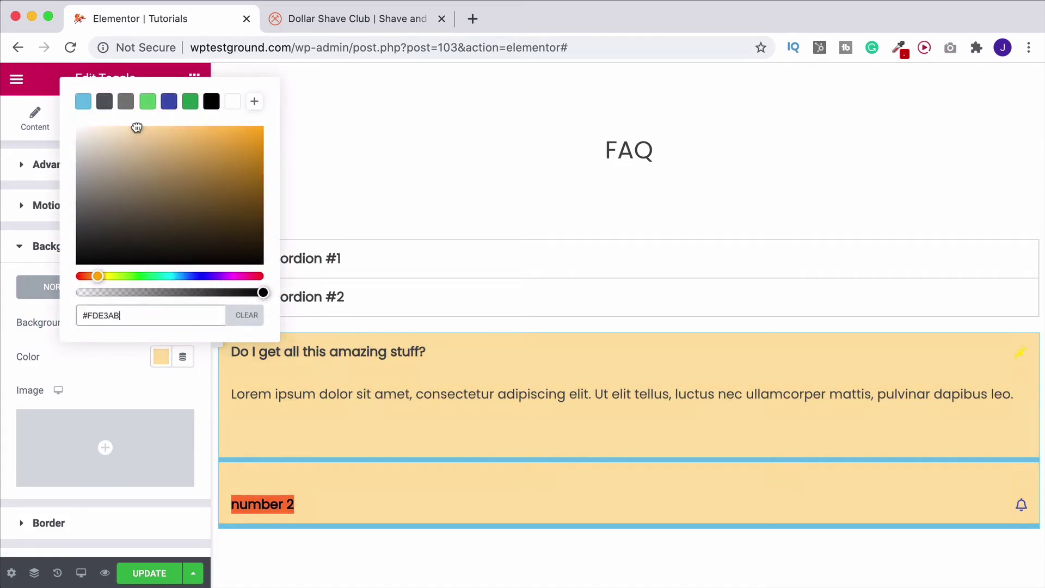
pyautogui.click(9, 306)
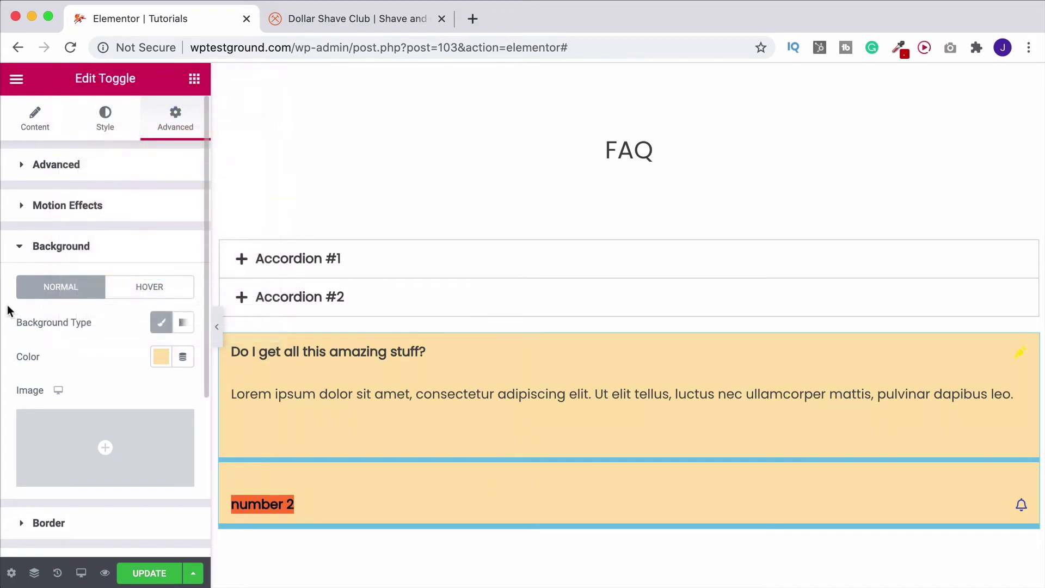
pyautogui.click(313, 505)
pyautogui.click(314, 504)
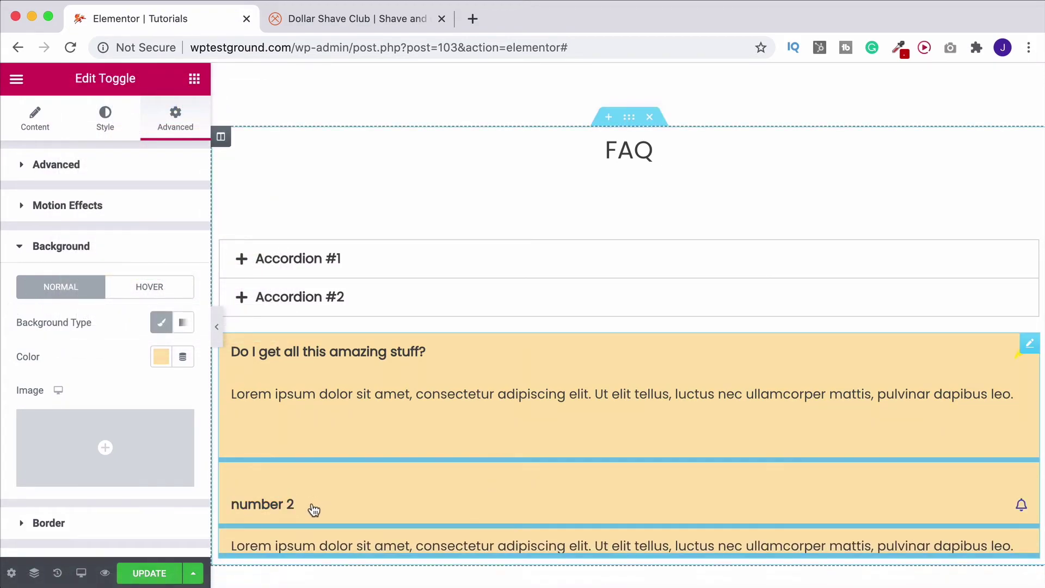
# Check the hover background settings of the Toggle widget, then delete the widget from the page.
pyautogui.click(141, 285)
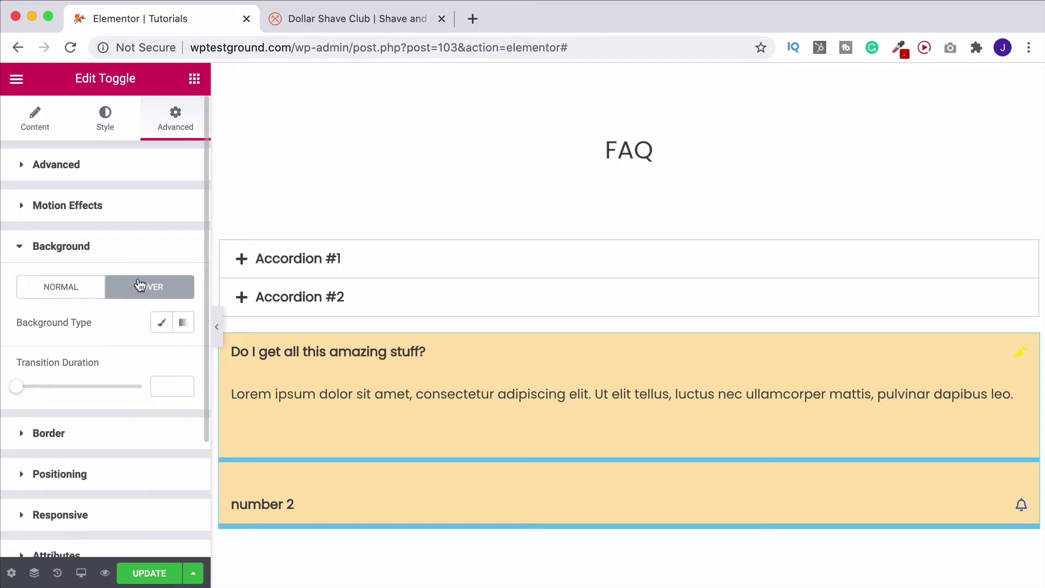
pyautogui.click(85, 290)
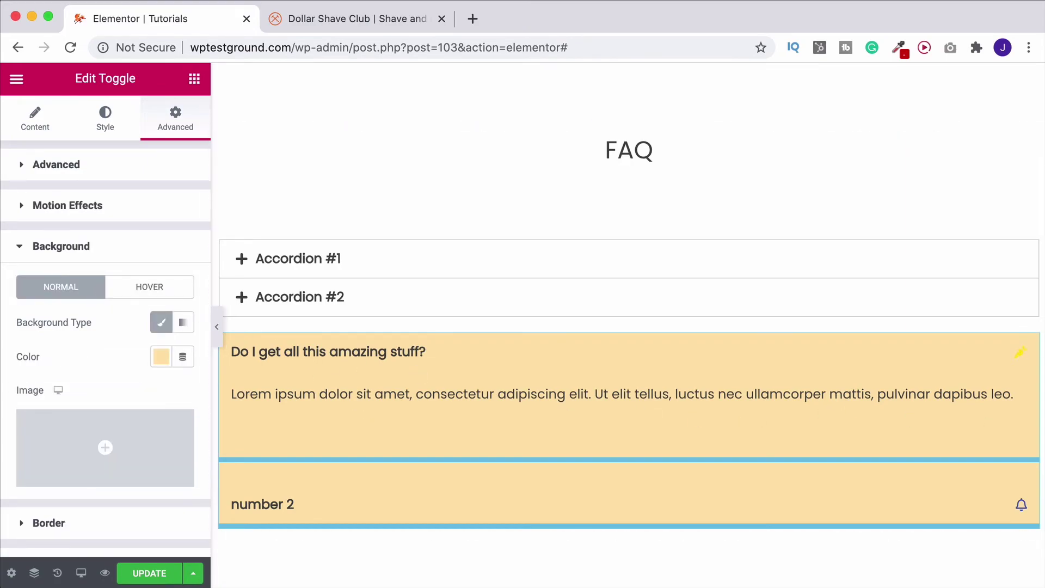
pyautogui.rightClick(1030, 344)
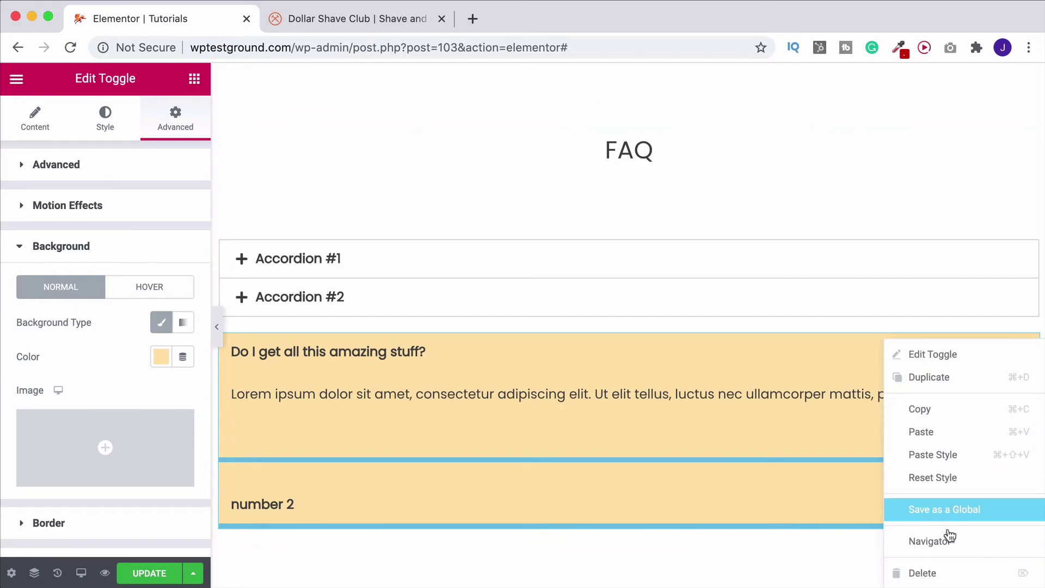
pyautogui.click(949, 570)
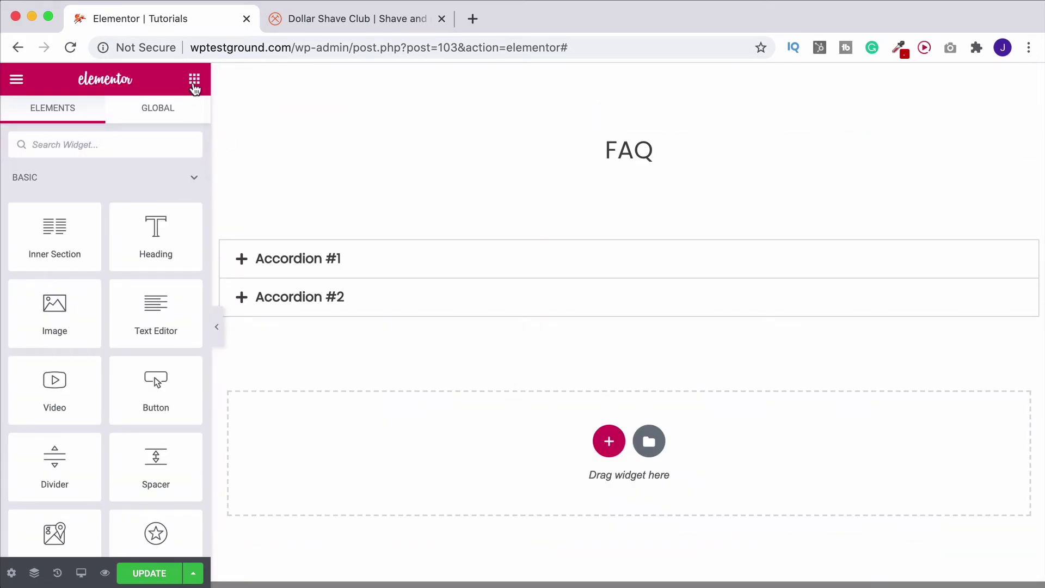
# Add a Tabs widget between the FAQ heading and the Accordion, try switching its tabs, and set its type to Vertical.
pyautogui.write('tab')
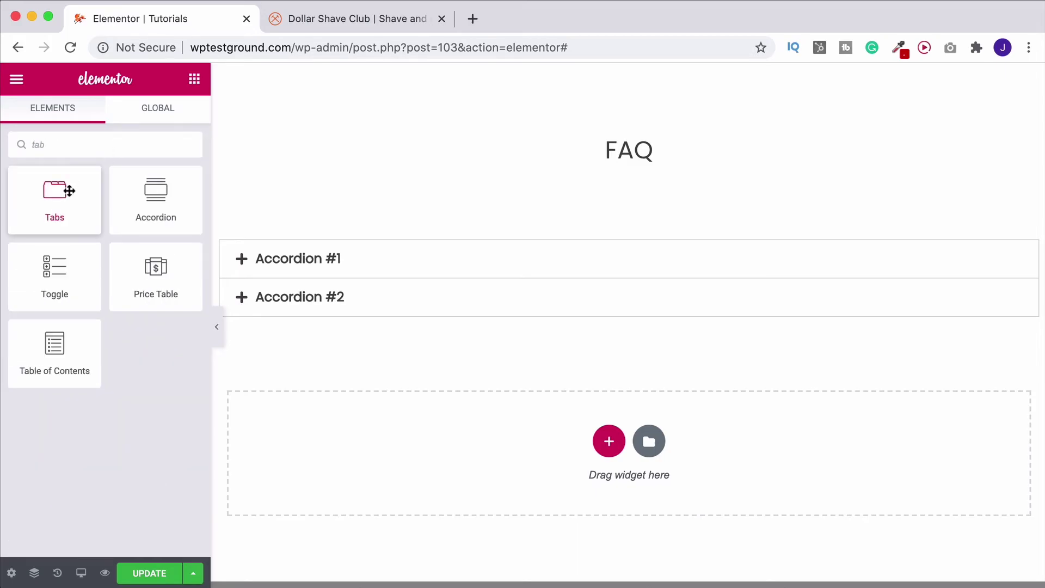
pyautogui.moveTo(56, 193); pyautogui.dragTo(439, 241)
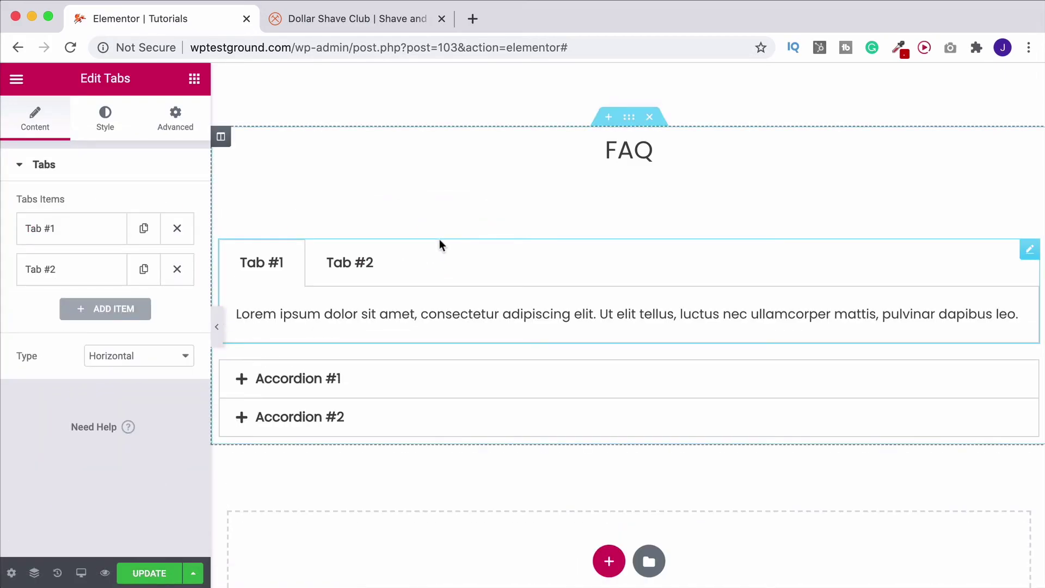
pyautogui.click(335, 265)
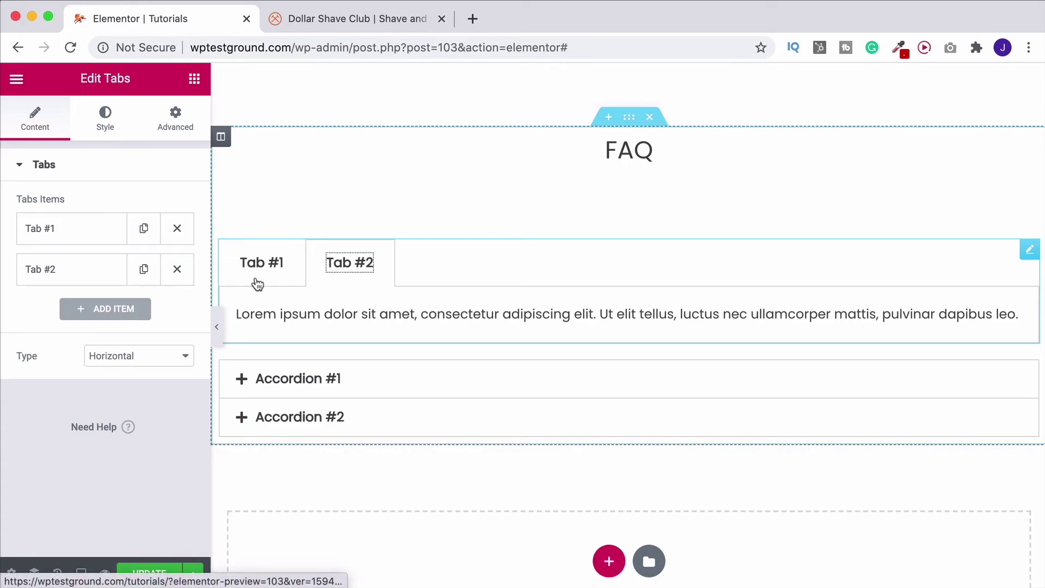
pyautogui.click(258, 280)
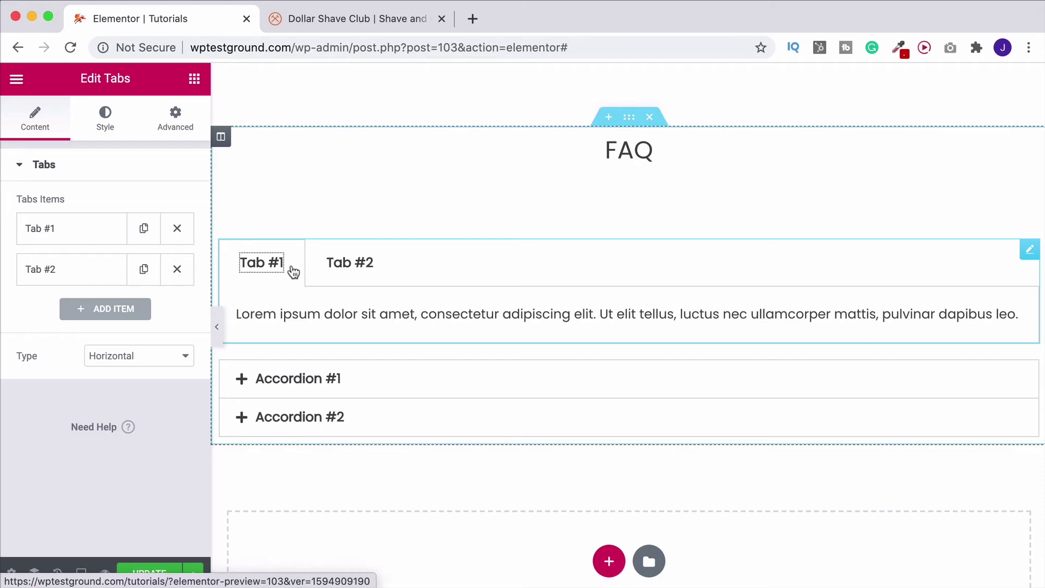
pyautogui.click(147, 356)
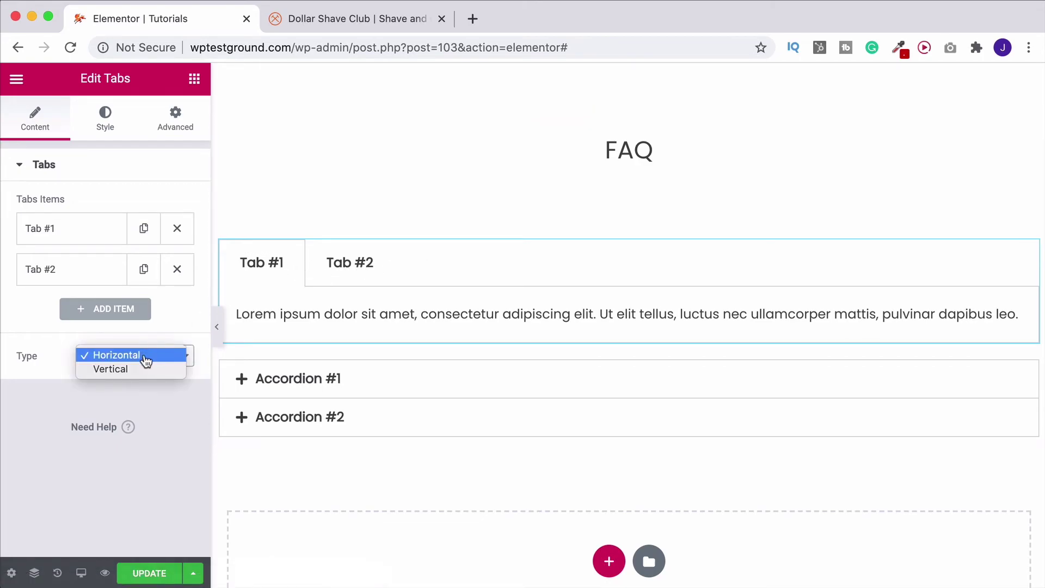
pyautogui.click(128, 374)
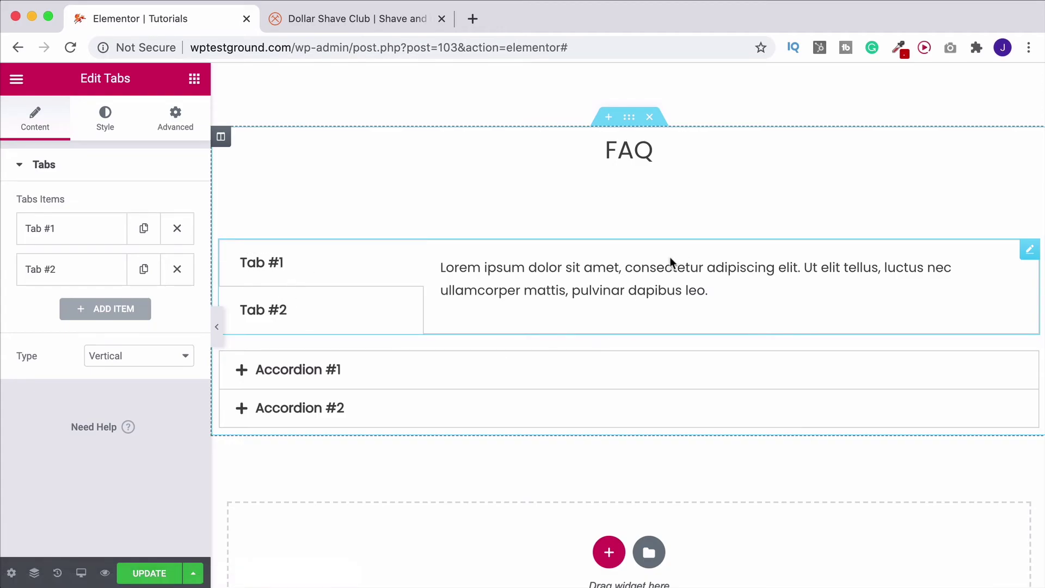
# Try removing the opening words of the Tab #1 text, then delete the Tabs widget.
pyautogui.click(74, 232)
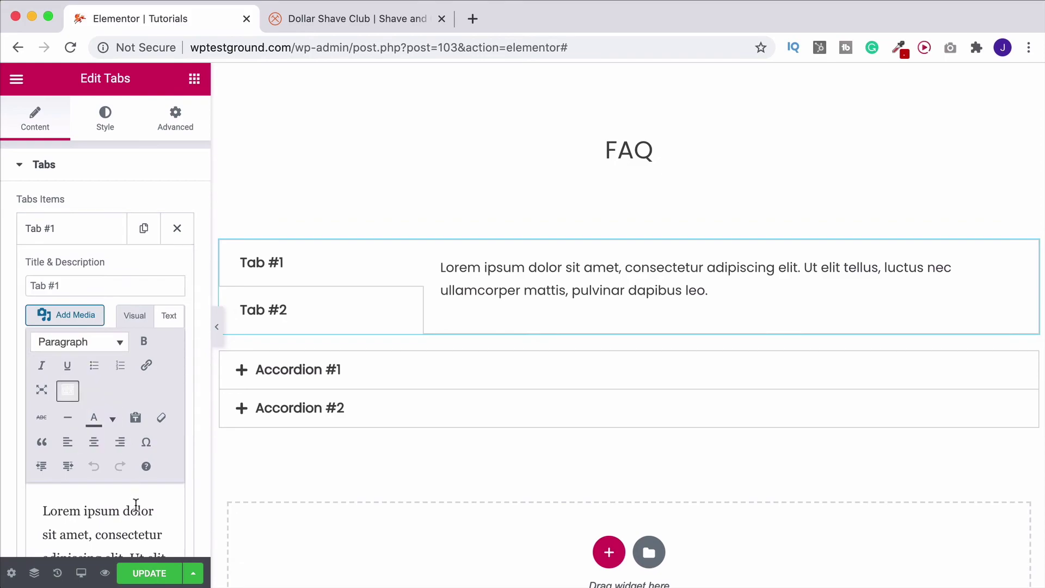
pyautogui.moveTo(158, 536); pyautogui.dragTo(17, 502)
pyautogui.press('BackSpace')
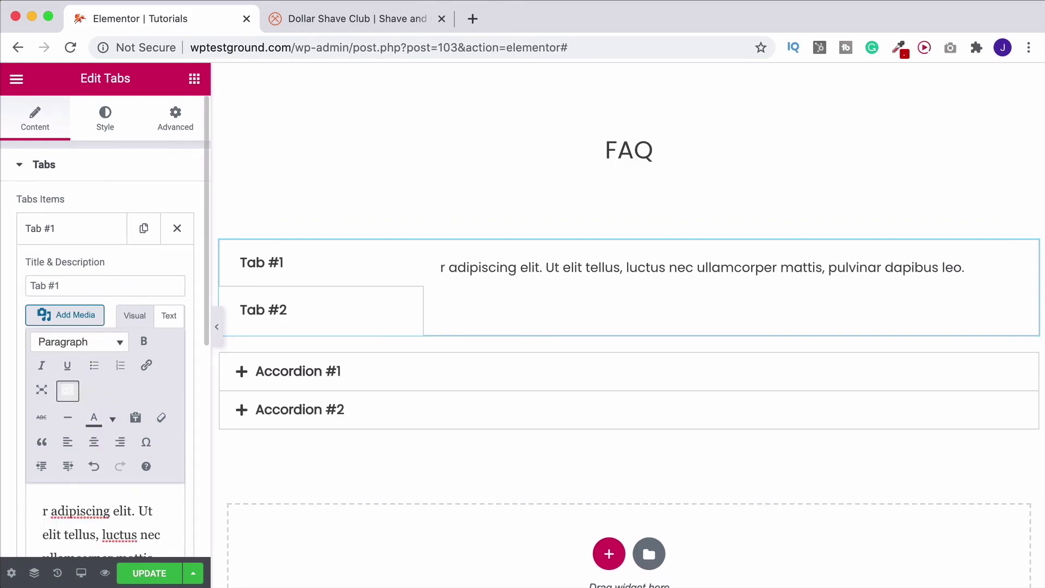
pyautogui.click(289, 266)
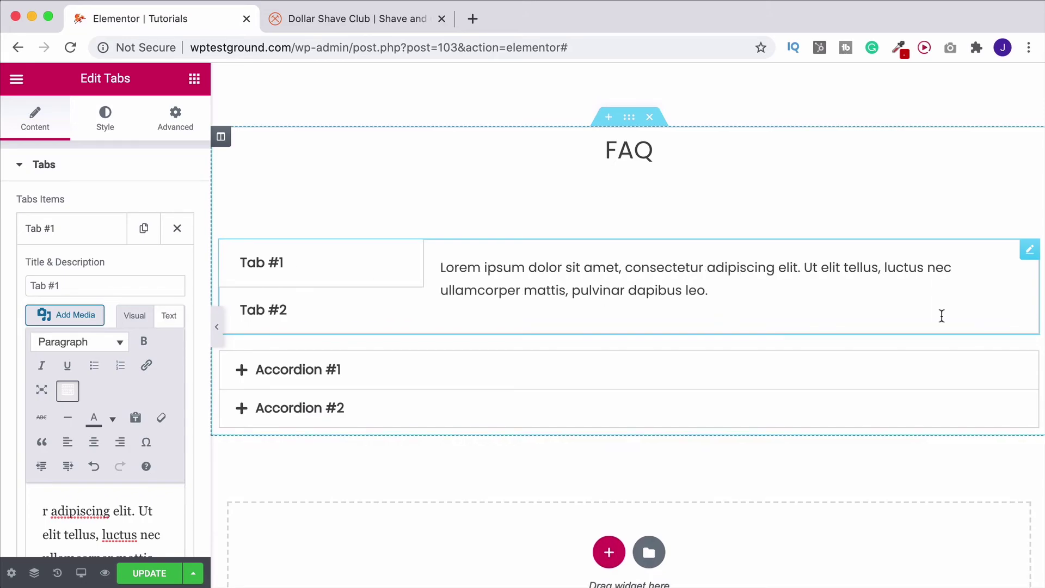
pyautogui.rightClick(1027, 252)
pyautogui.click(950, 478)
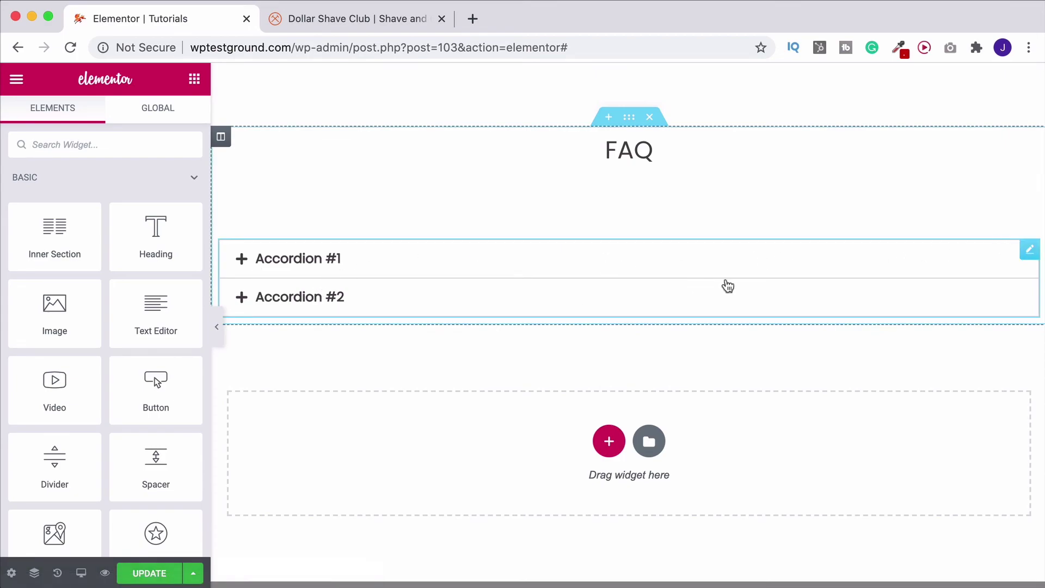
# Add a new section with two equal columns below the FAQ section and move the Accordion into its first column.
pyautogui.click(608, 444)
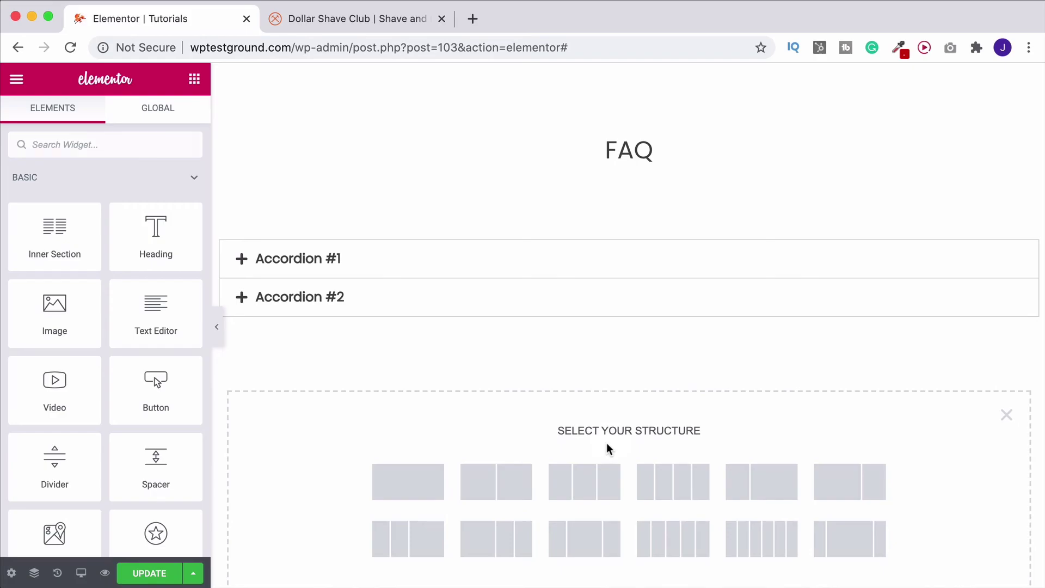
pyautogui.click(527, 487)
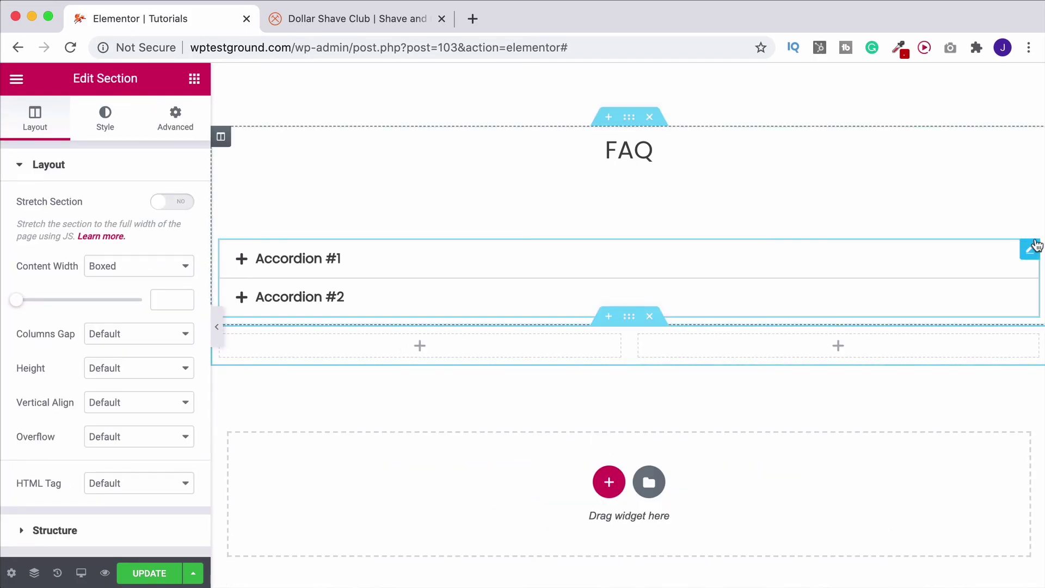
pyautogui.moveTo(1036, 246); pyautogui.dragTo(557, 285)
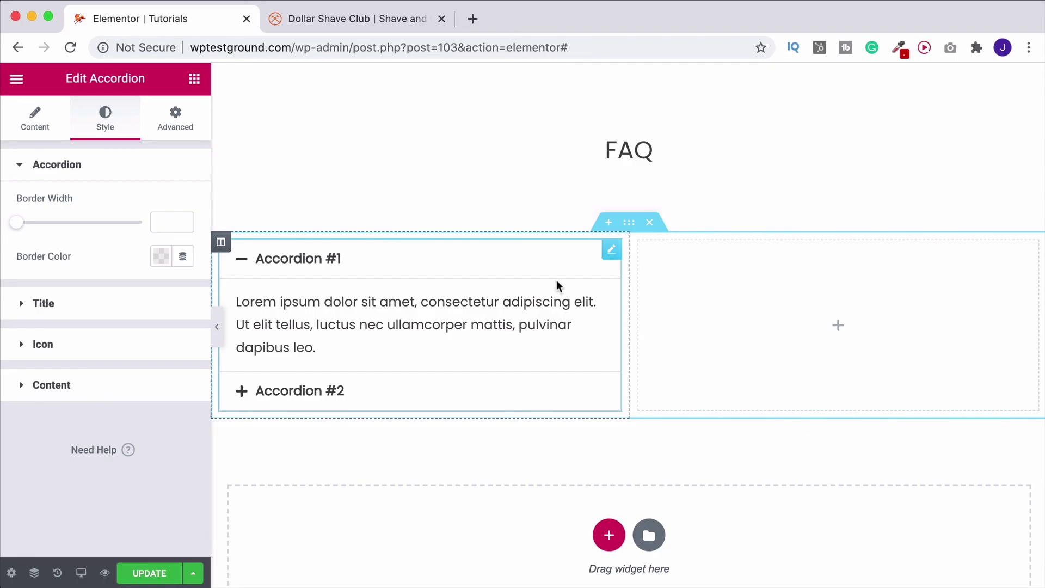
# Copy the Accordion and paste it into the empty second column of the two-column section.
pyautogui.rightClick(611, 256)
pyautogui.click(645, 324)
pyautogui.rightClick(792, 308)
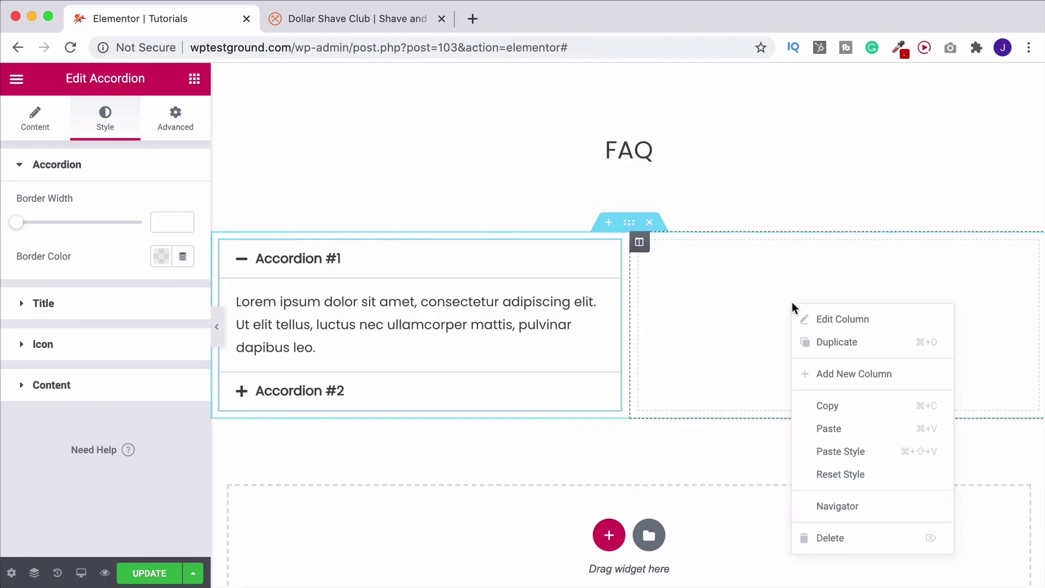
pyautogui.click(869, 432)
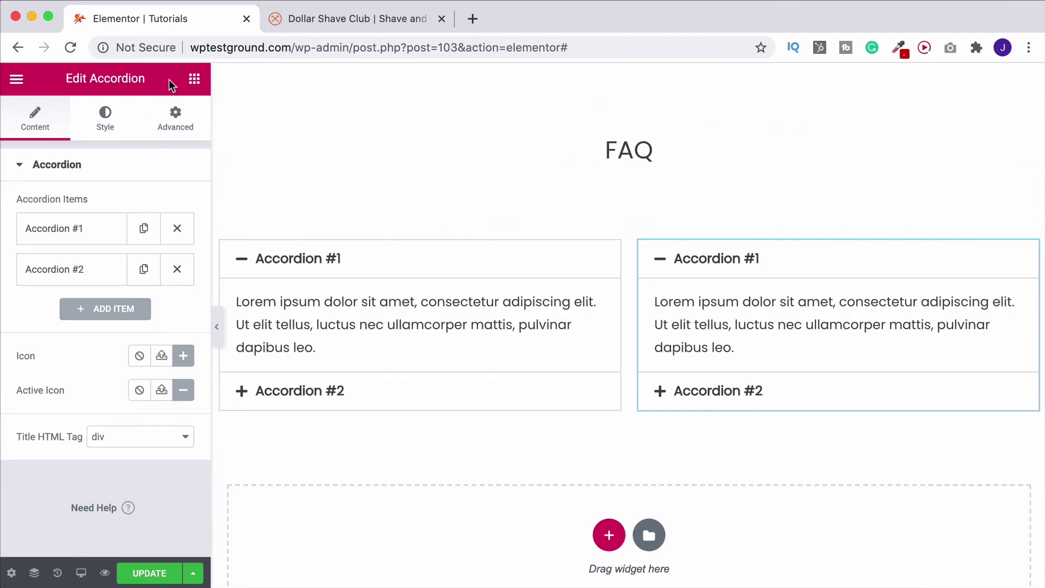
# Add an Inner Section directly below the FAQ heading and duplicate its second column to make three columns.
pyautogui.click(194, 81)
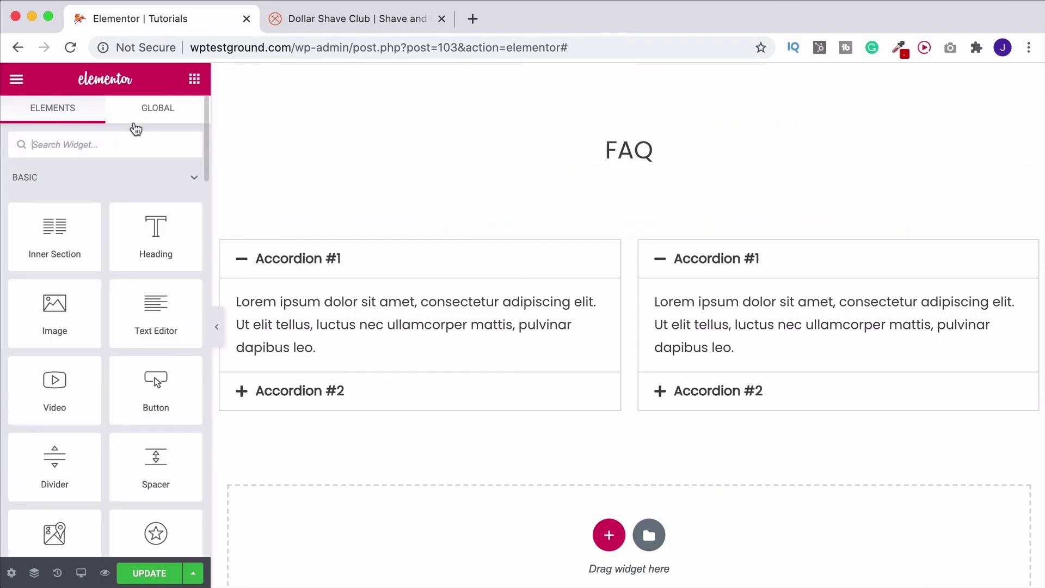
pyautogui.moveTo(54, 239); pyautogui.dragTo(639, 200)
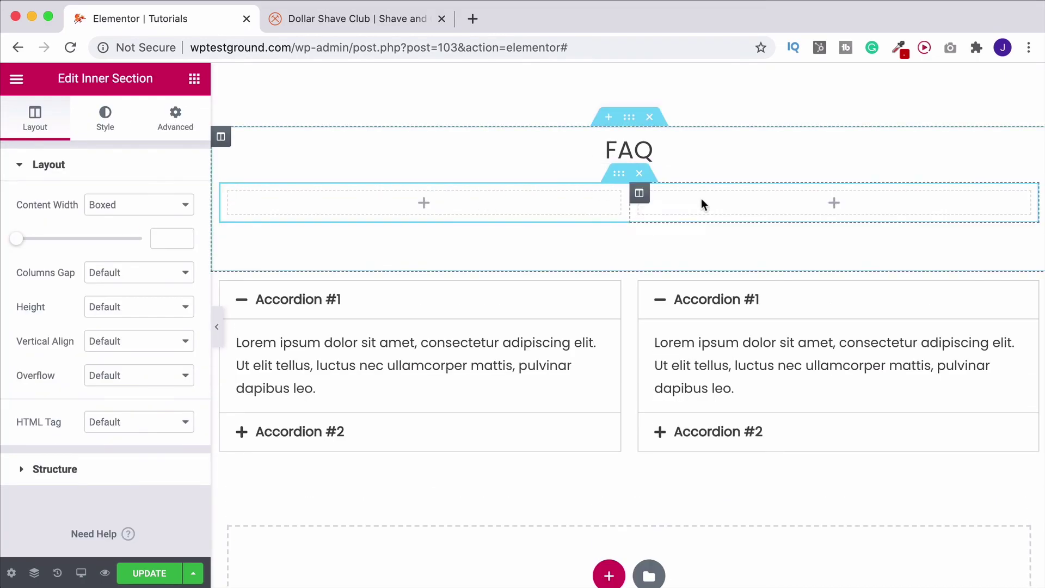
pyautogui.rightClick(639, 206)
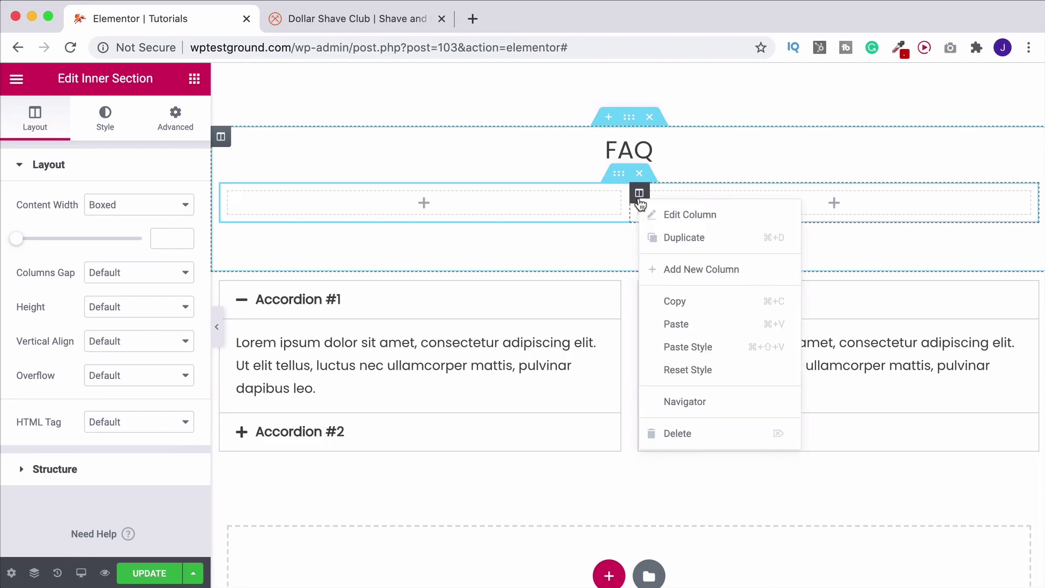
pyautogui.click(695, 241)
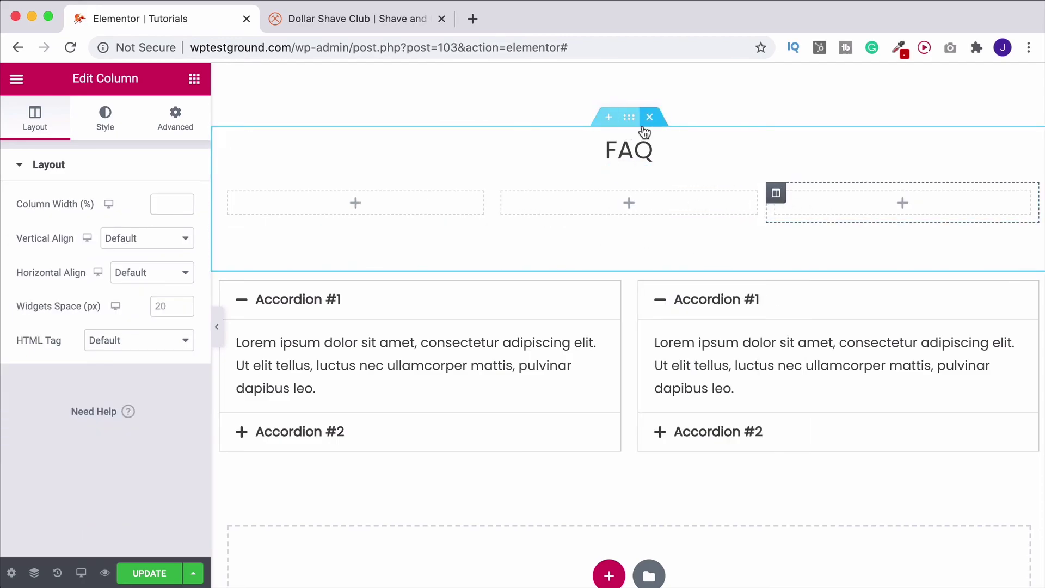
# Move the two Accordions into the first and middle columns of the inner section, collapsing Accordion #1, and return to the widget list.
pyautogui.moveTo(611, 289); pyautogui.dragTo(392, 210)
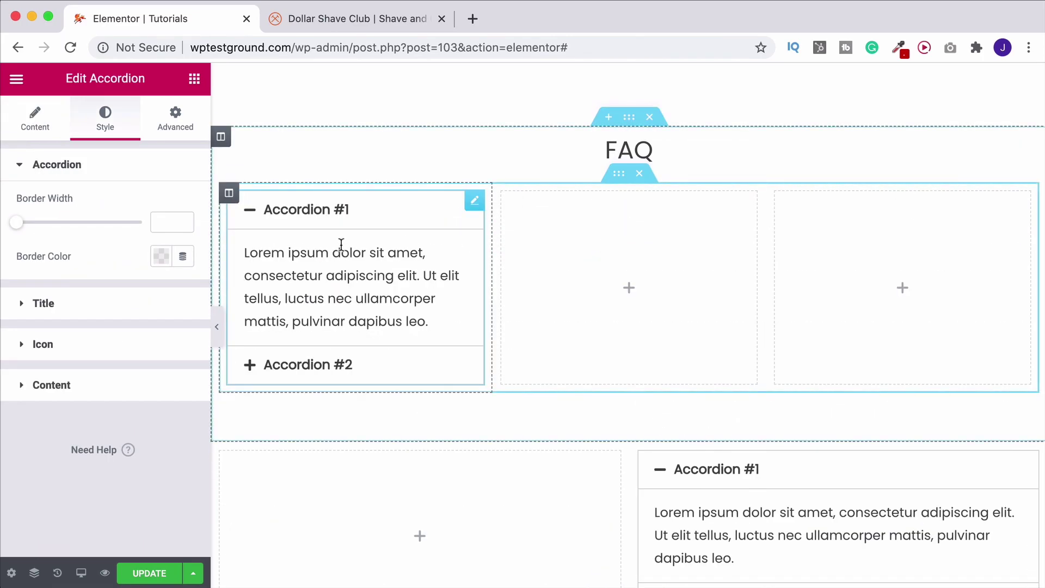
pyautogui.click(262, 212)
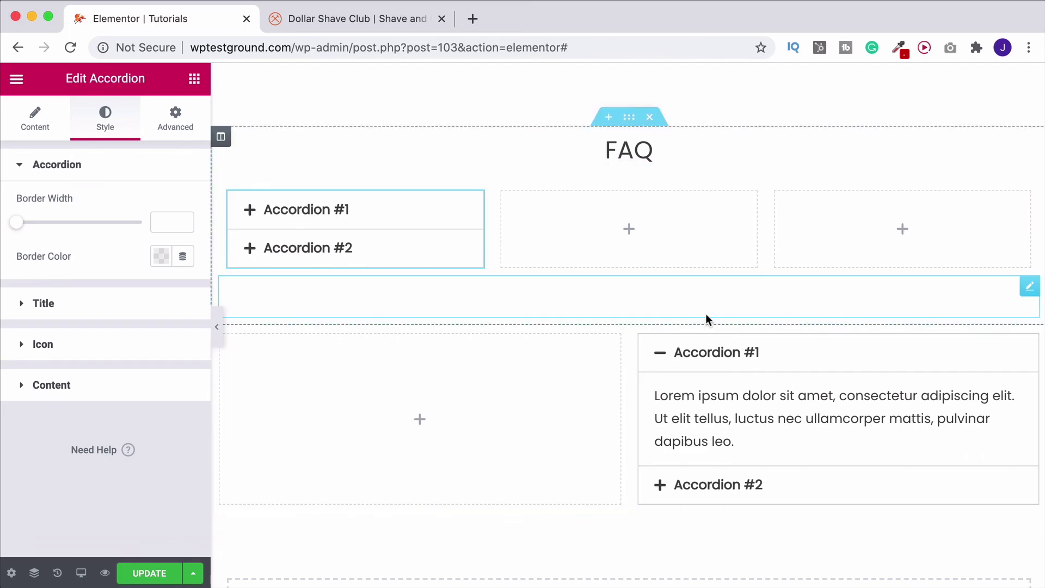
pyautogui.moveTo(1029, 344); pyautogui.dragTo(626, 233)
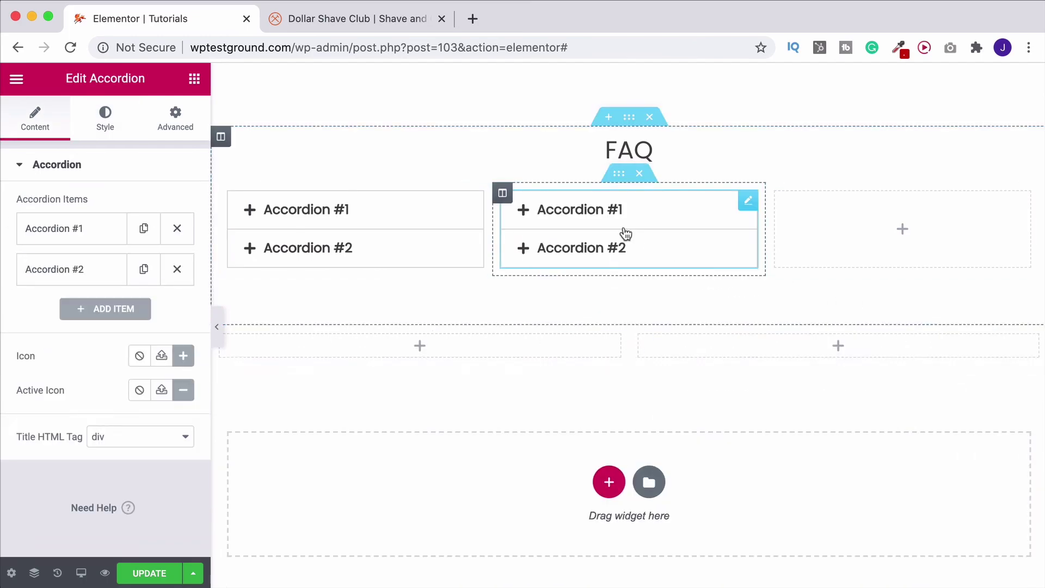
pyautogui.click(536, 222)
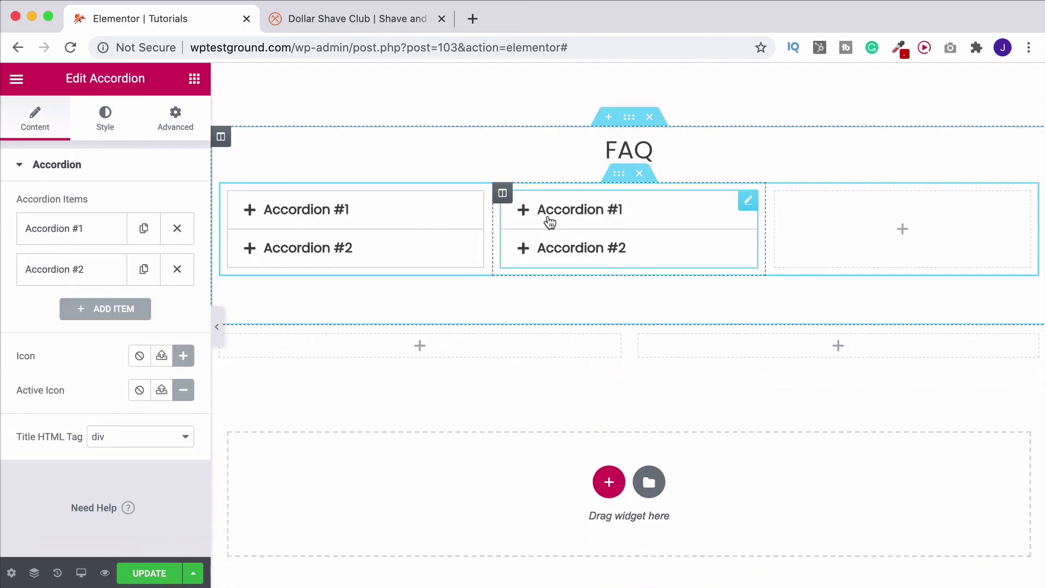
pyautogui.click(194, 79)
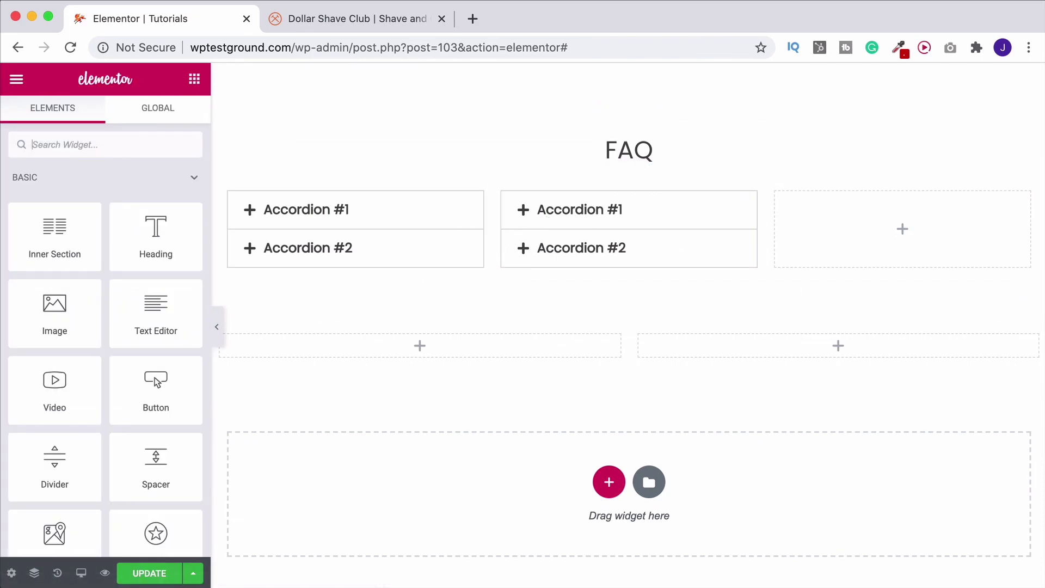